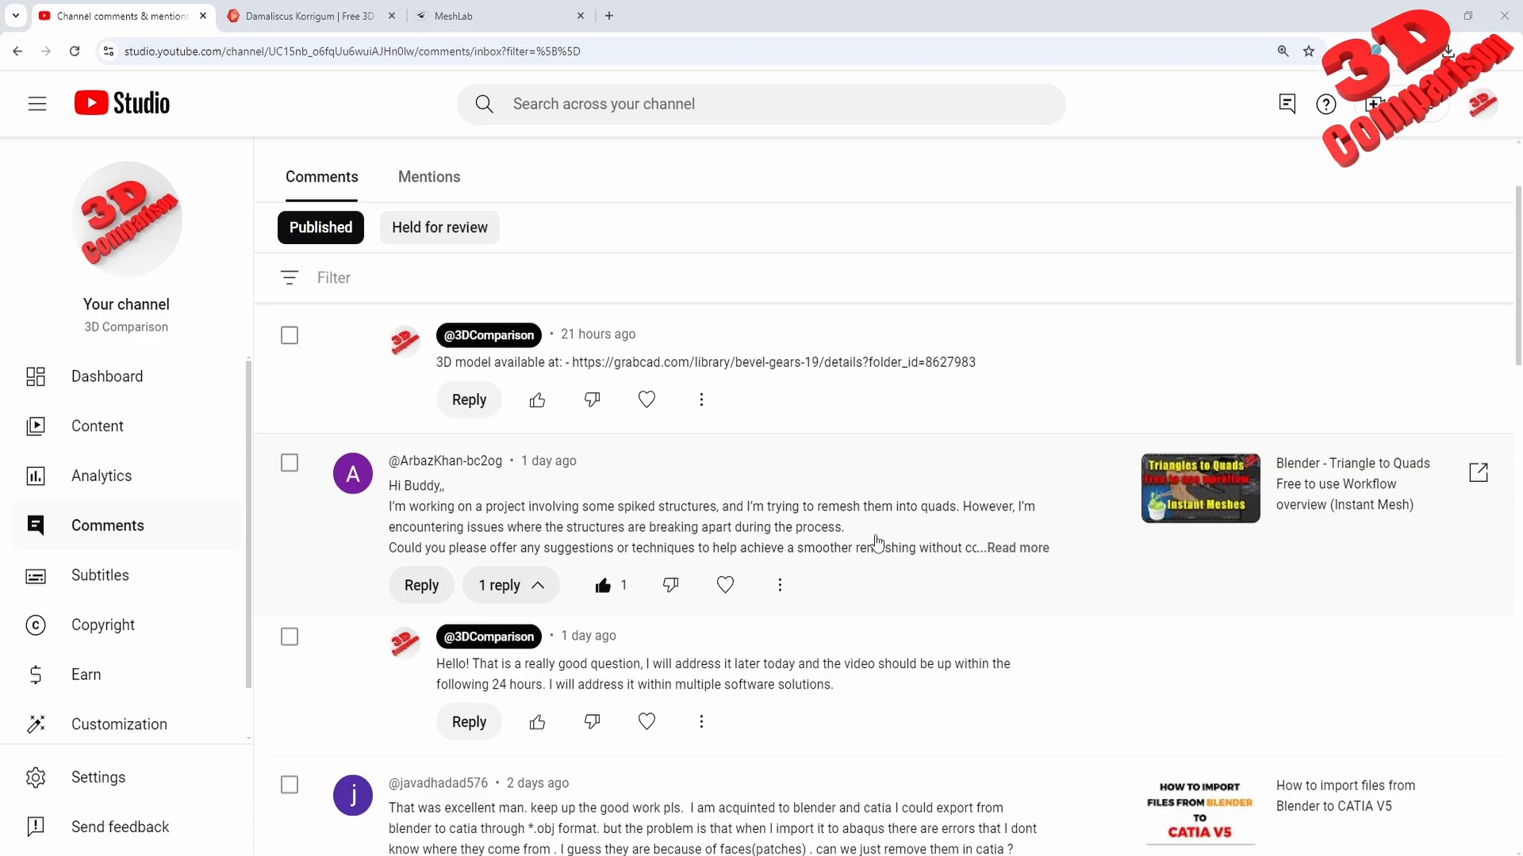
- Read the full viewer comment about remeshing spiked structures into quads and look at the MeshLab website
left_click(998, 549)
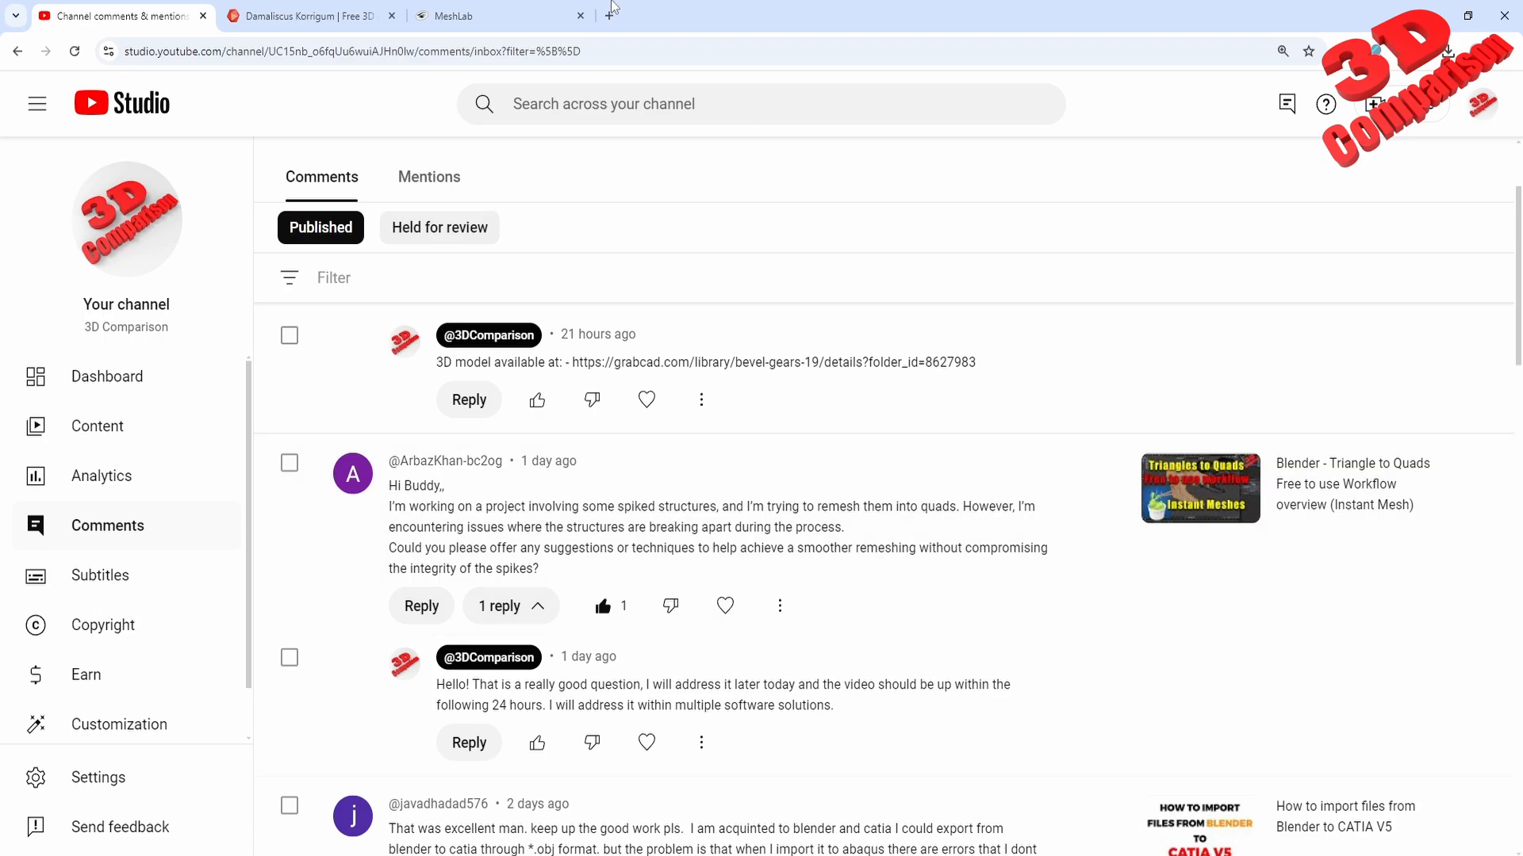
left_click(505, 15)
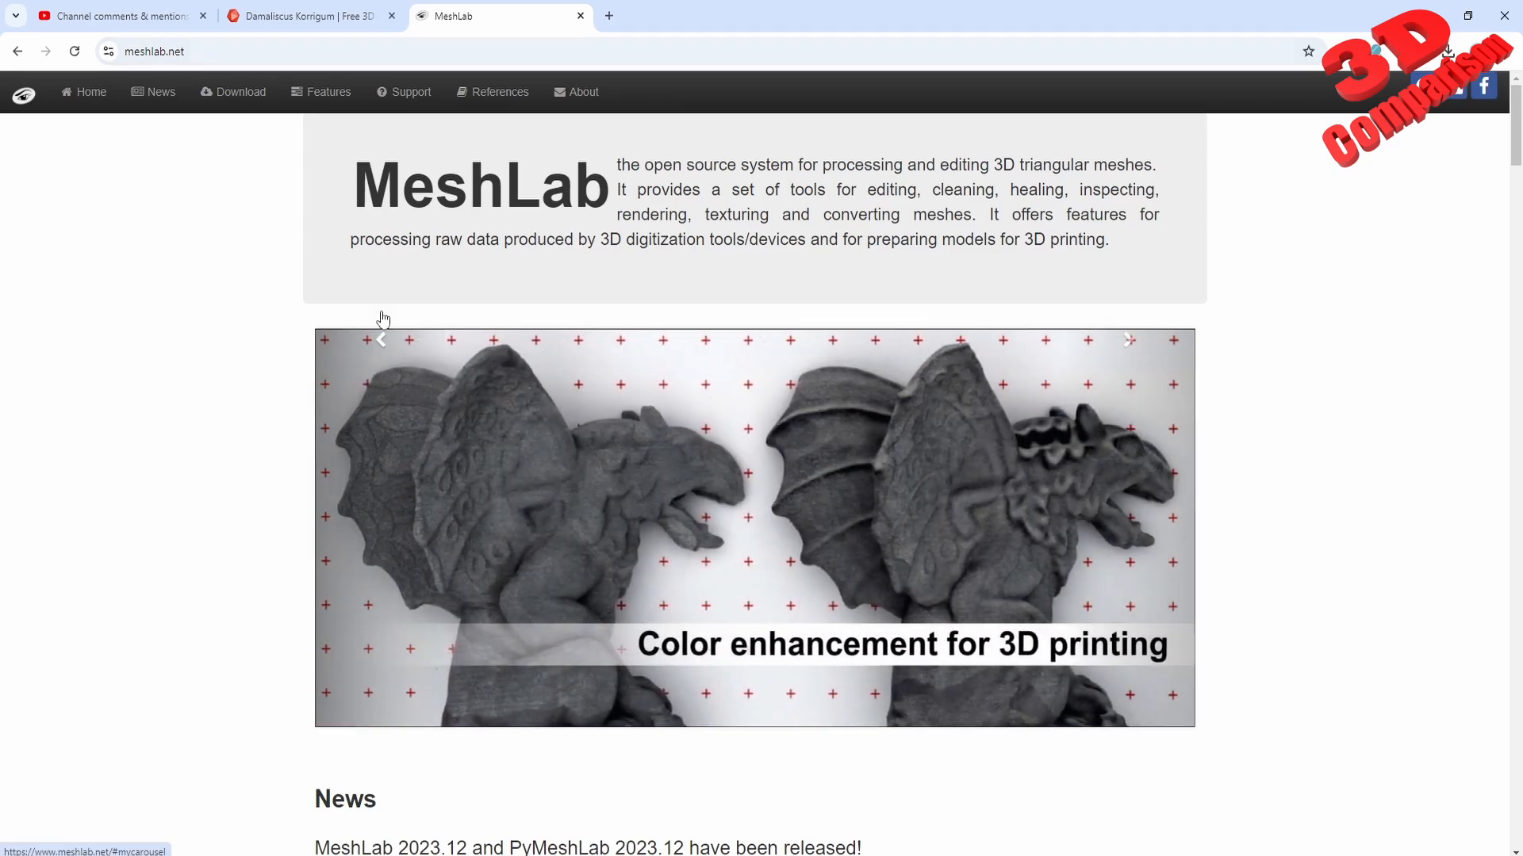
left_click(118, 16)
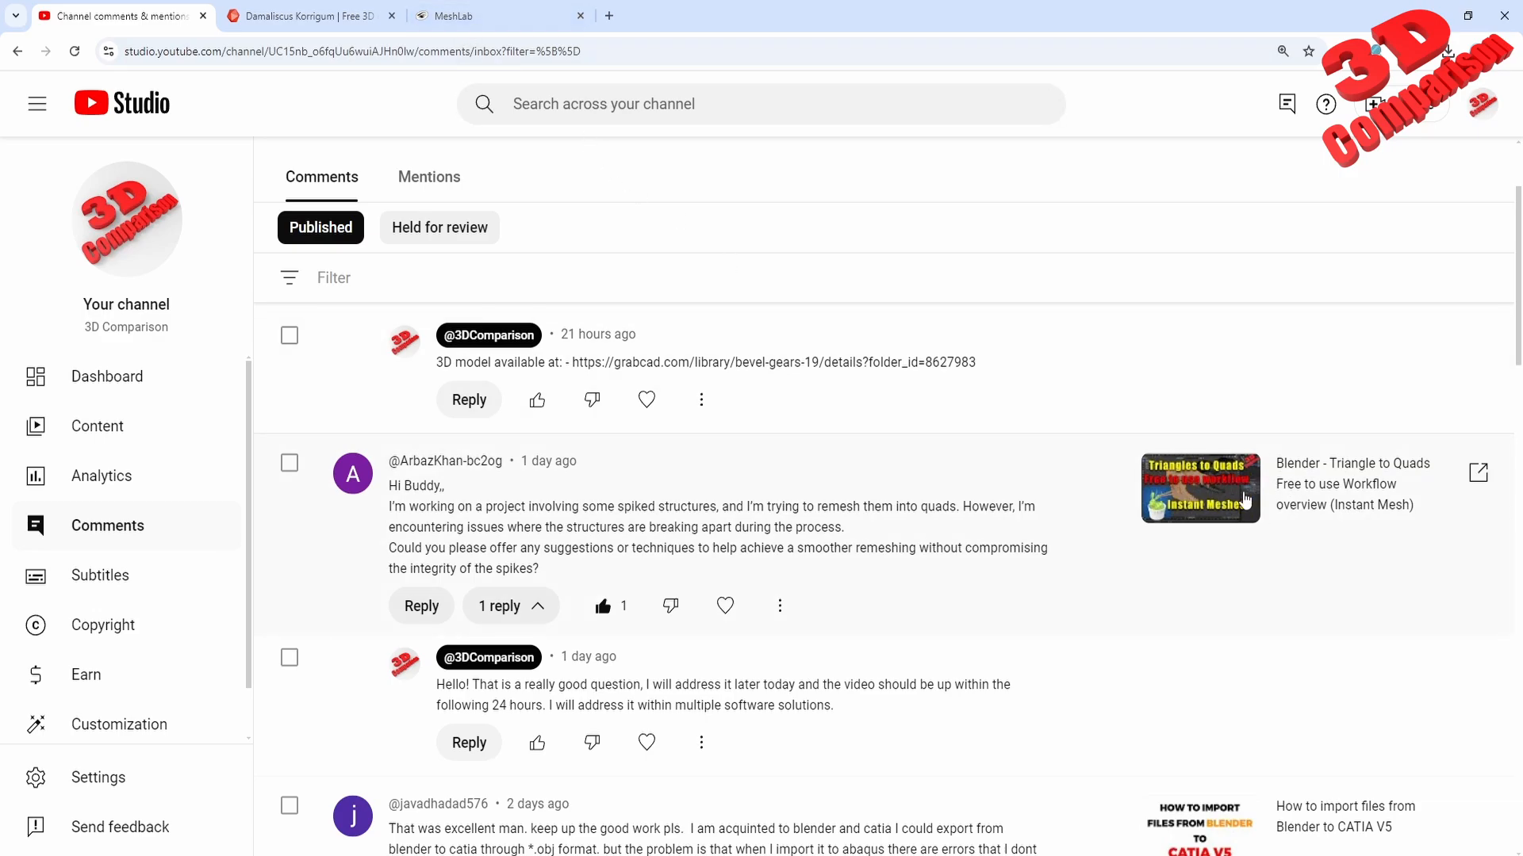
- Switch to the Damaliscus Korrigum page on Artec 3D and examine the ridged horns of the skull in the 3D preview
left_click(306, 16)
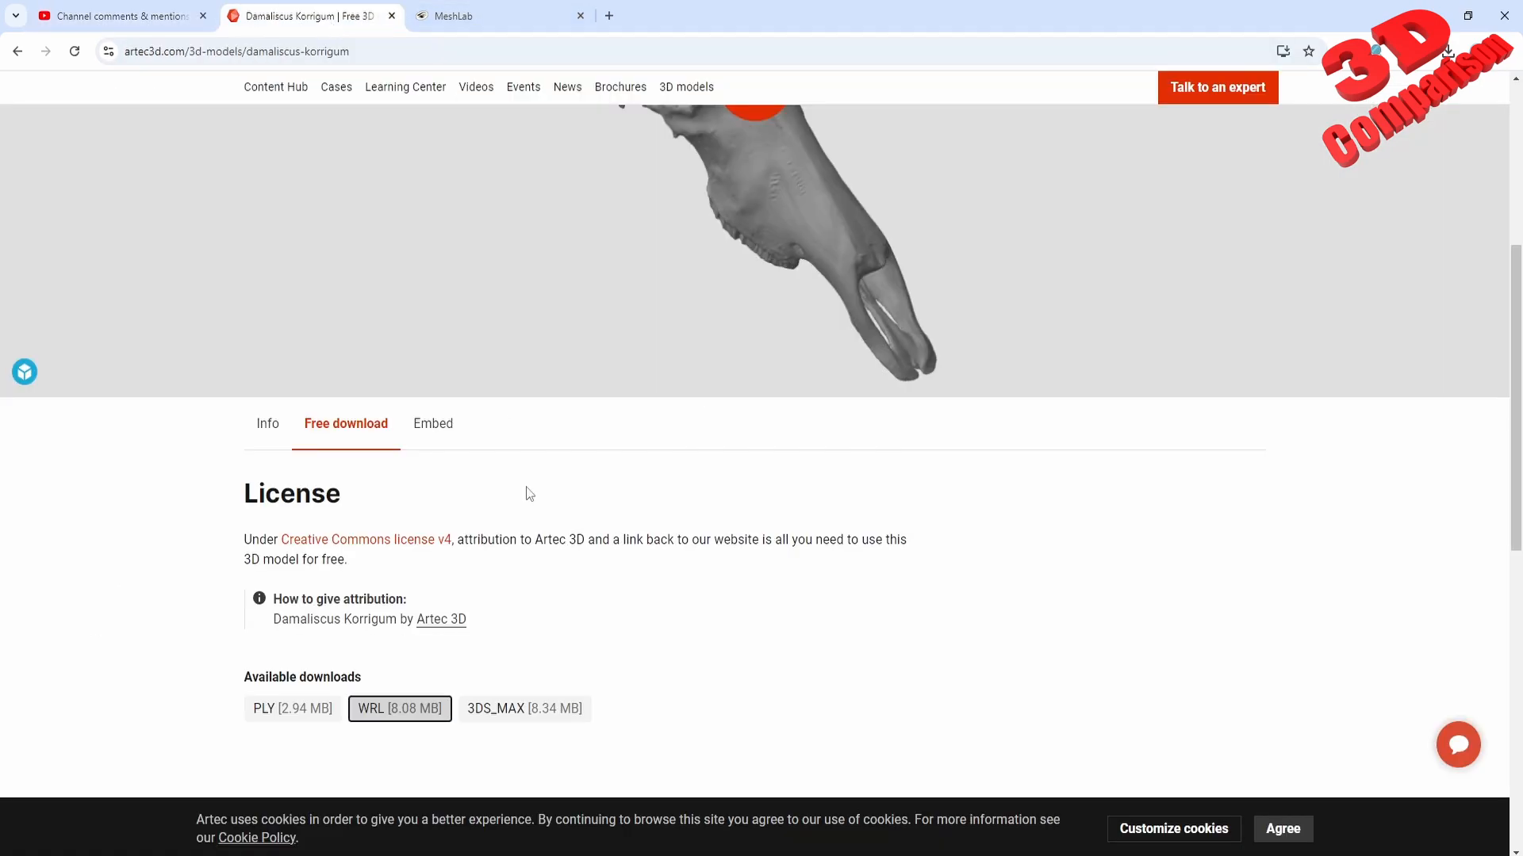
scroll(872, 619, "up", 4)
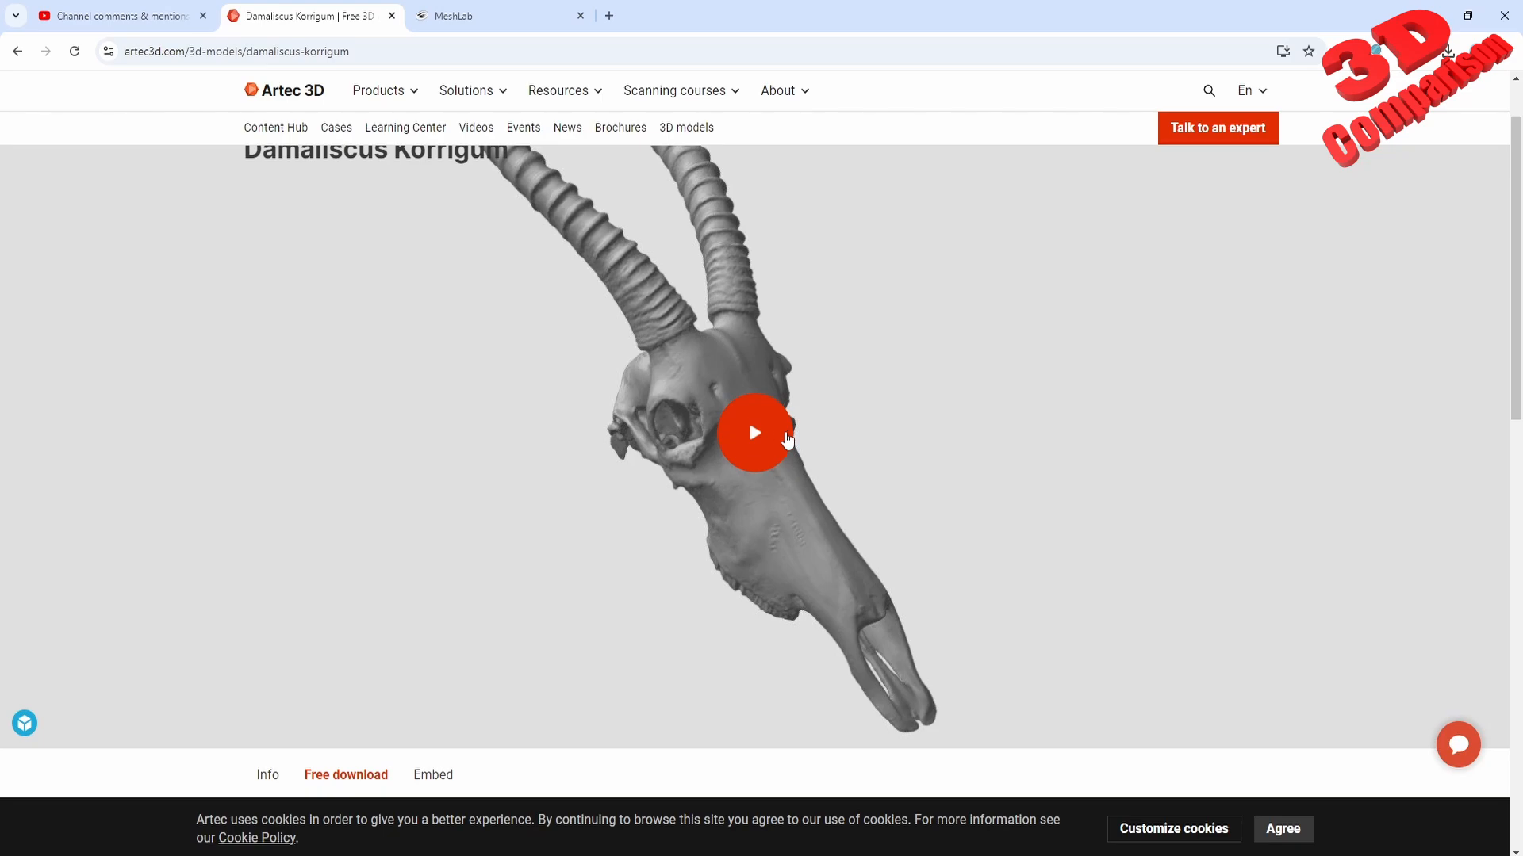
scroll(784, 458, "up", 2)
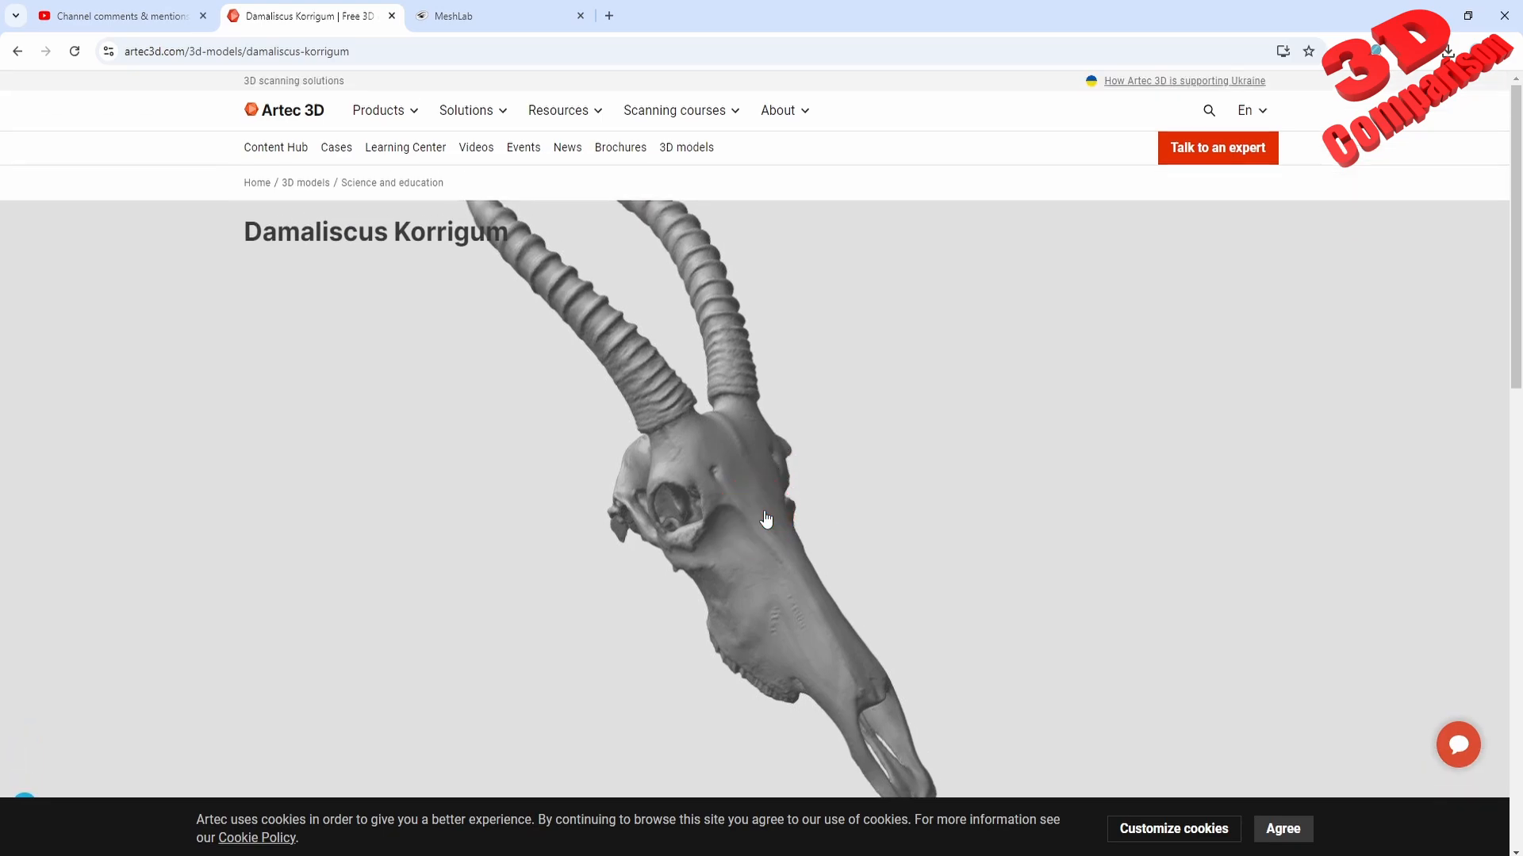
left_click(766, 519)
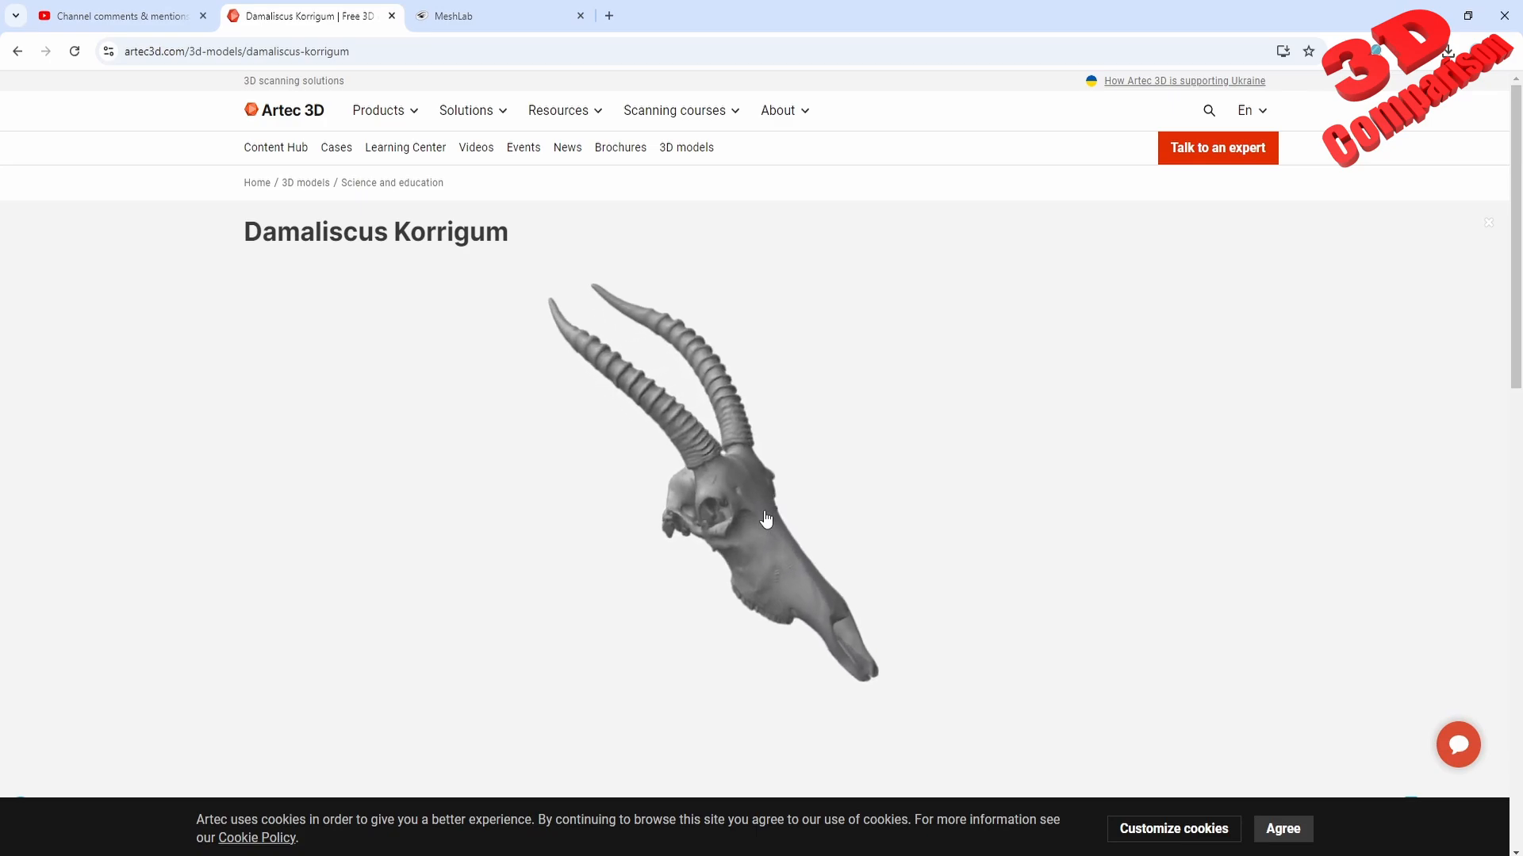
scroll(693, 435, "up", 5)
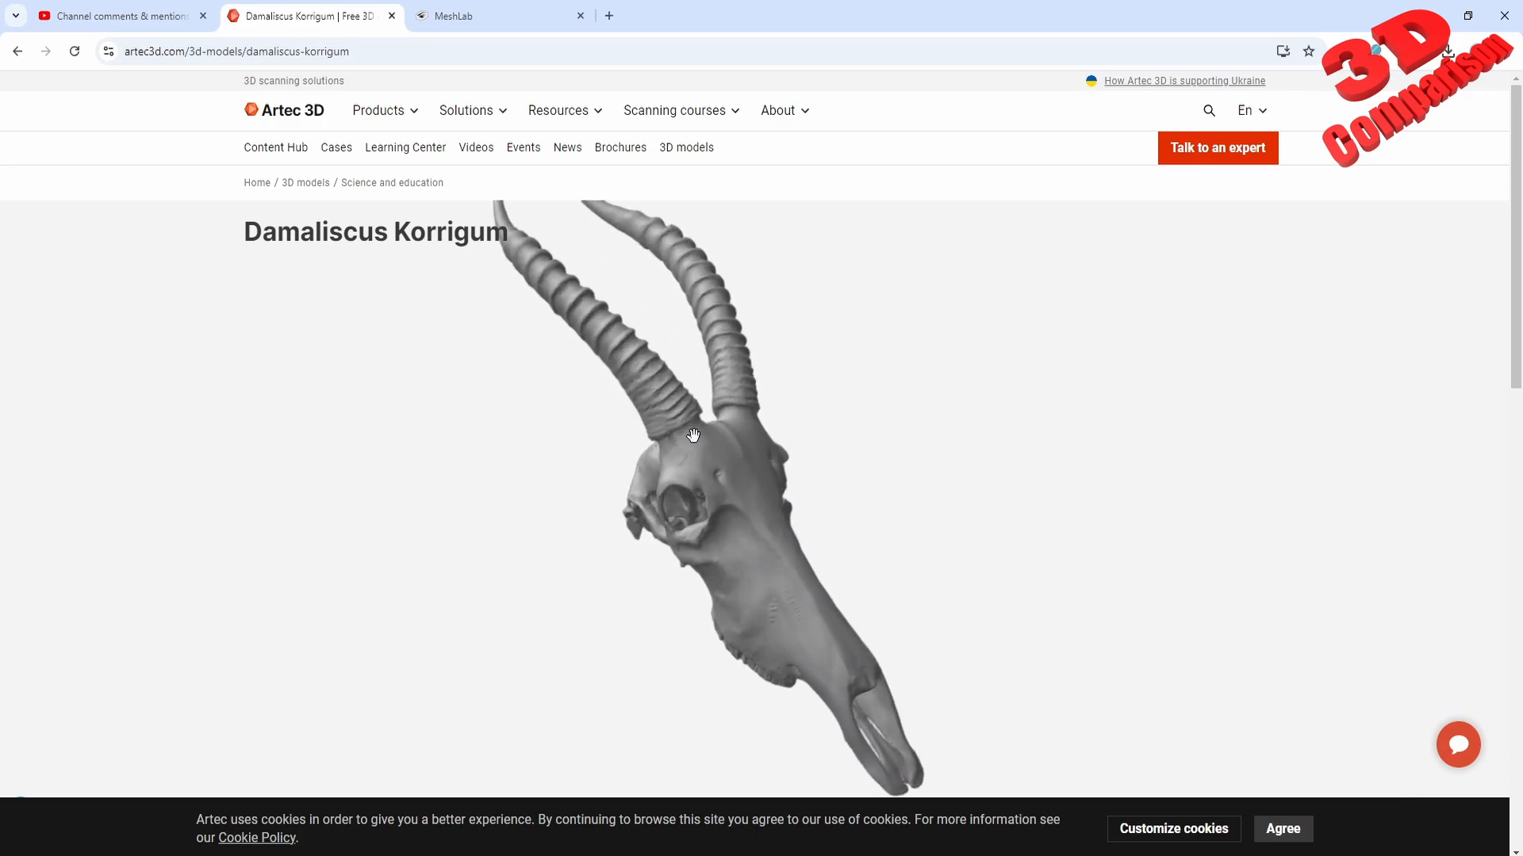
left_click_drag(693, 435, 825, 551)
scroll(756, 408, "up", 3)
left_click_drag(669, 418, 708, 481)
scroll(707, 482, "up", 3)
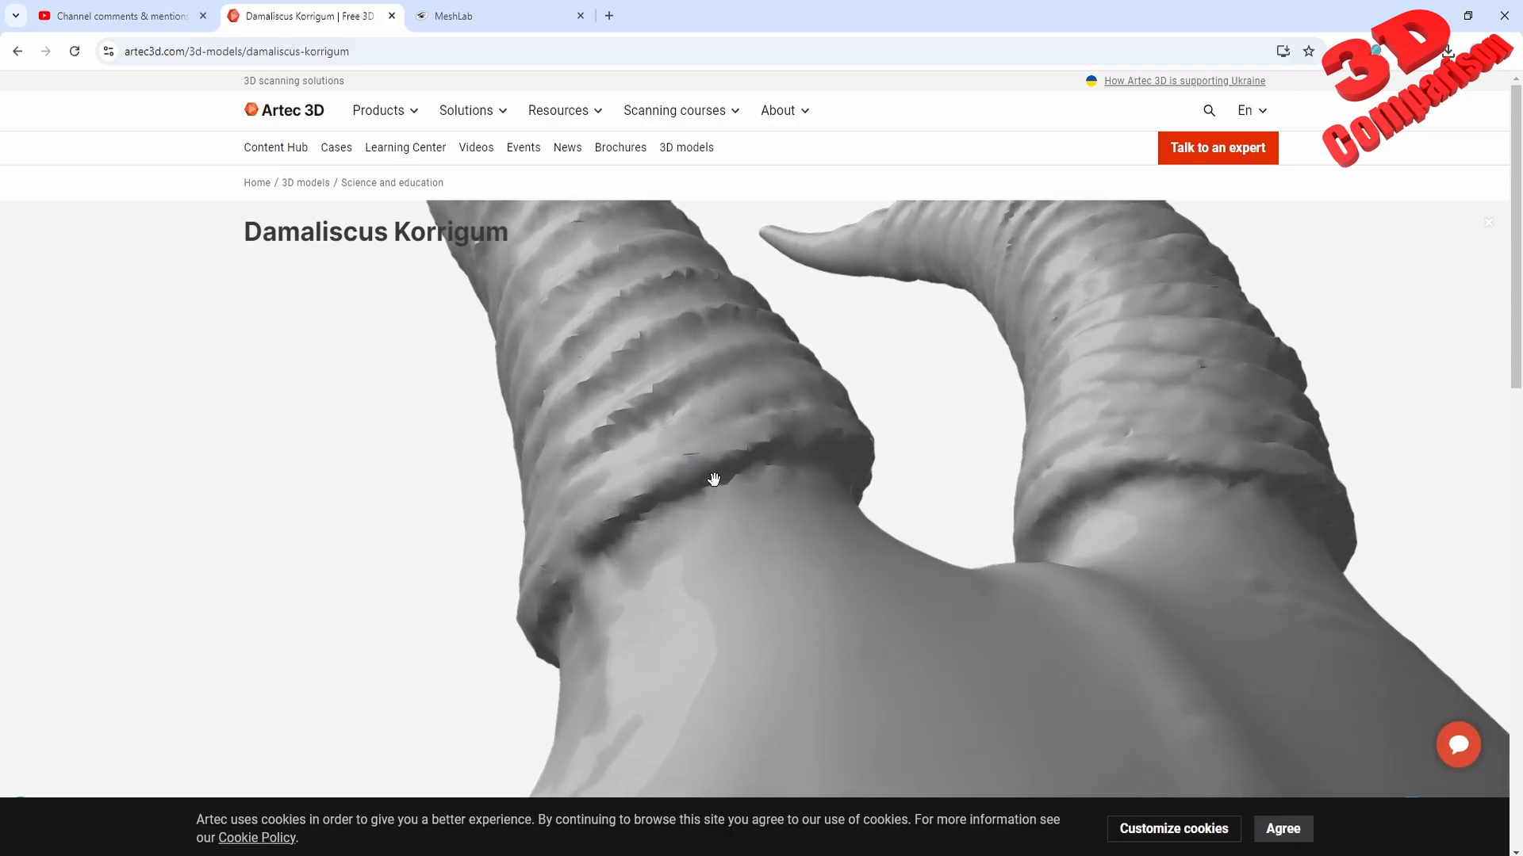
left_click_drag(727, 469, 769, 479)
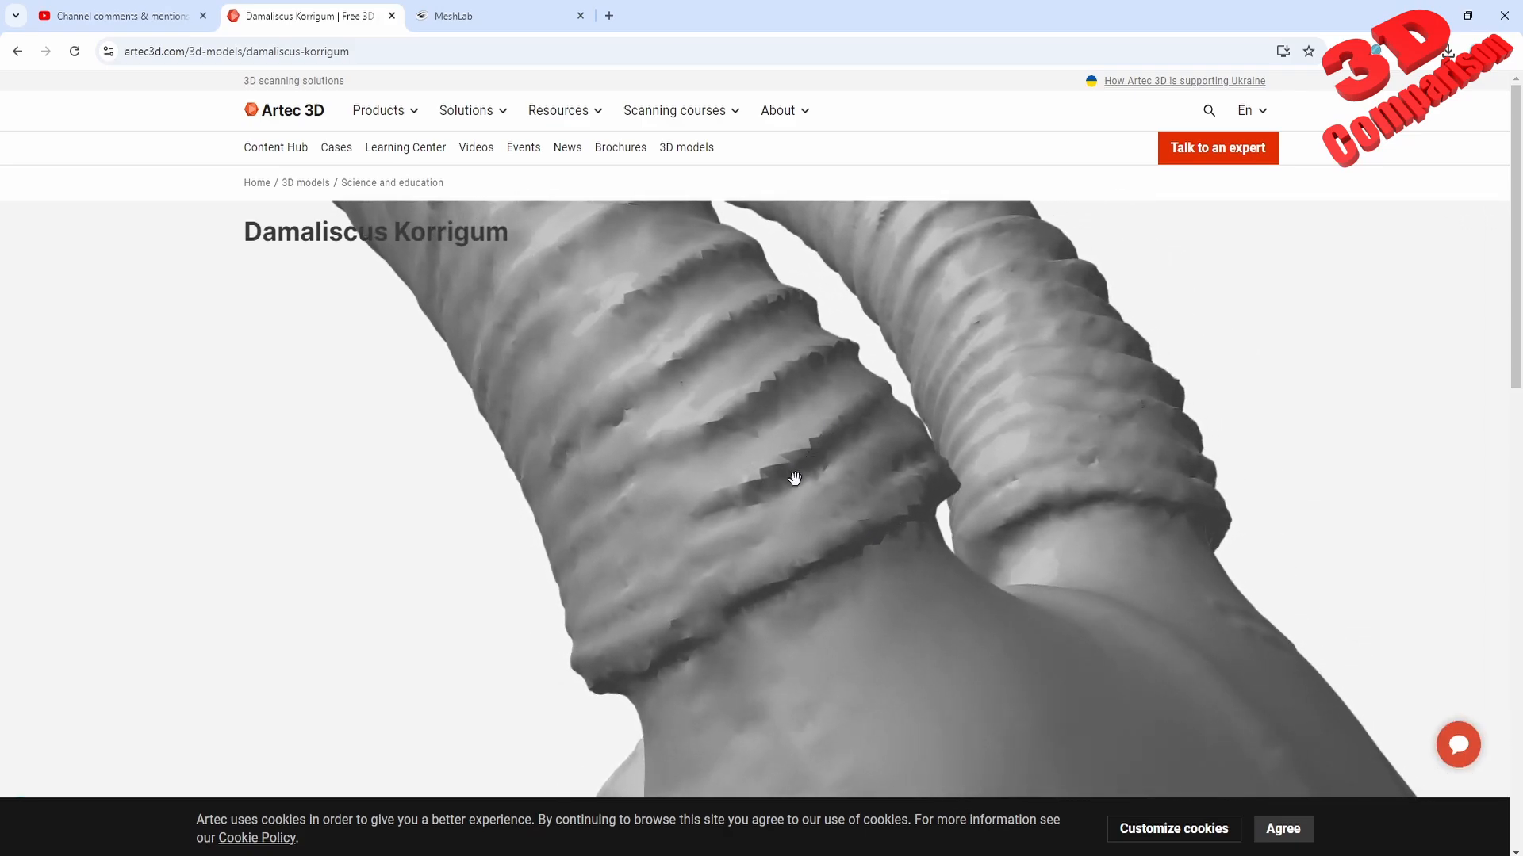
left_click_drag(807, 418, 894, 596)
scroll(894, 596, "down", 3)
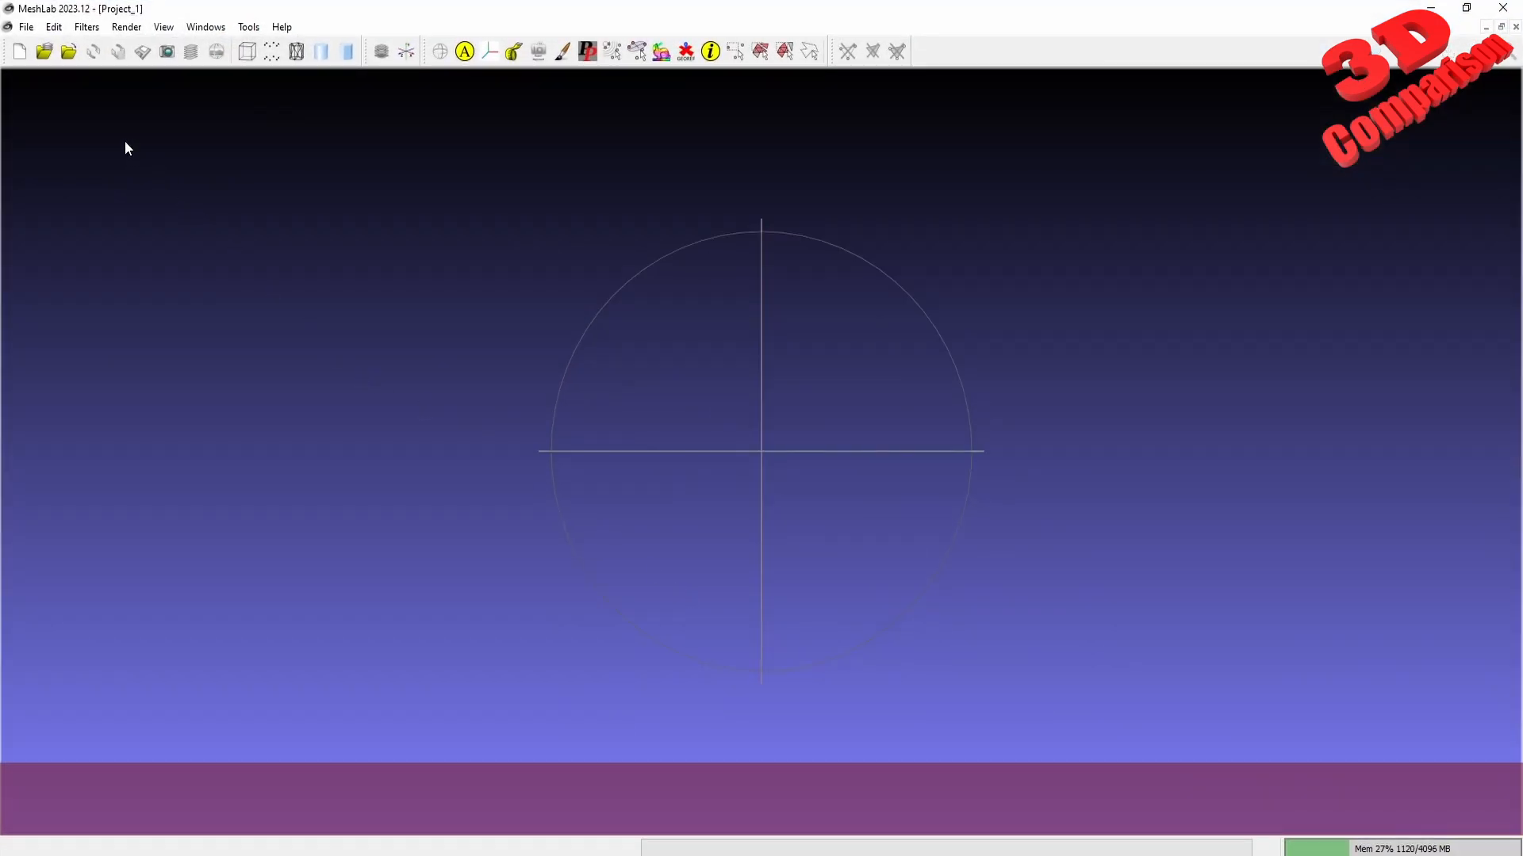
- Switch to MeshLab and import the damaliscus_korrigum WRL mesh from the Damaliscus Korrigum WRL folder
left_click(26, 27)
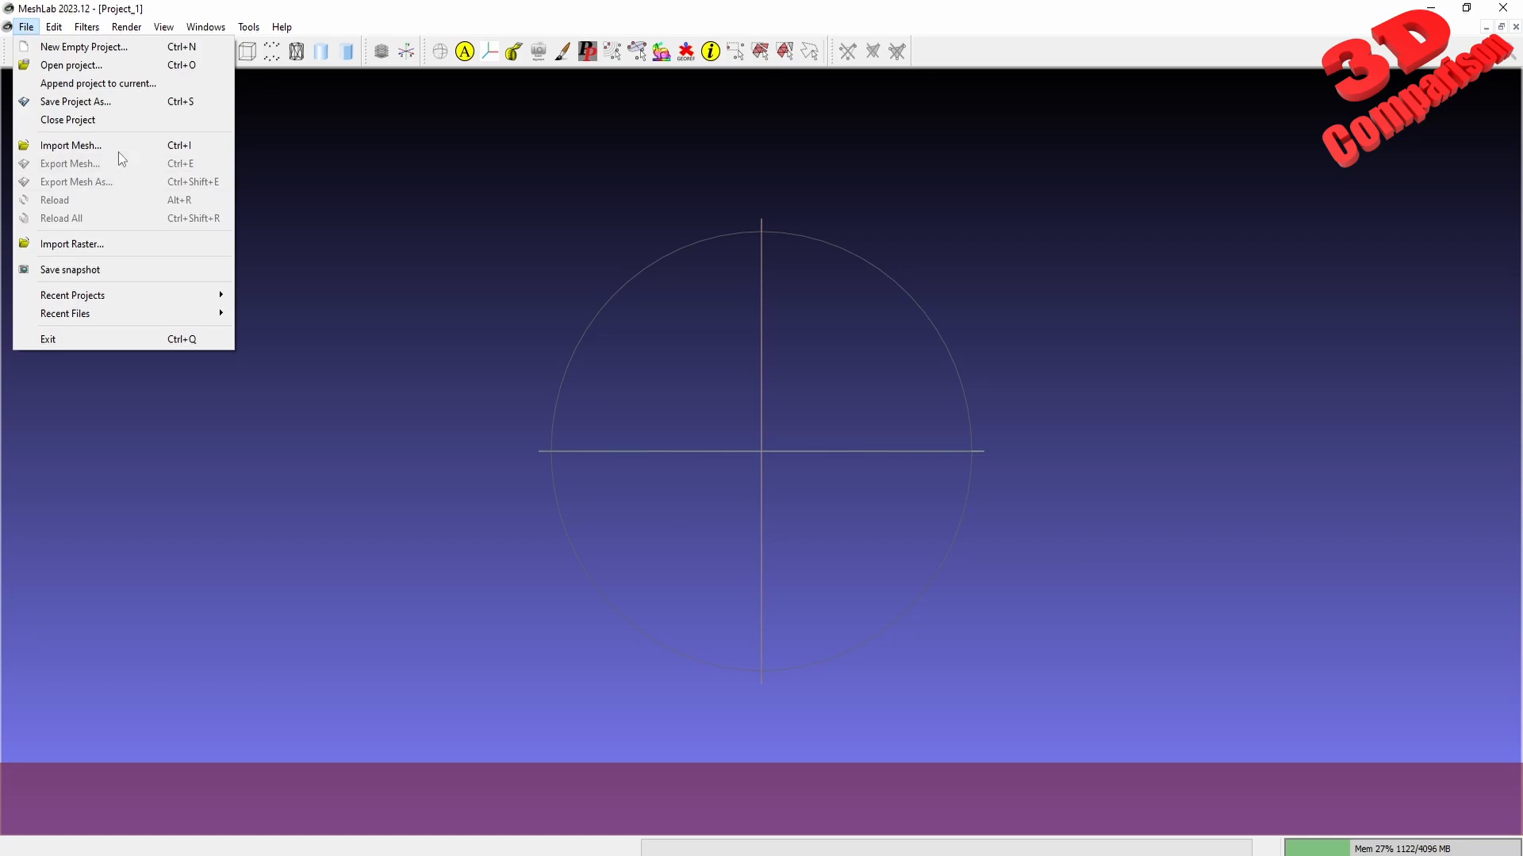
left_click(96, 146)
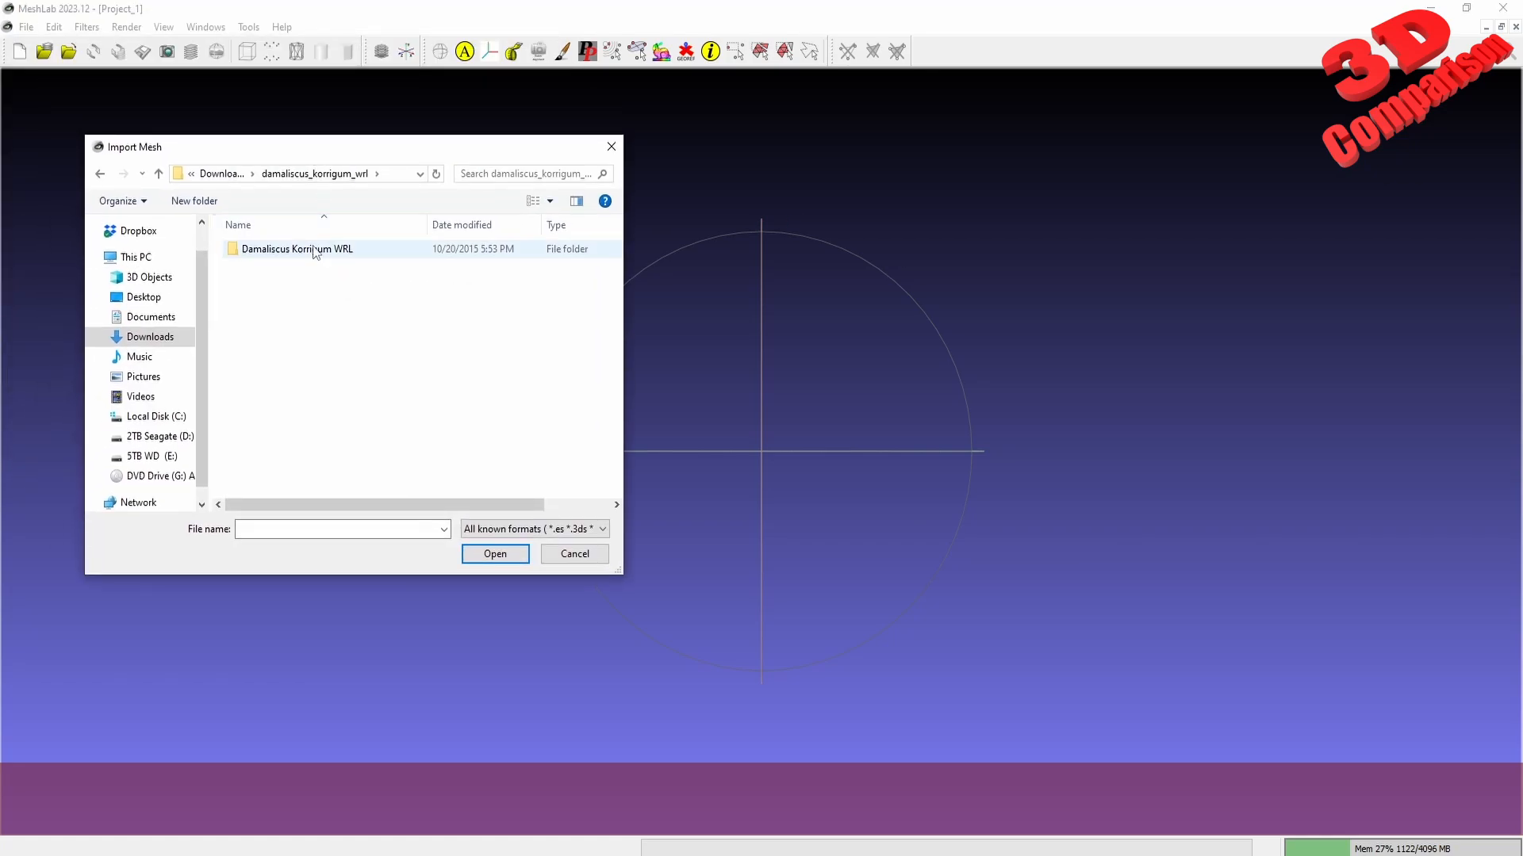
double_click(315, 249)
left_click(321, 250)
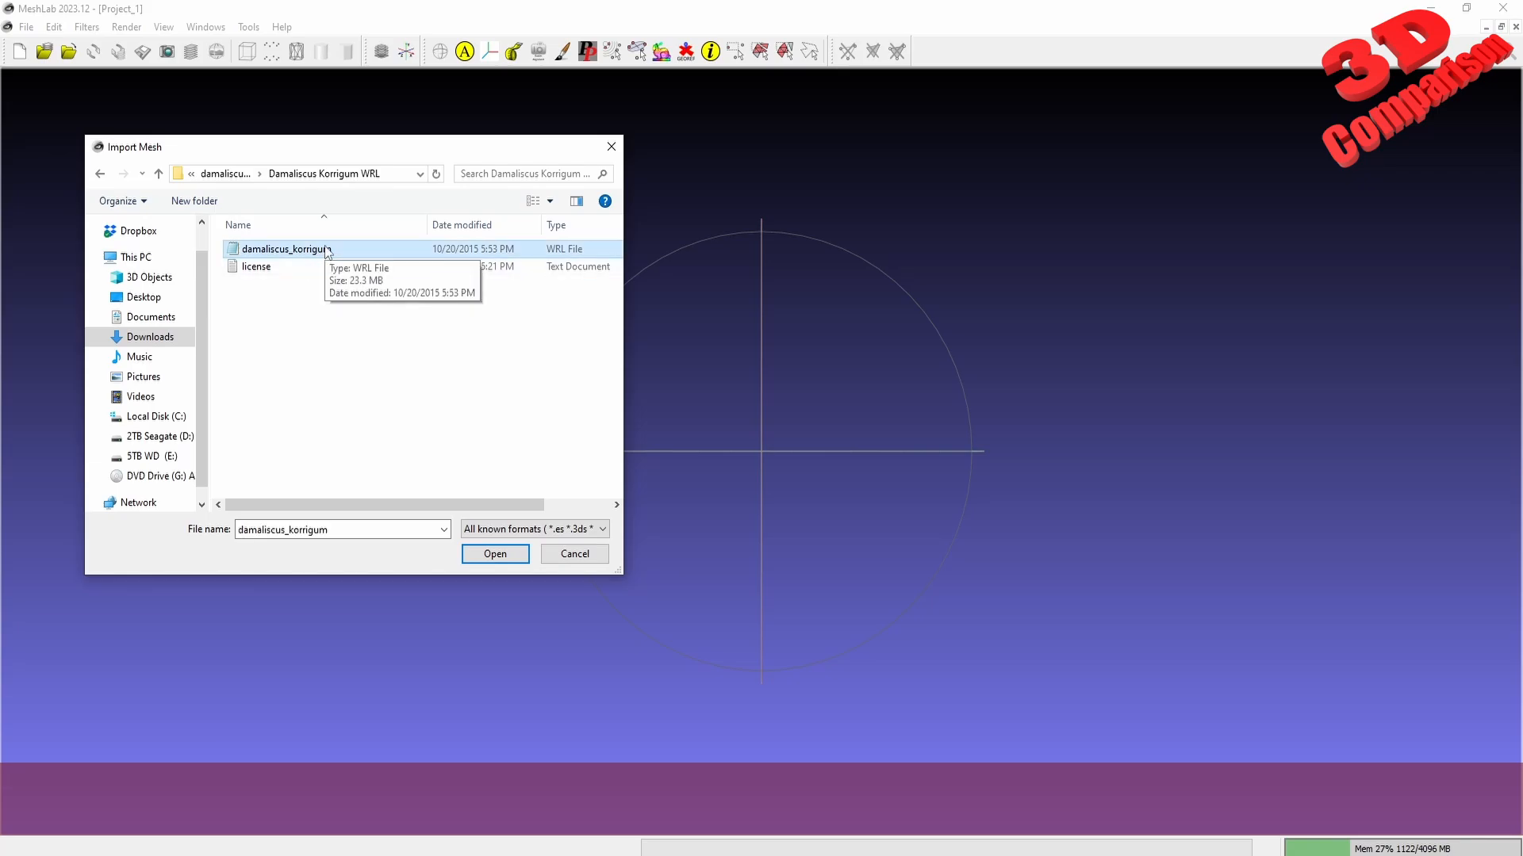
left_click(495, 553)
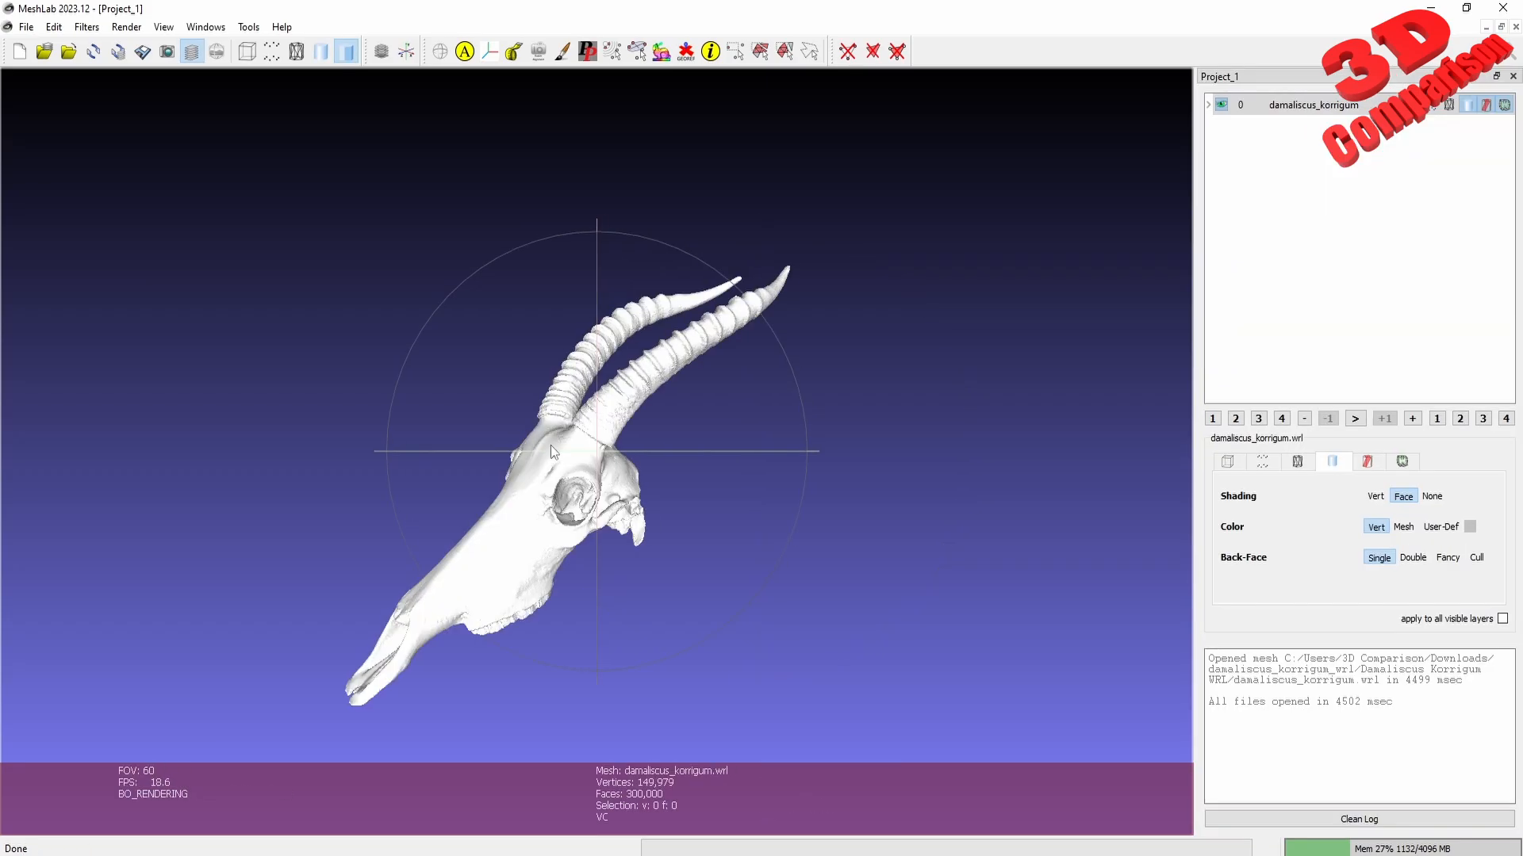
- Import the same damaliscus_korrigum WRL file again as a second mesh layer
left_click_drag(555, 514, 692, 460)
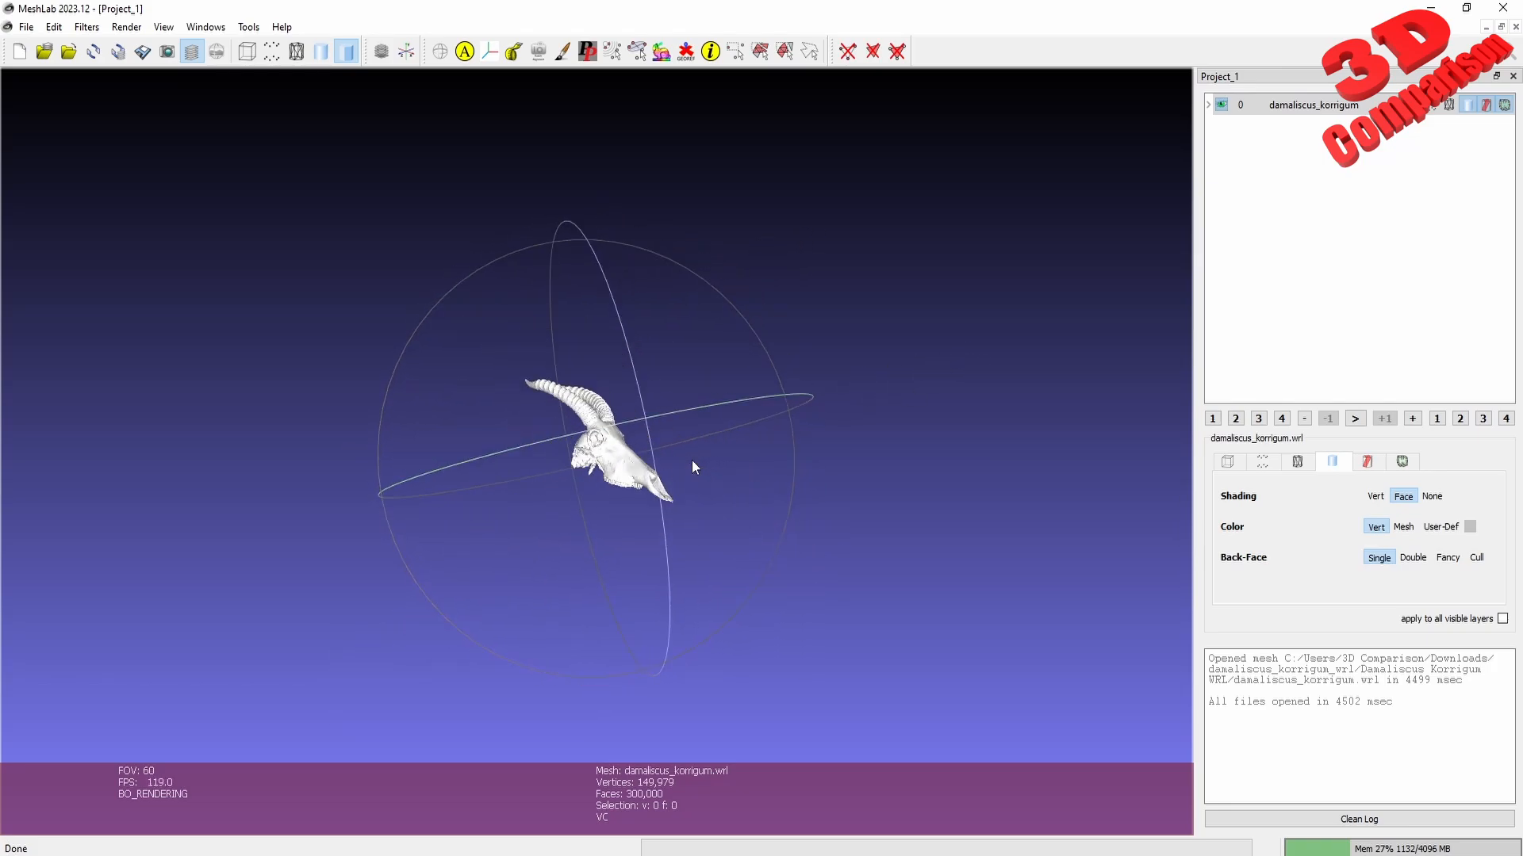
scroll(692, 460, "up", 5)
scroll(692, 455, "down", 2)
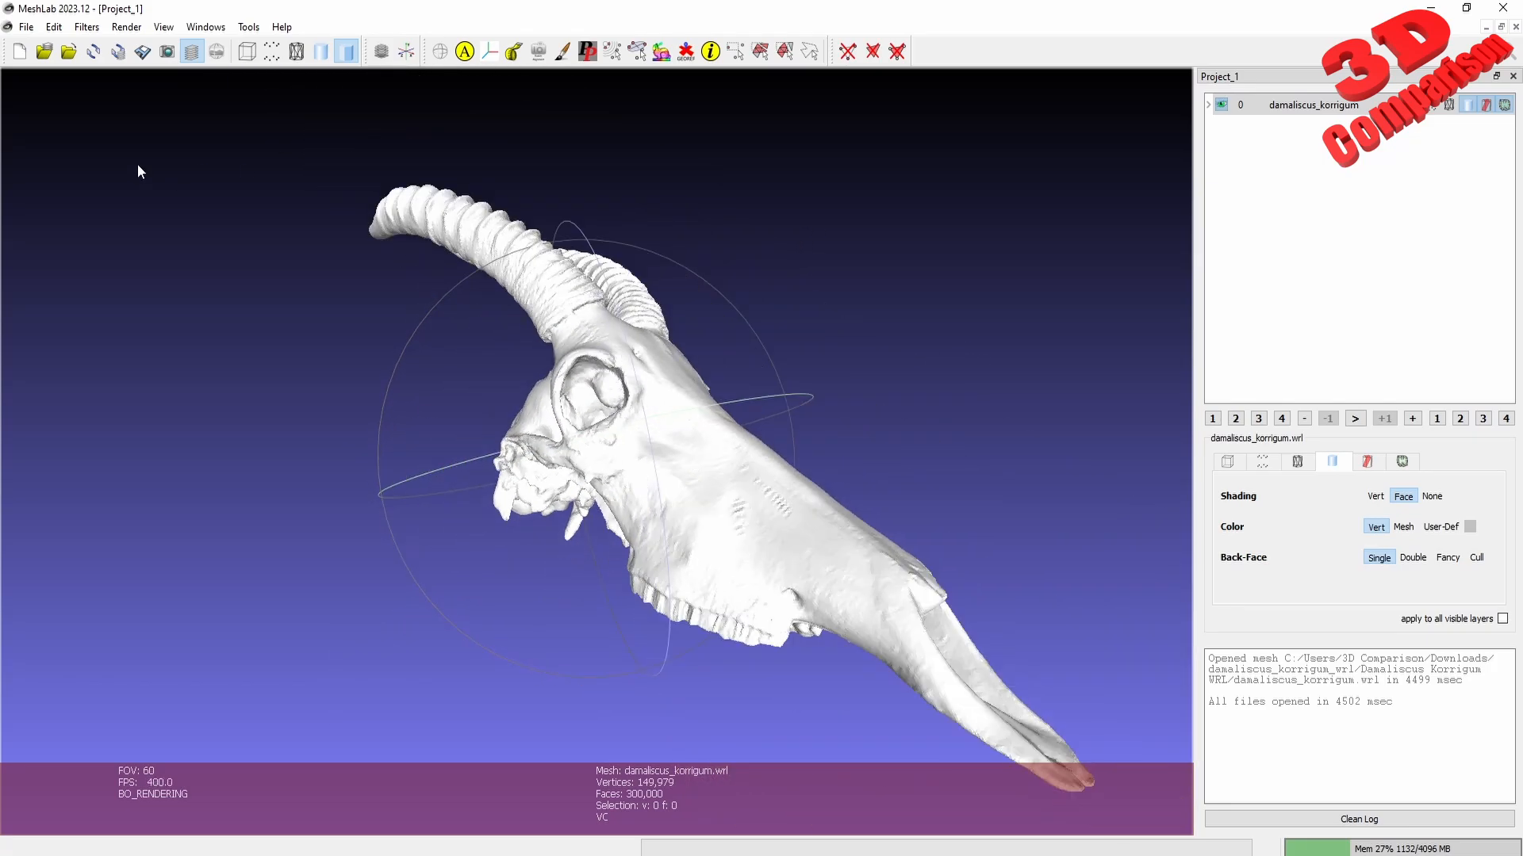
left_click(26, 27)
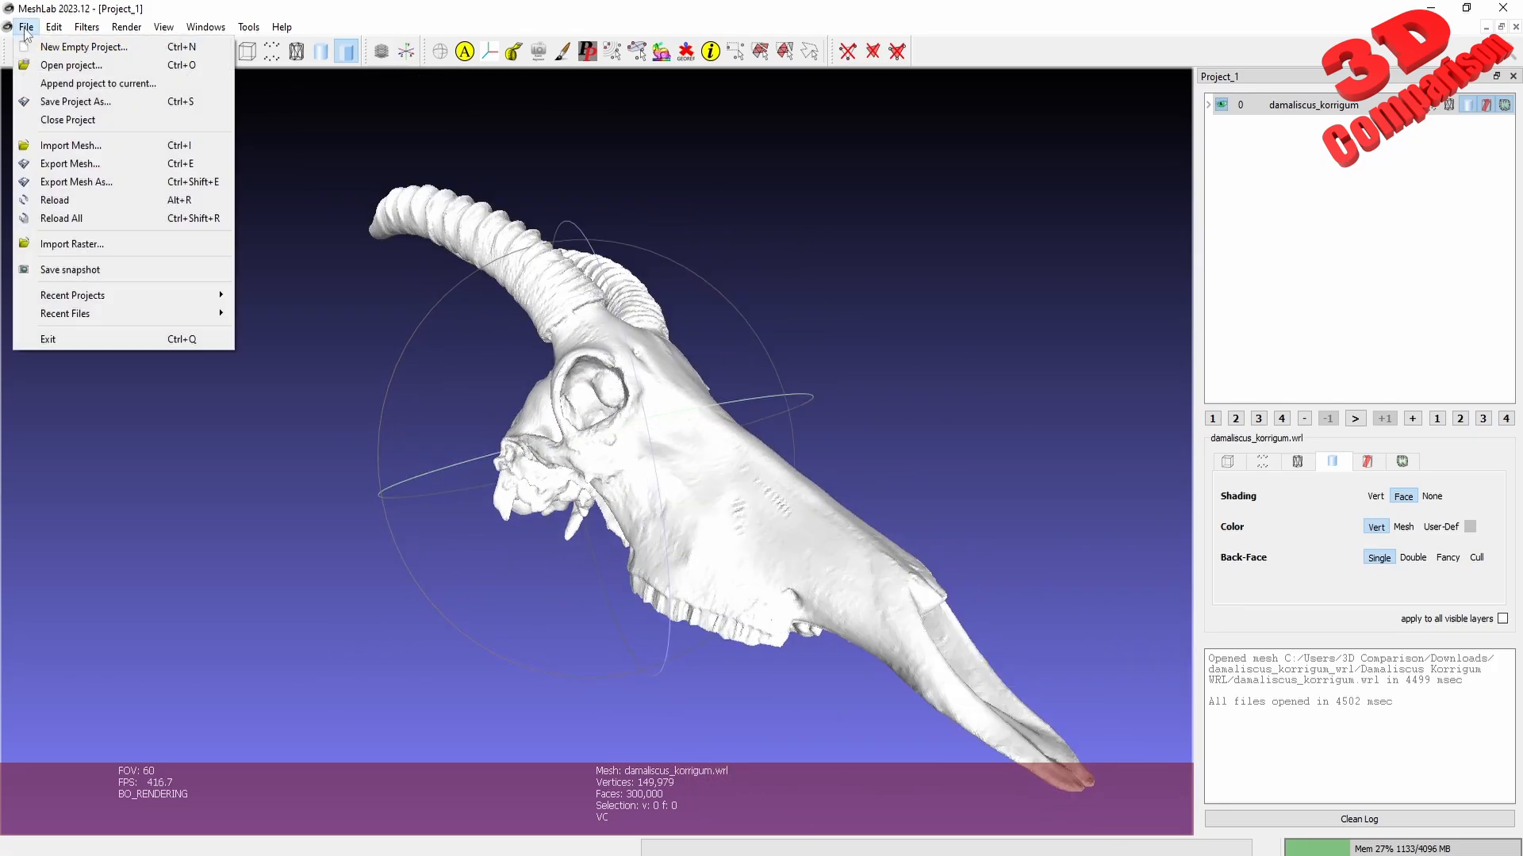
left_click(102, 146)
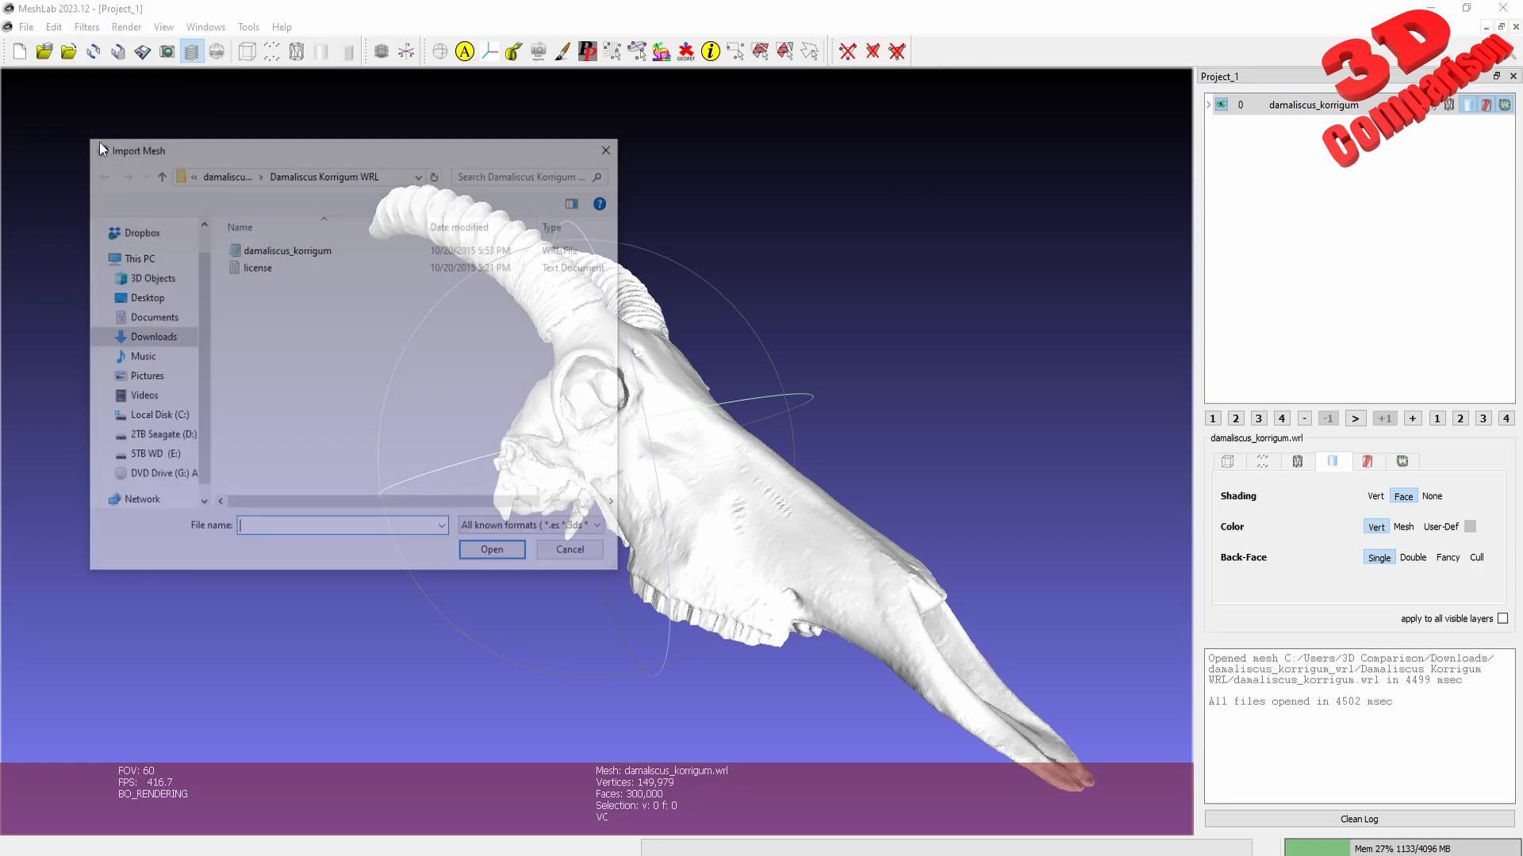
left_click(286, 249)
left_click(494, 554)
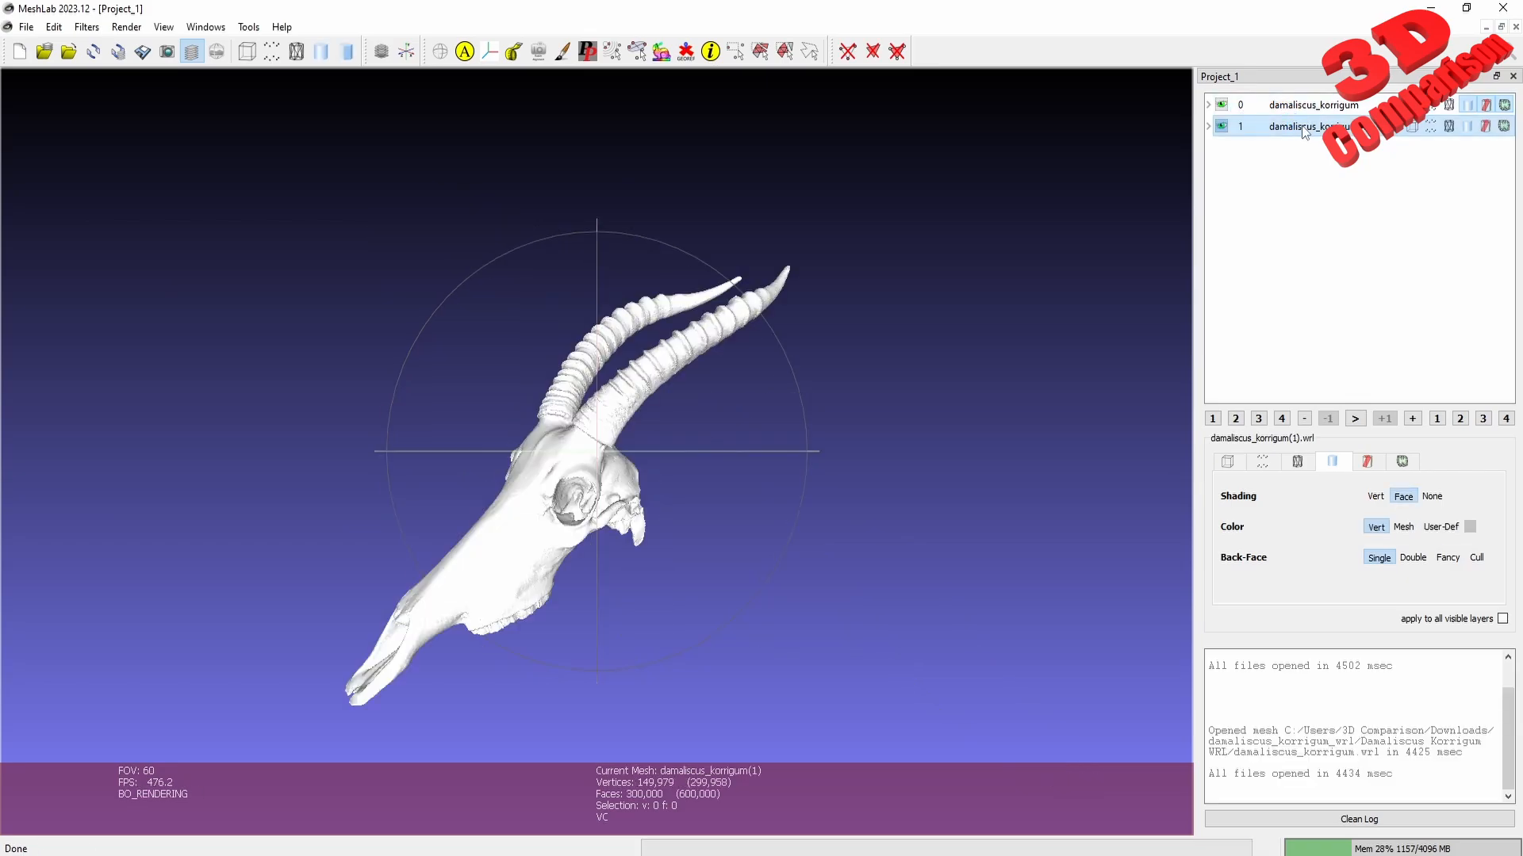
- Rename the second mesh layer as decimated
right_click(1302, 129)
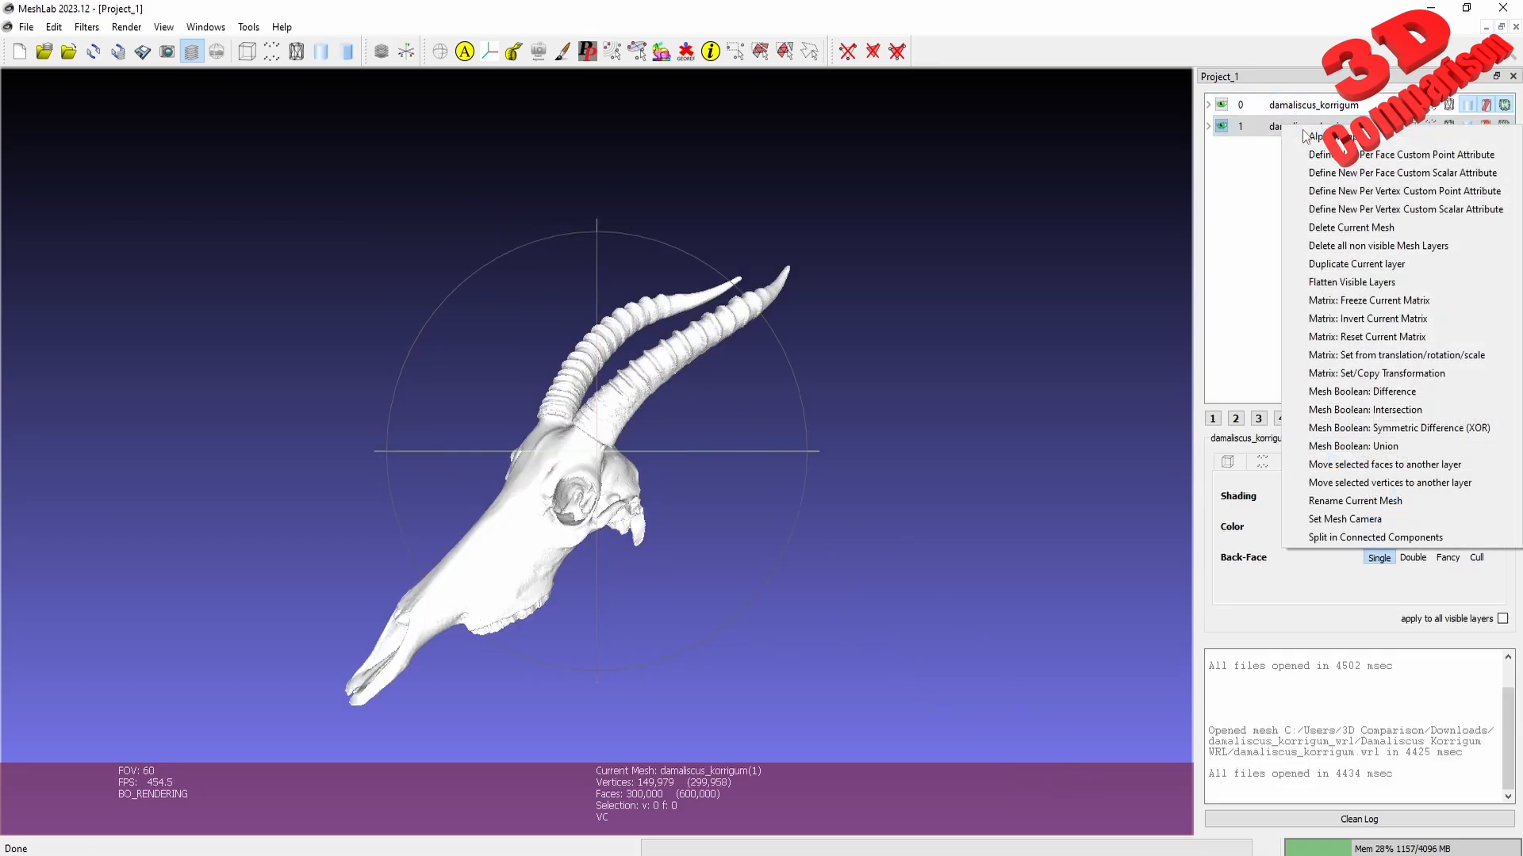
left_click(1368, 501)
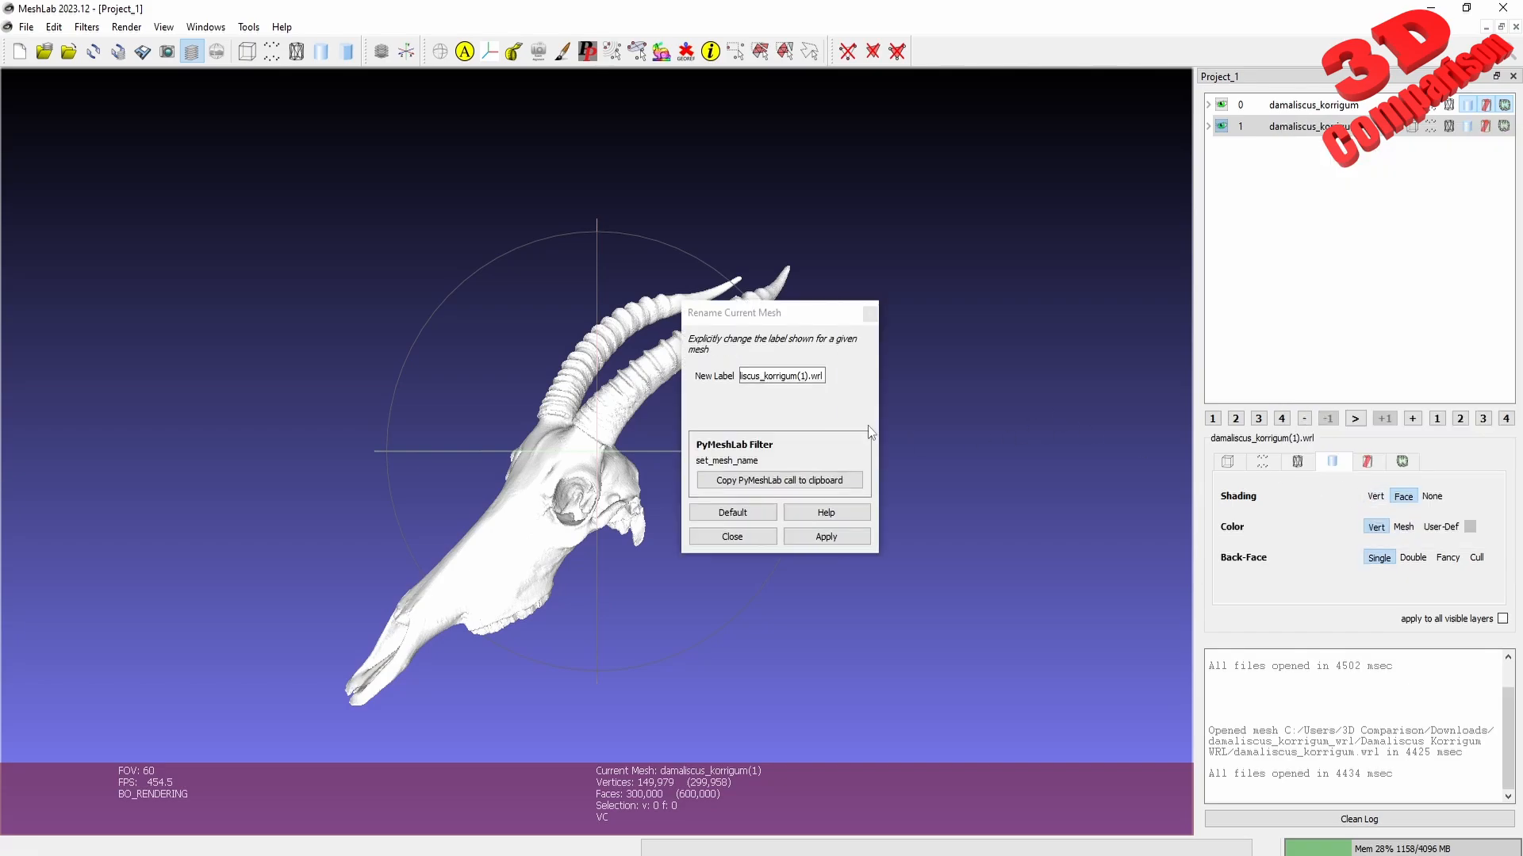
left_click(820, 375)
key("BackSpace")
key("BackSpace")
key("BackSpace")
key("BackSpace")
key("BackSpace")
key("BackSpace")
key("BackSpace")
key("BackSpace")
key("BackSpace")
key("BackSpace")
key("BackSpace")
key("BackSpace")
left_click_drag(799, 377, 605, 347)
key("BackSpace")
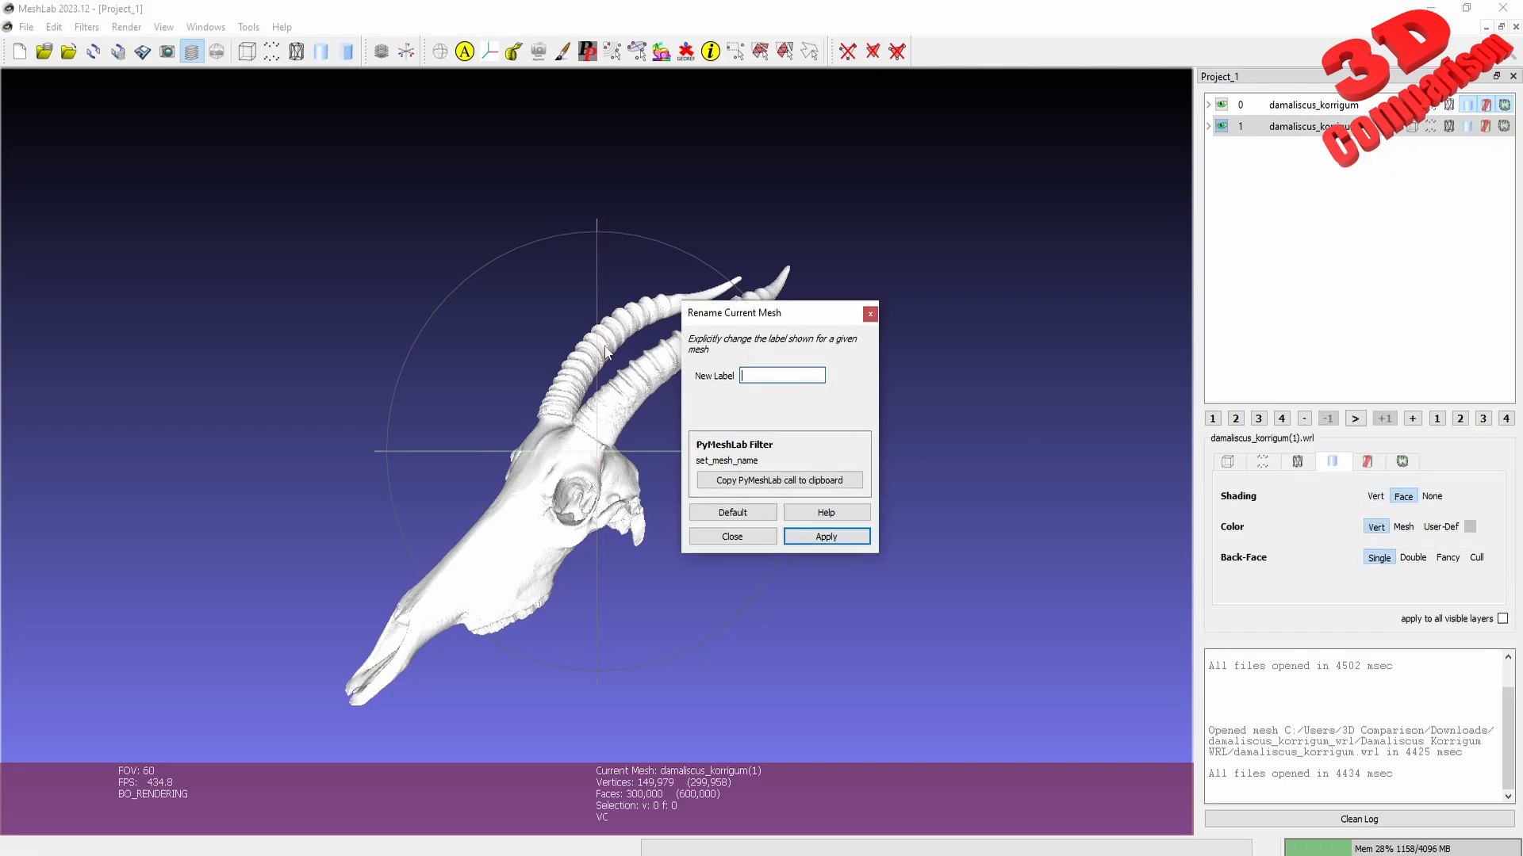
type("decimated")
left_click(826, 537)
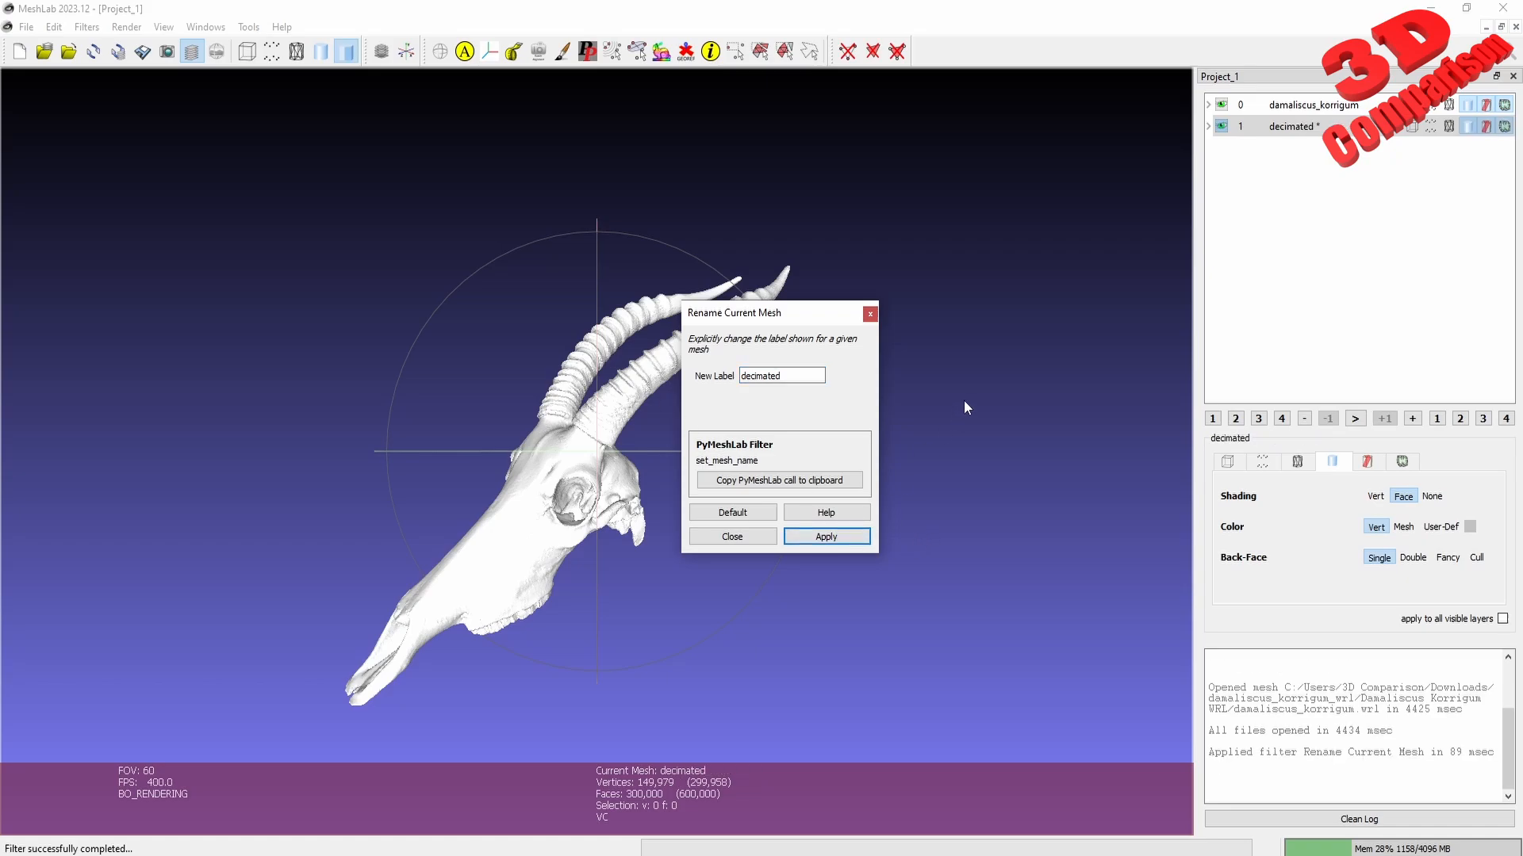
left_click(869, 315)
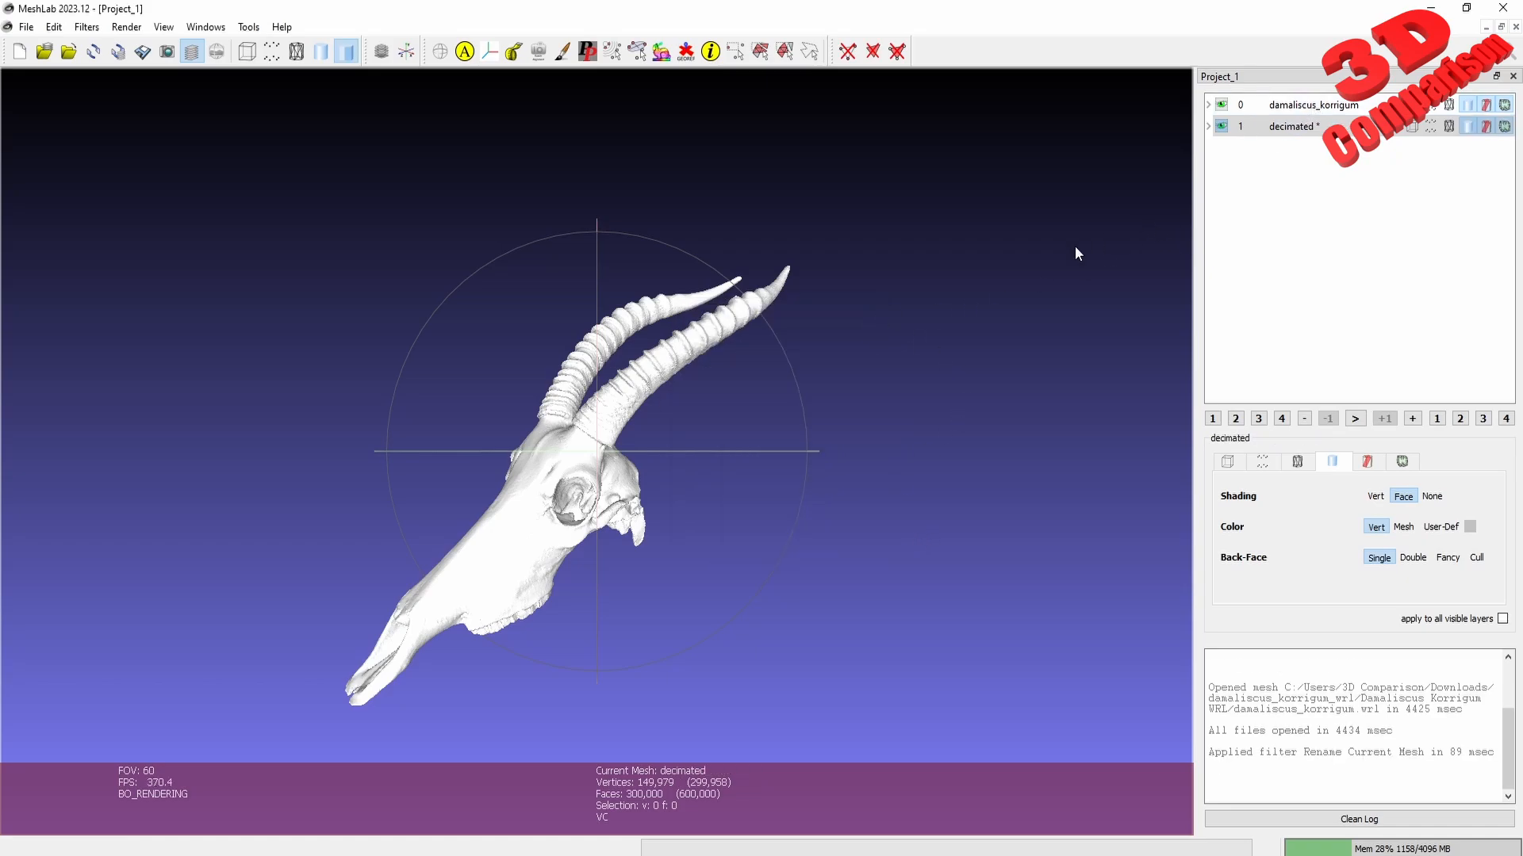
- Give the decimated layer a user-defined bright green color, #55ff00
left_click_drag(1075, 252, 1073, 322)
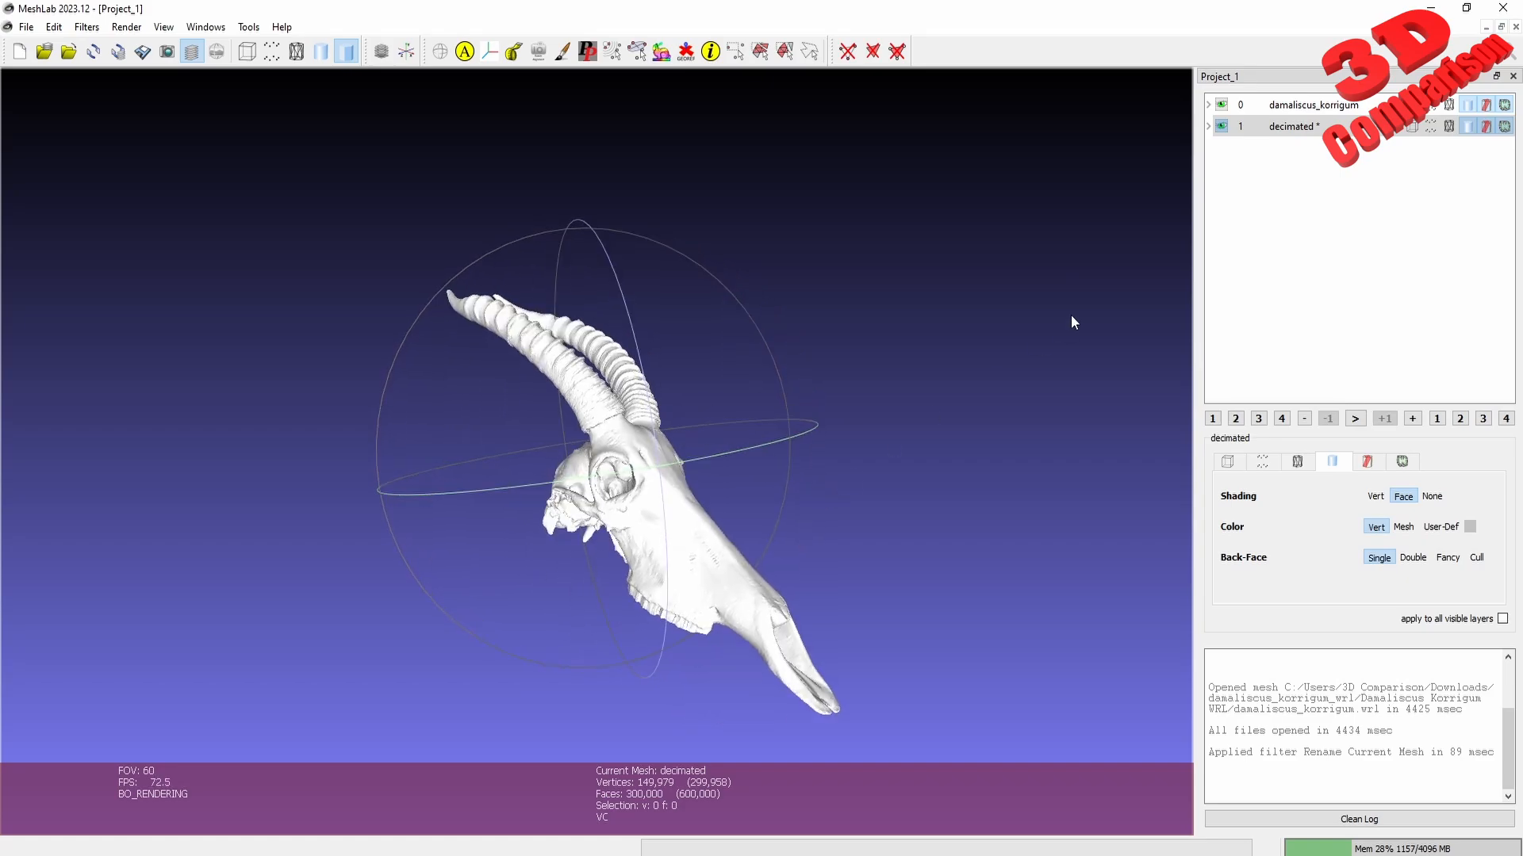
left_click_drag(815, 466, 819, 523)
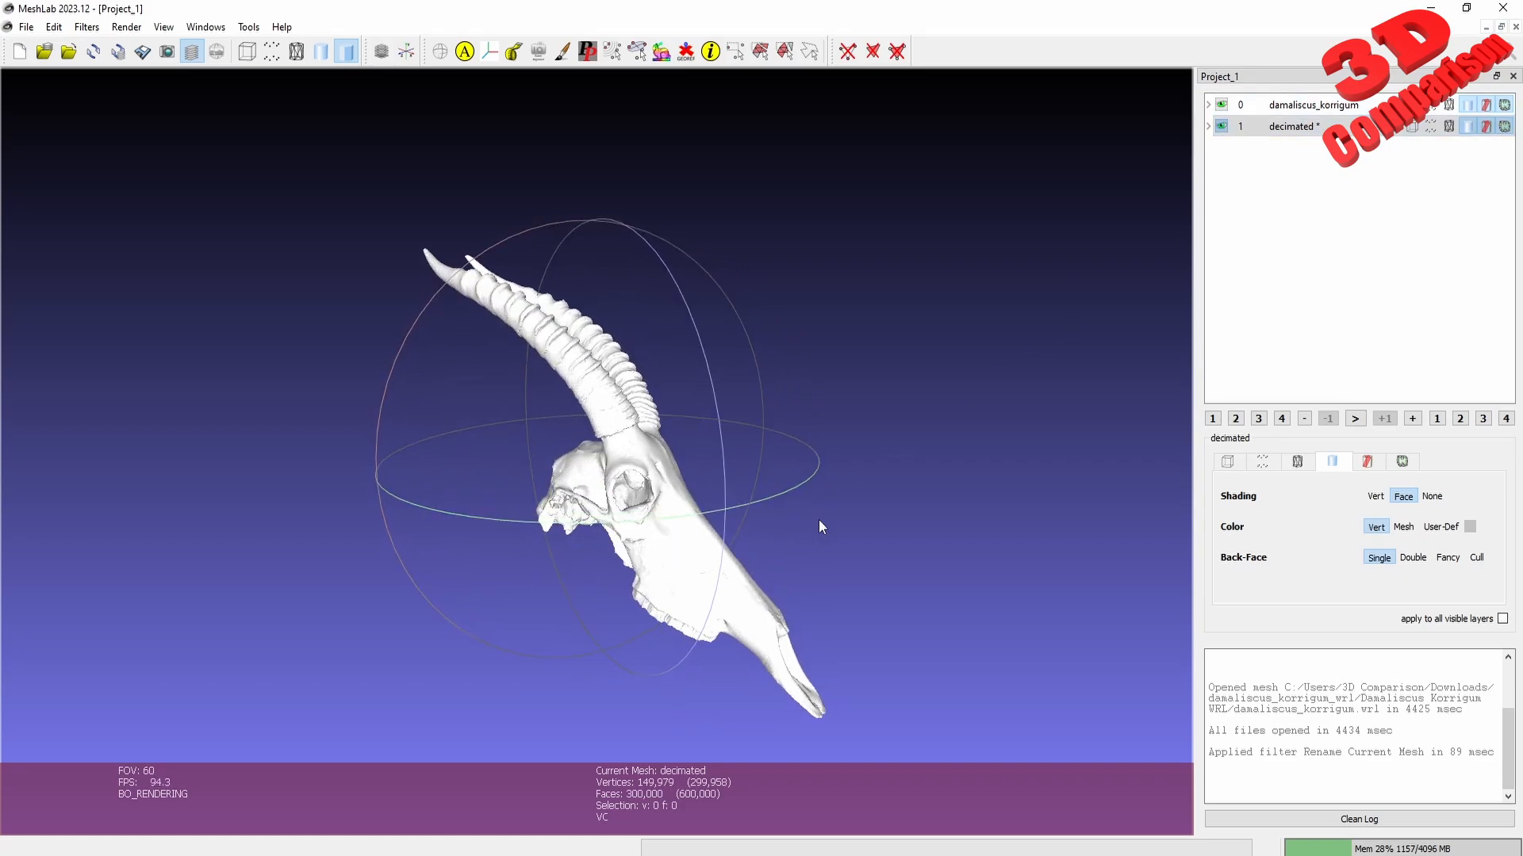
scroll(698, 523, "down", 3)
scroll(698, 523, "up", 8)
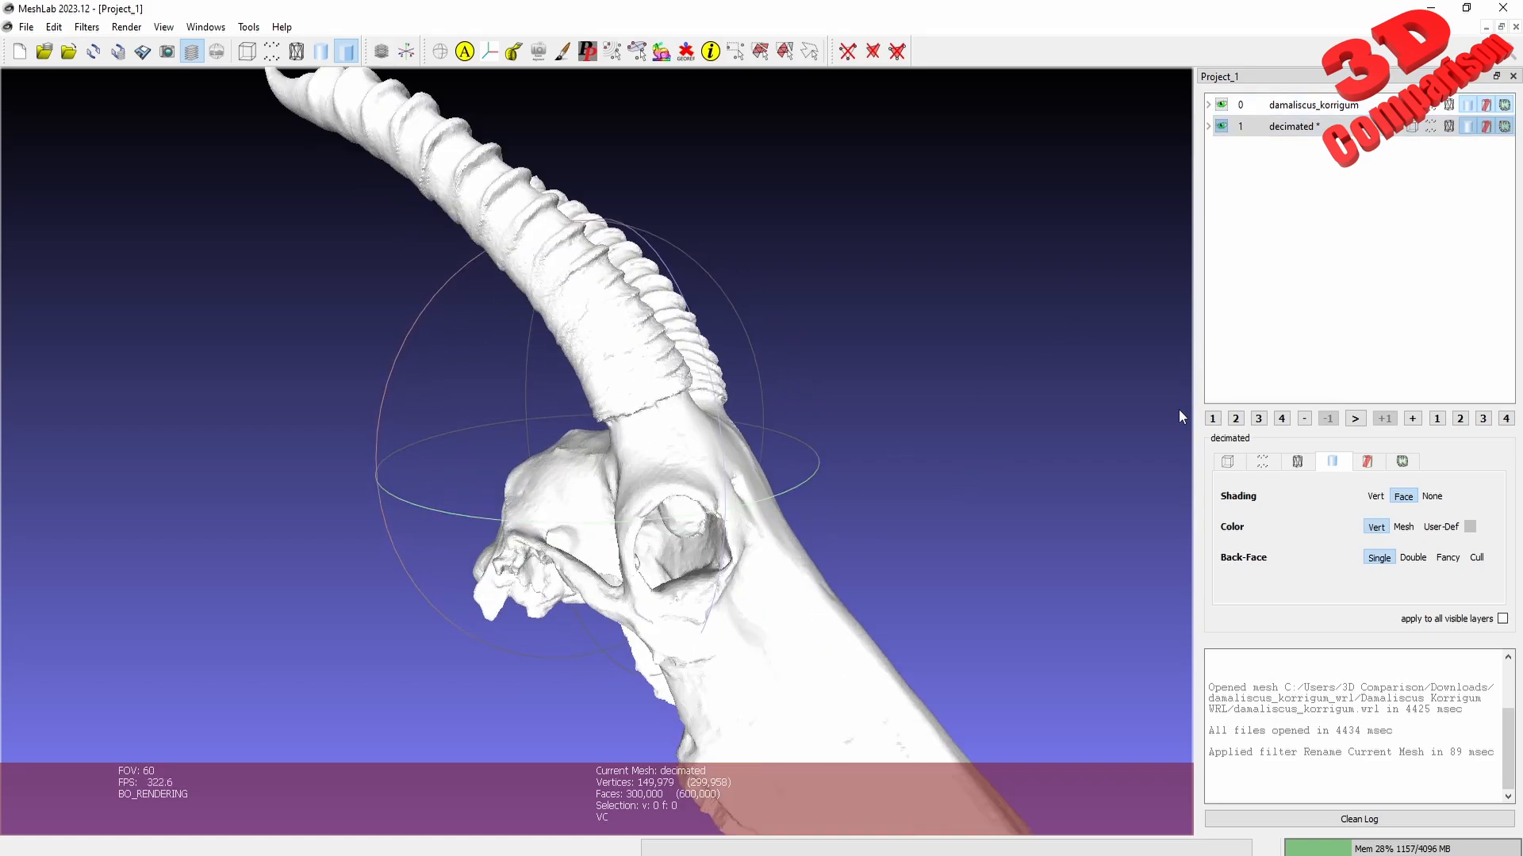
left_click(1437, 529)
left_click(1469, 528)
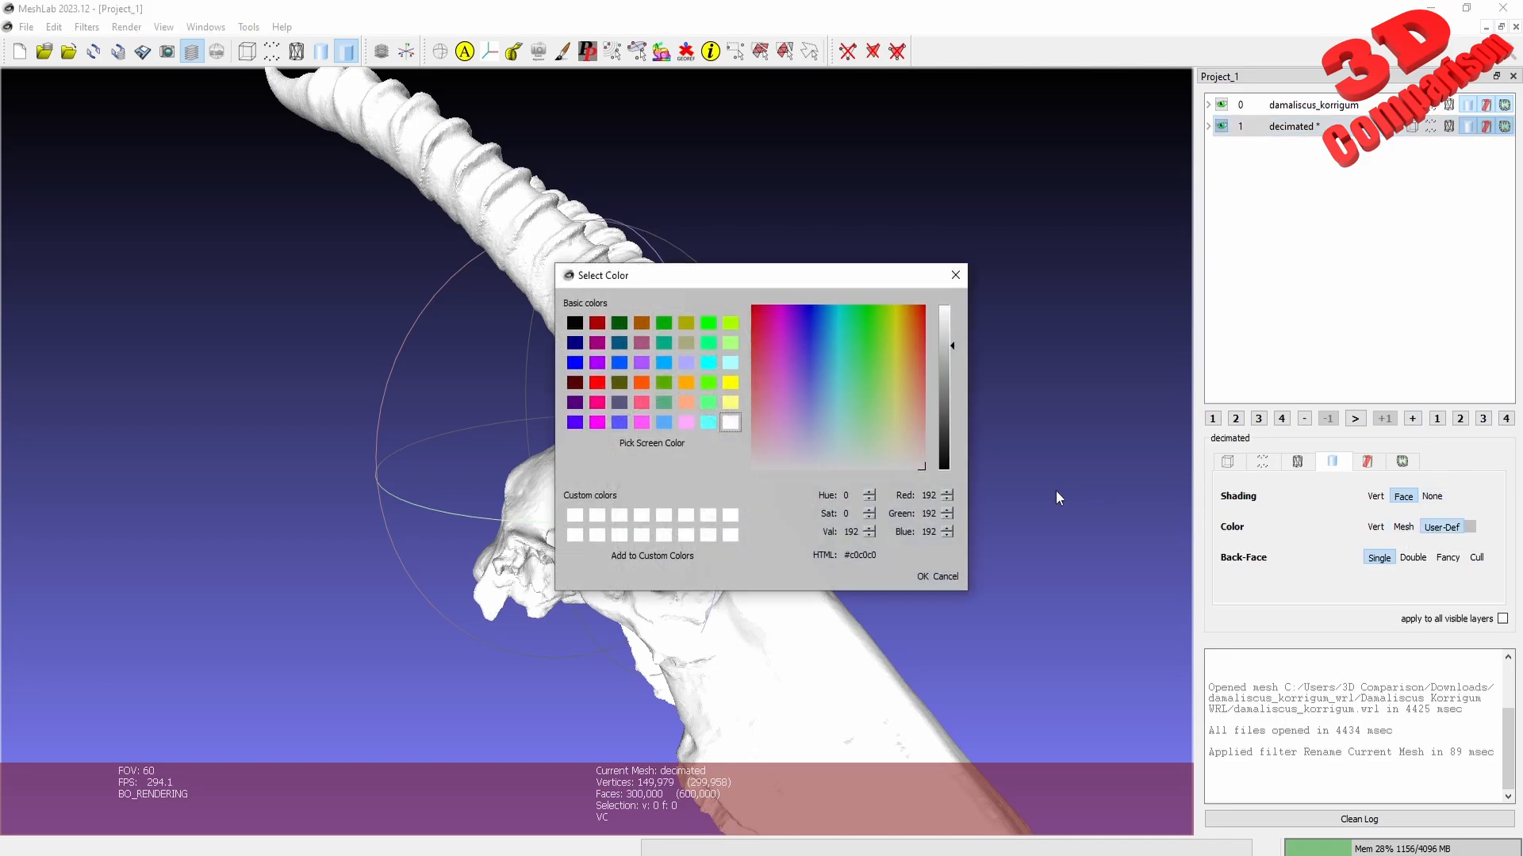
left_click(709, 384)
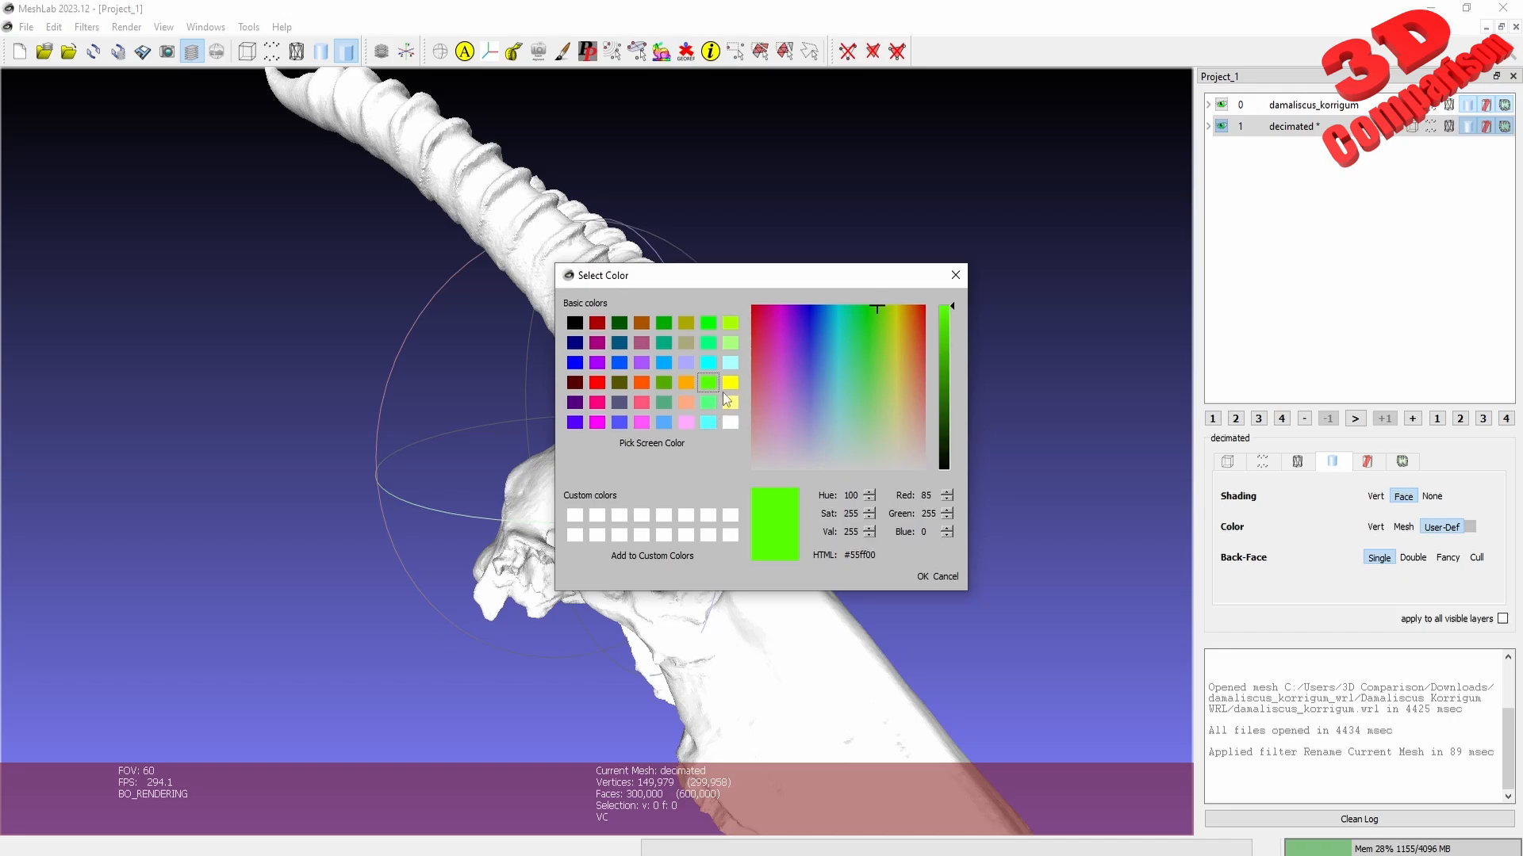
left_click(925, 576)
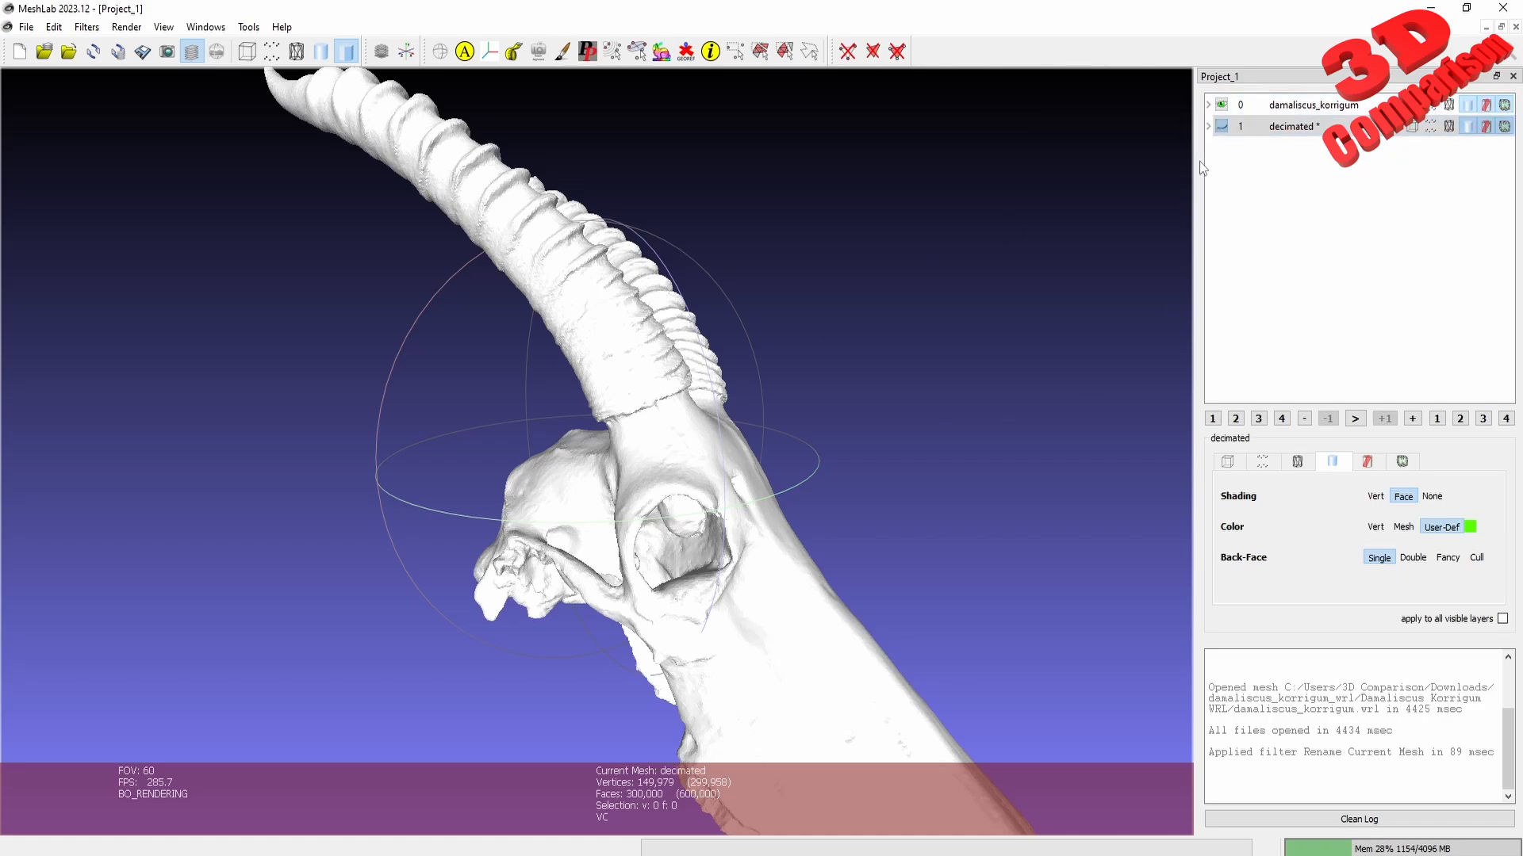
- Hide and reshow both mesh layers to check the green copy, and set the decimated layer's color to User-Def again
left_click(1221, 104)
left_click(1221, 126)
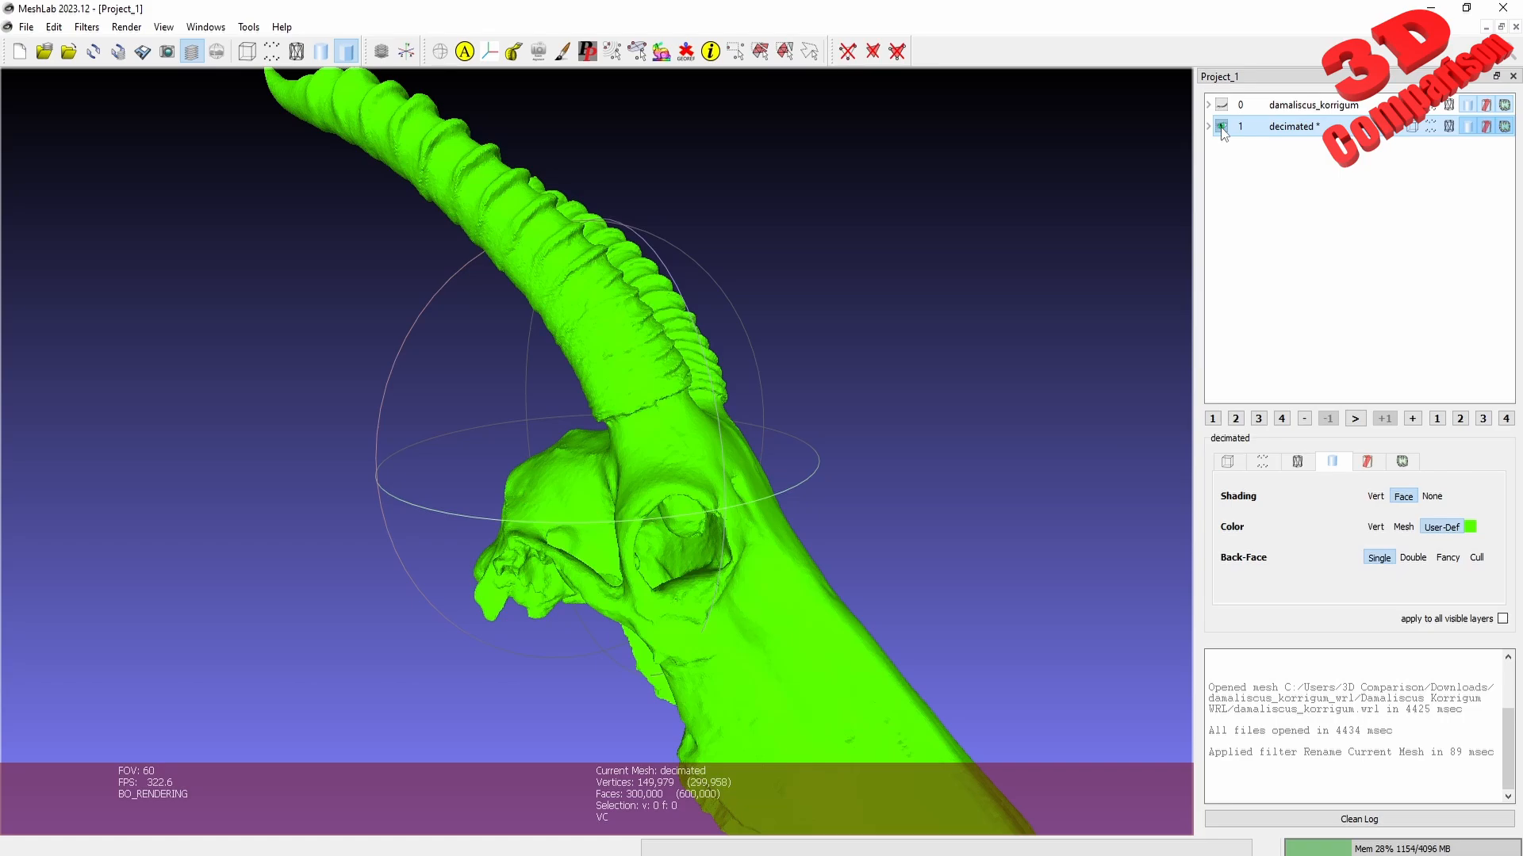
left_click(1221, 127)
left_click_drag(809, 341, 774, 354)
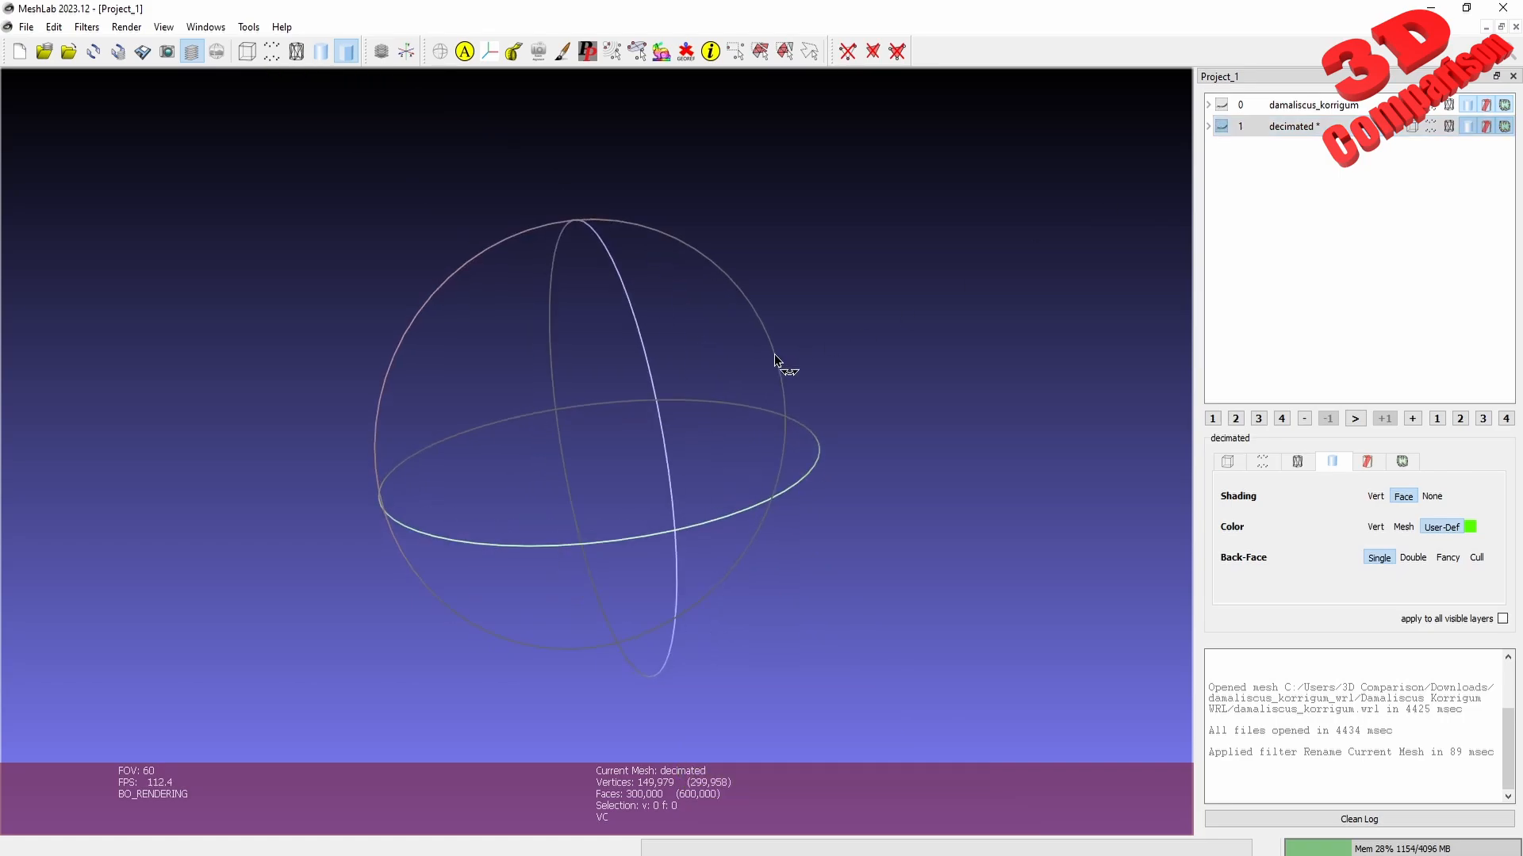
left_click(1221, 127)
left_click(1221, 104)
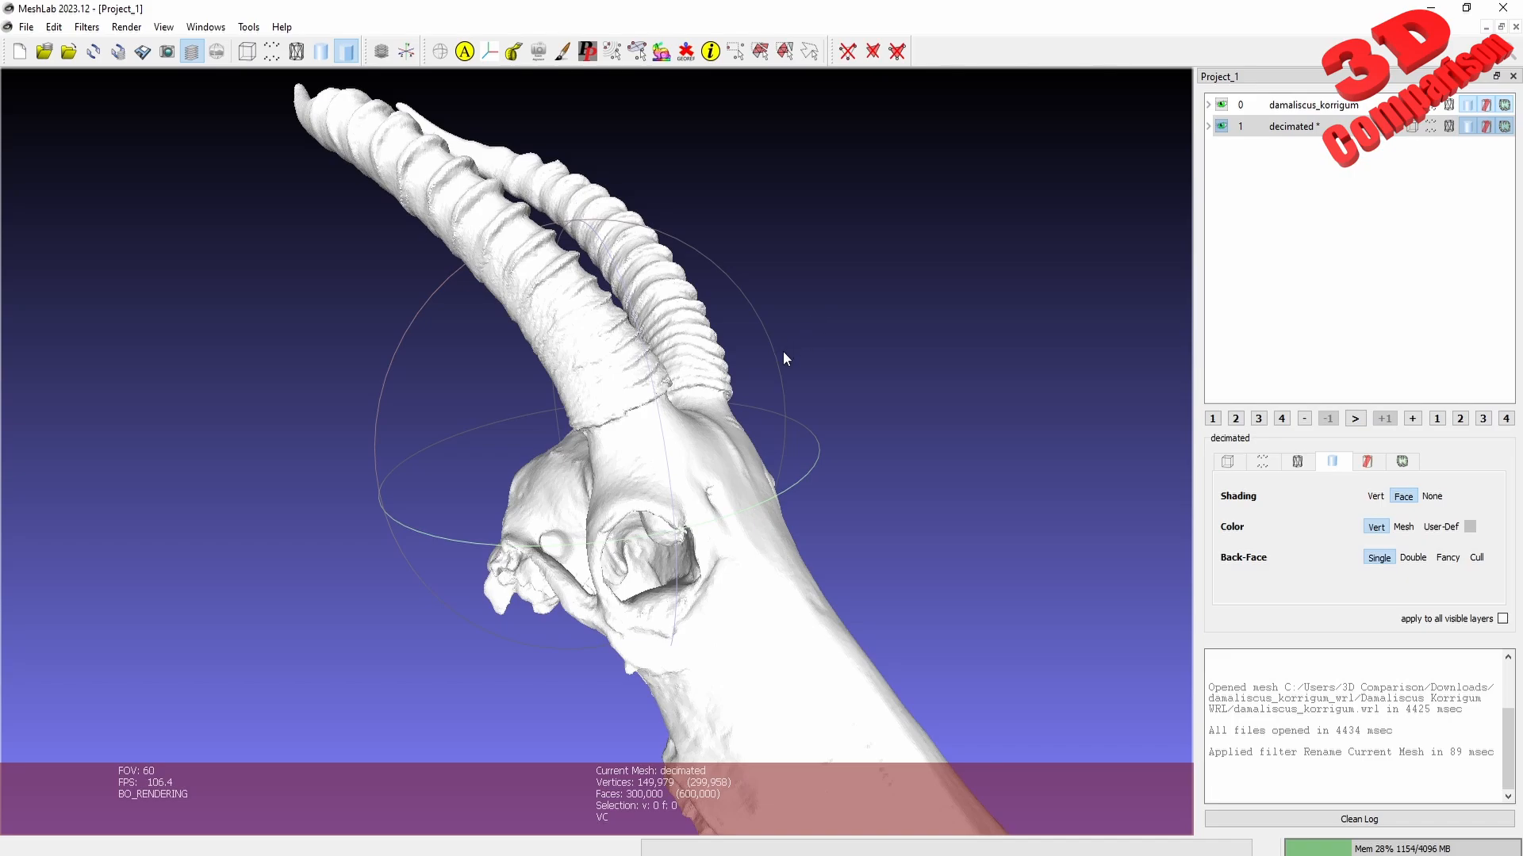
left_click(1441, 527)
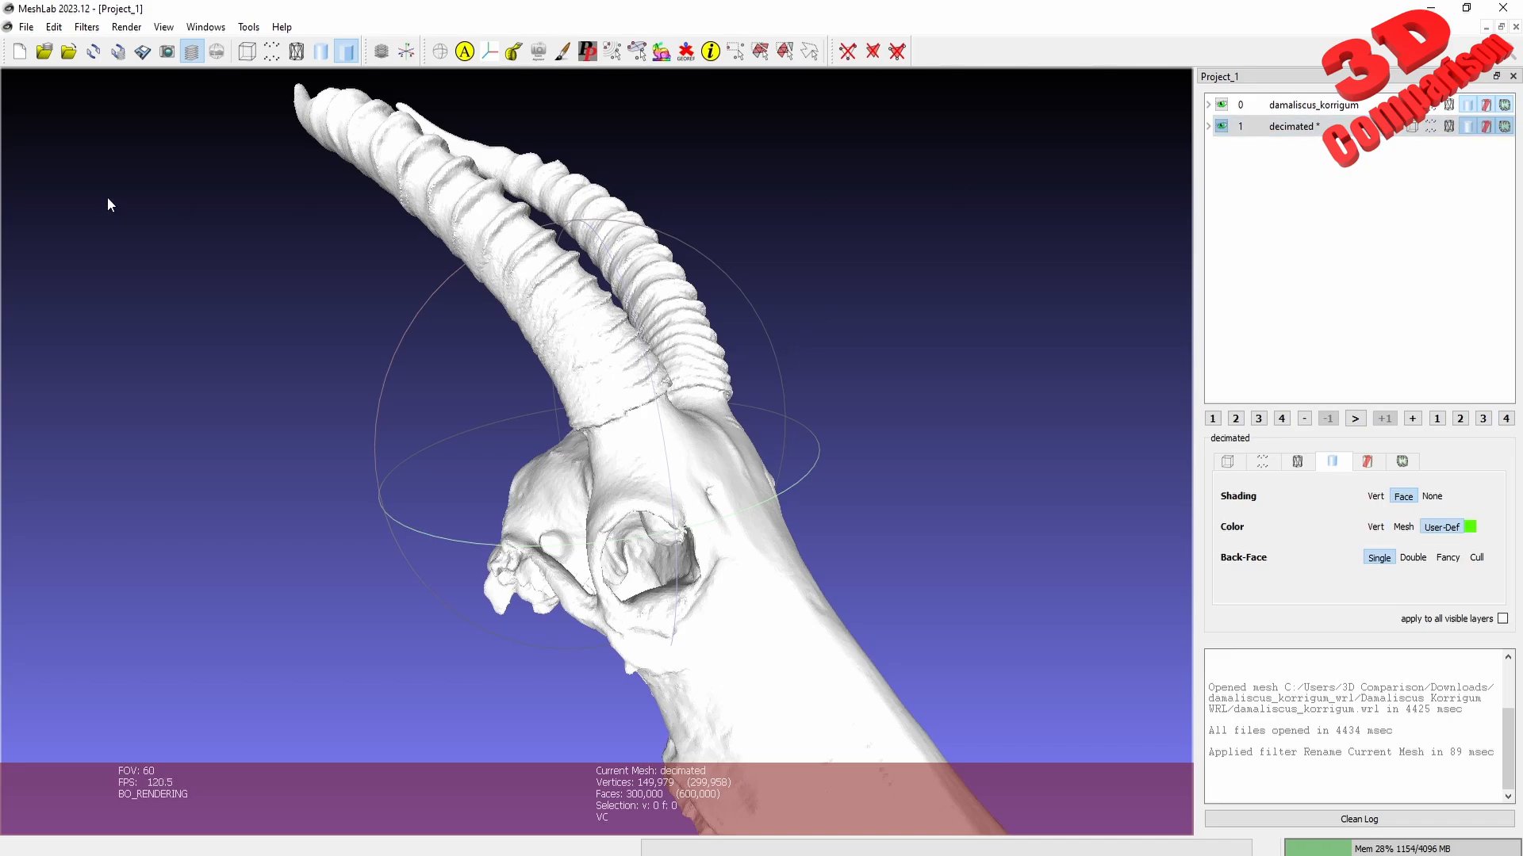
- Set up a Quadric Edge Collapse Decimation of the decimated layer with a target of 25000 faces
left_click(92, 34)
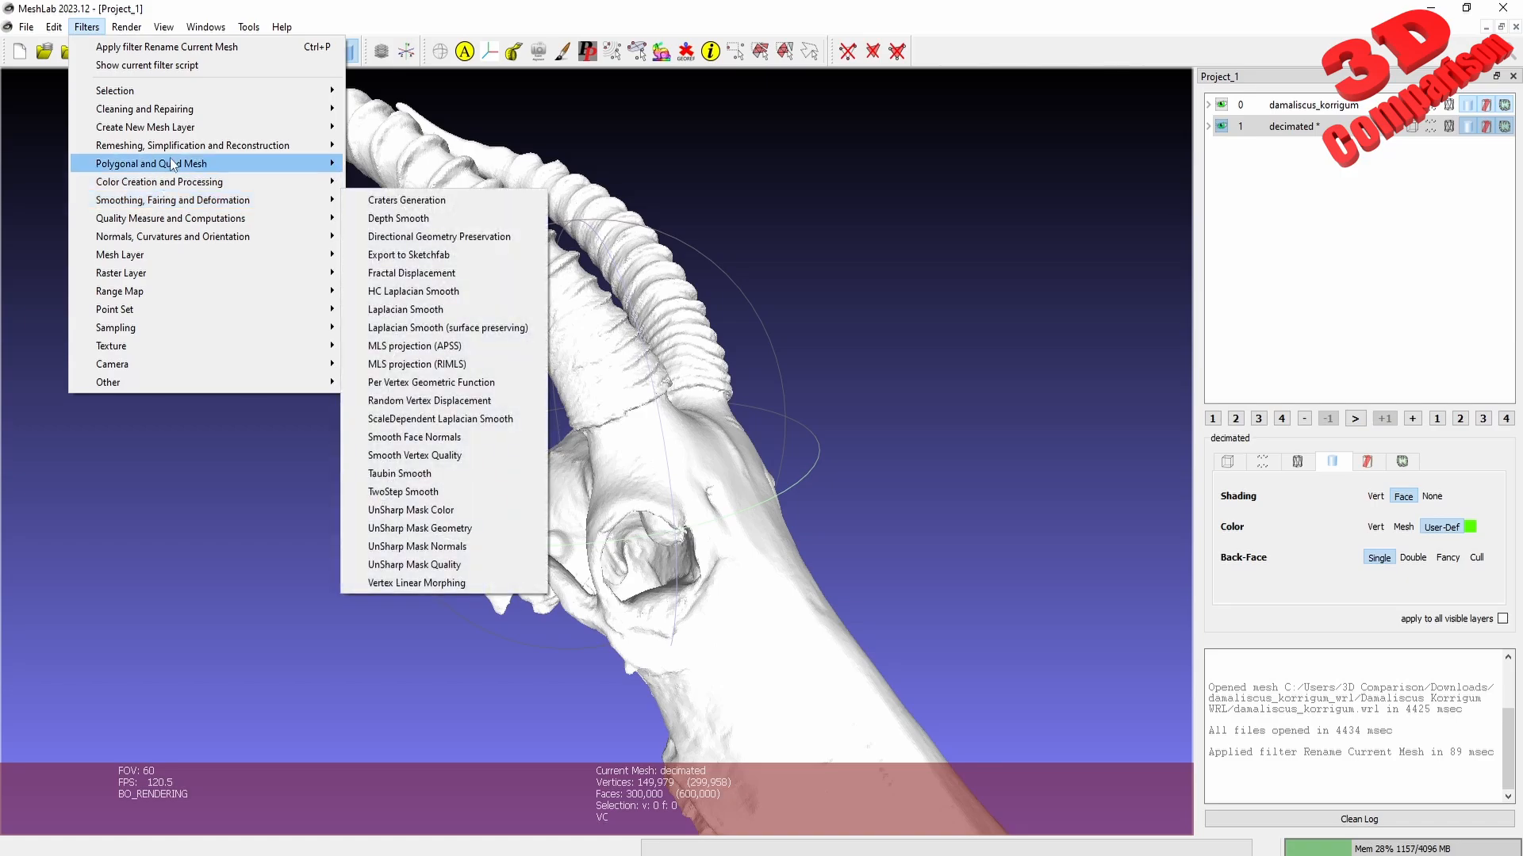
mouse_move(177, 145)
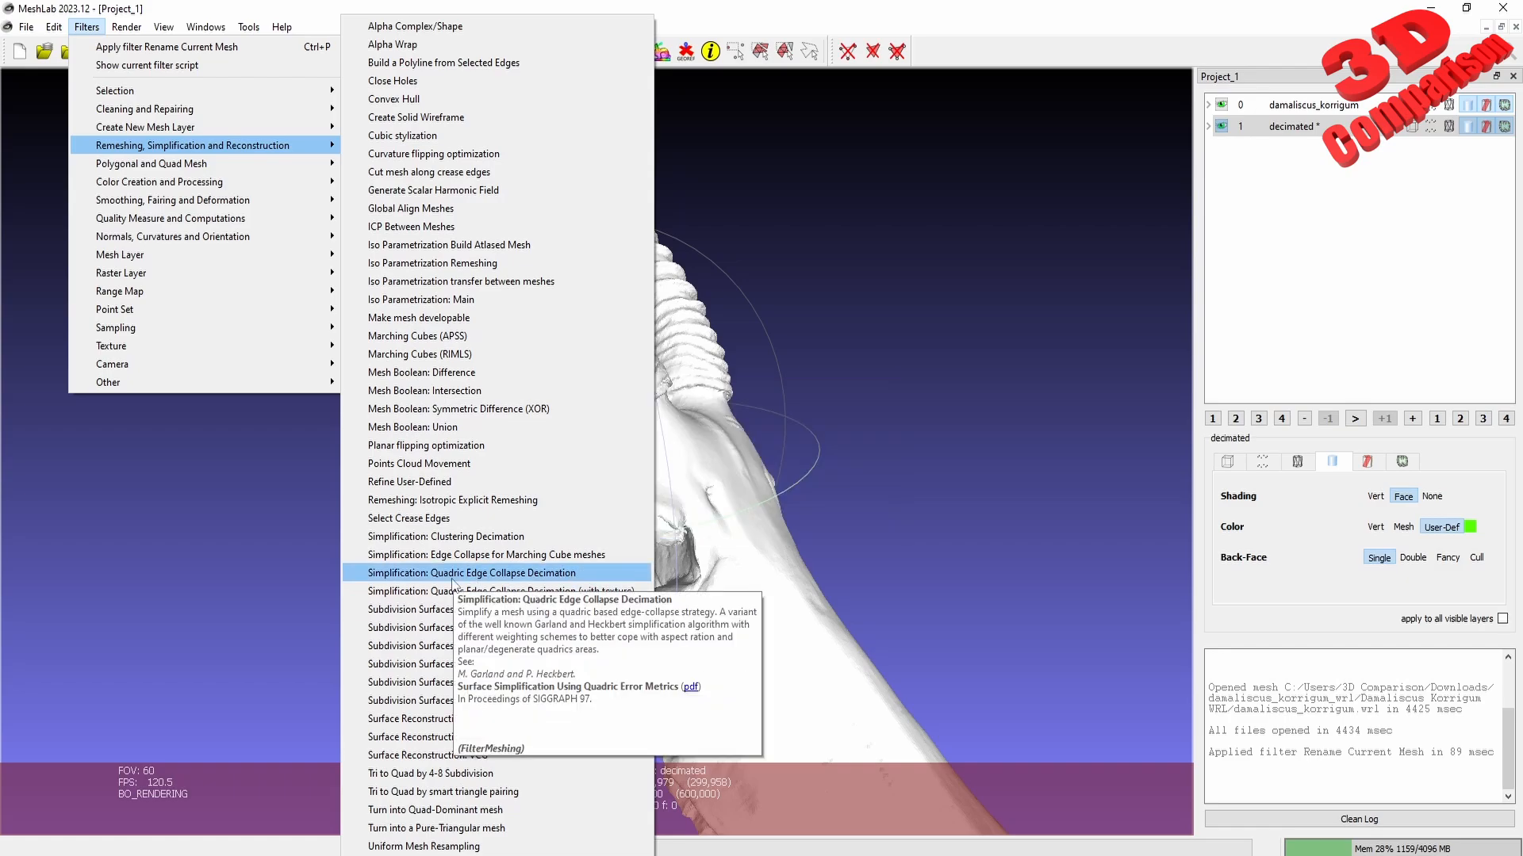
left_click(546, 572)
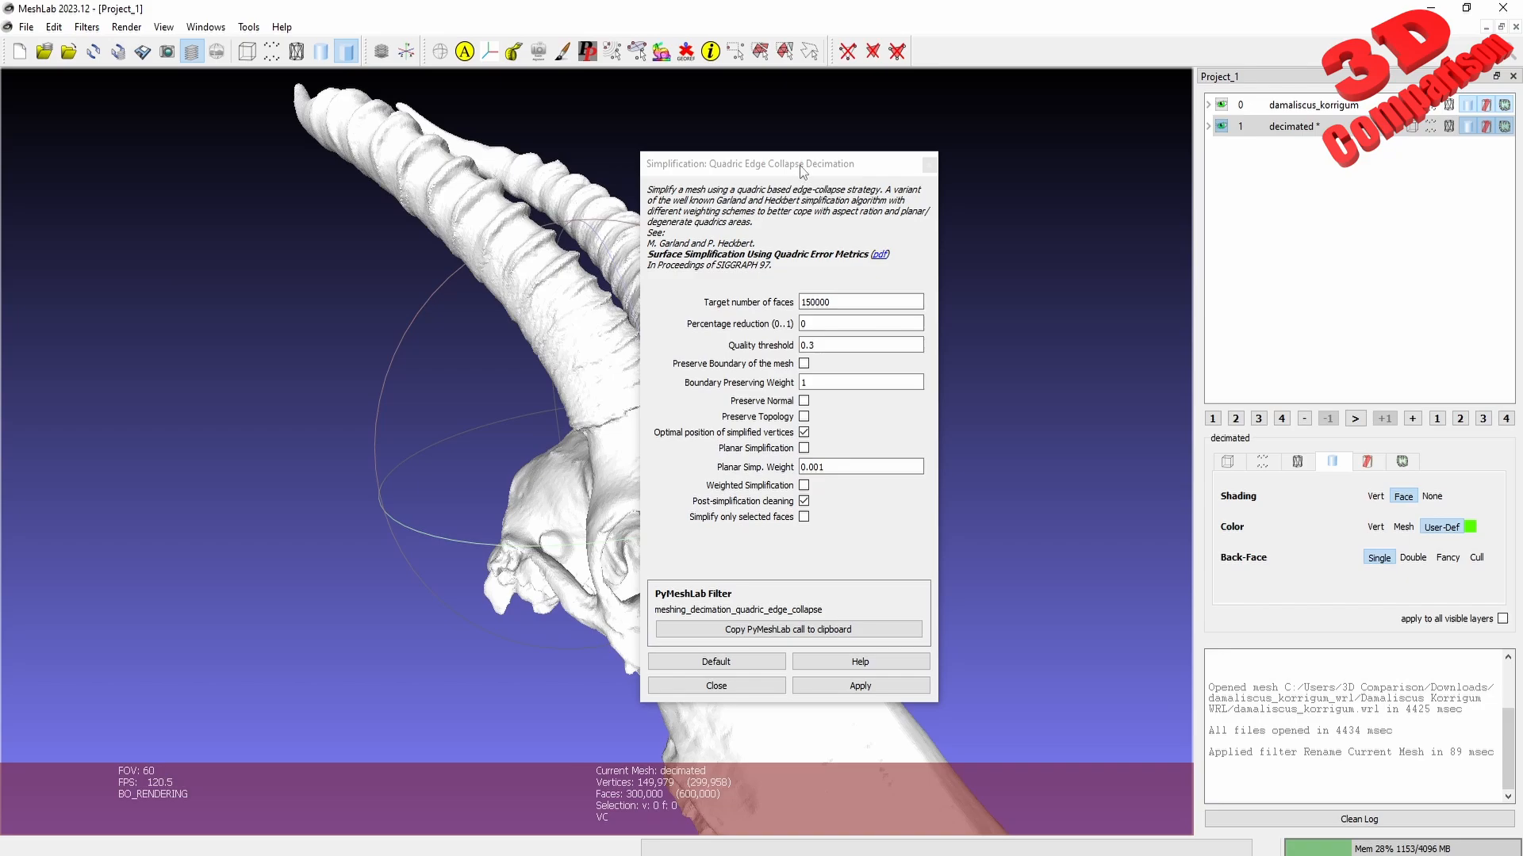
left_click_drag(803, 165, 977, 178)
double_click(1031, 314)
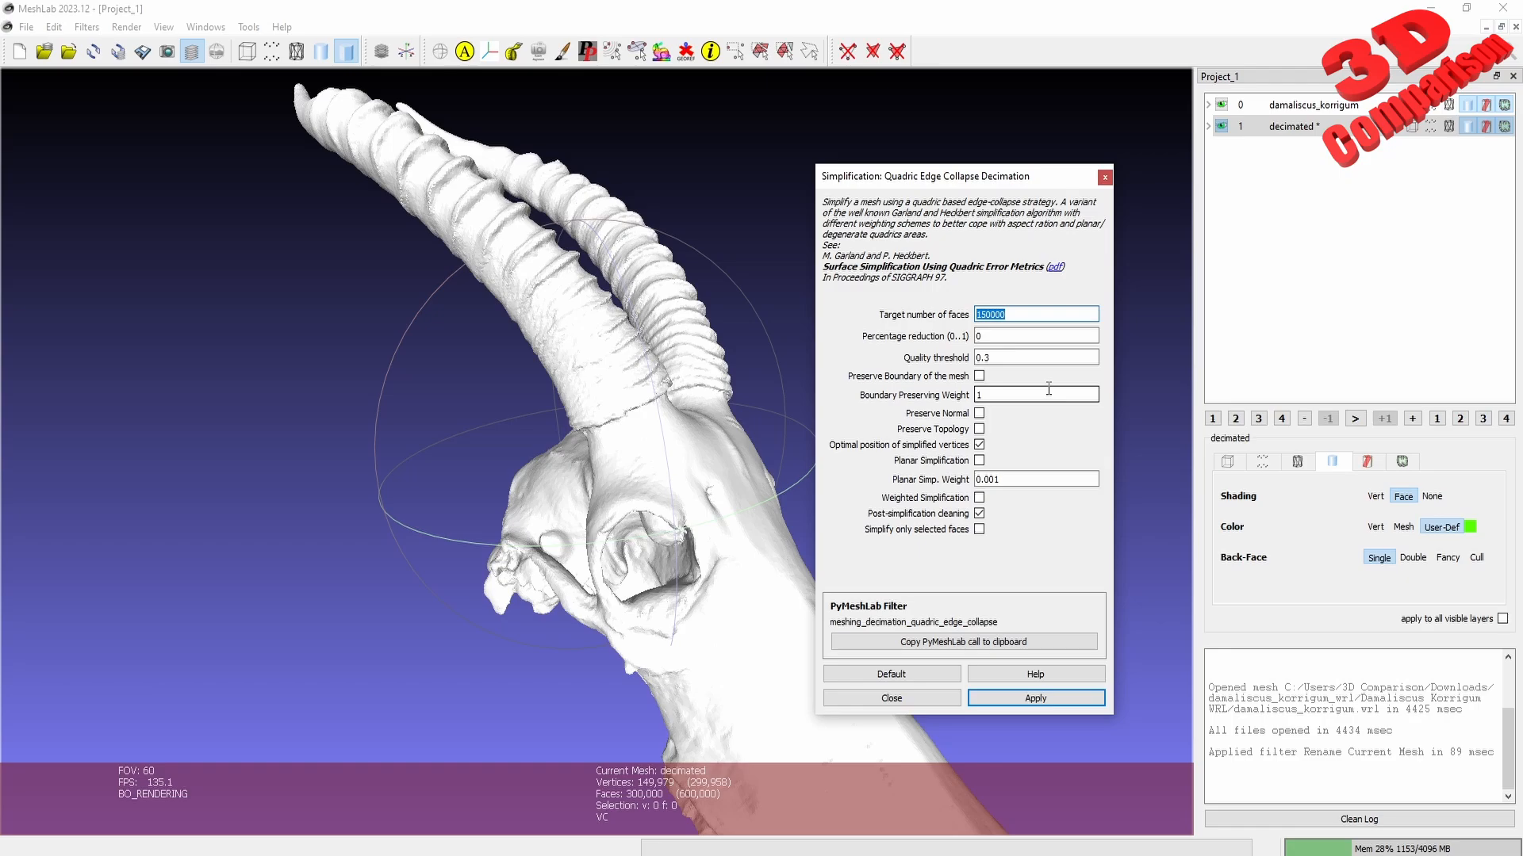
type("25000")
- Enable preservation of the mesh boundary, topology and normals, and apply the decimation
left_click(980, 376)
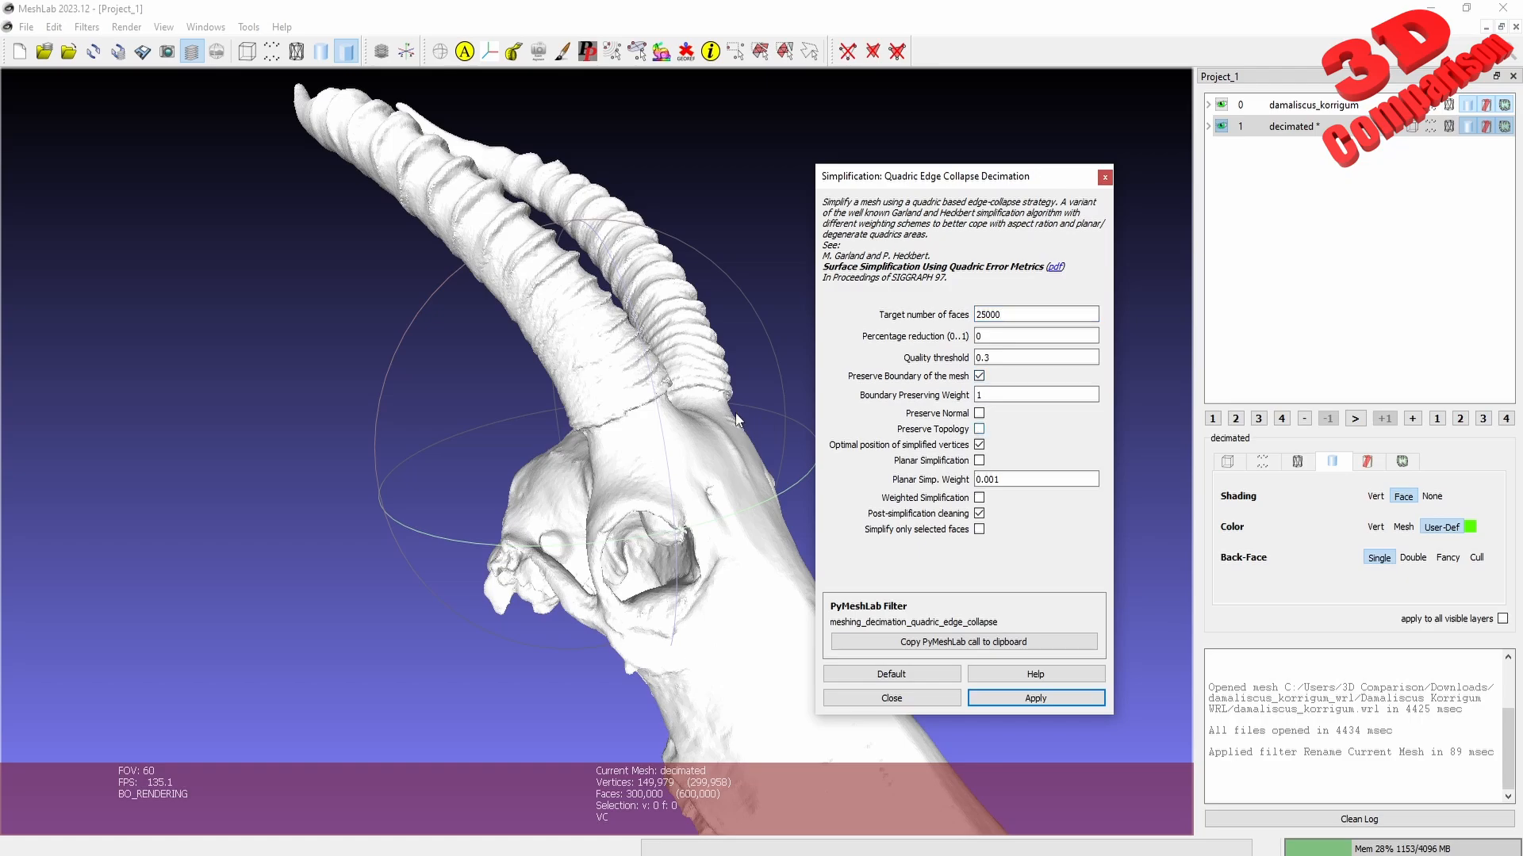
scroll(684, 389, "down", 4)
scroll(683, 389, "up", 6)
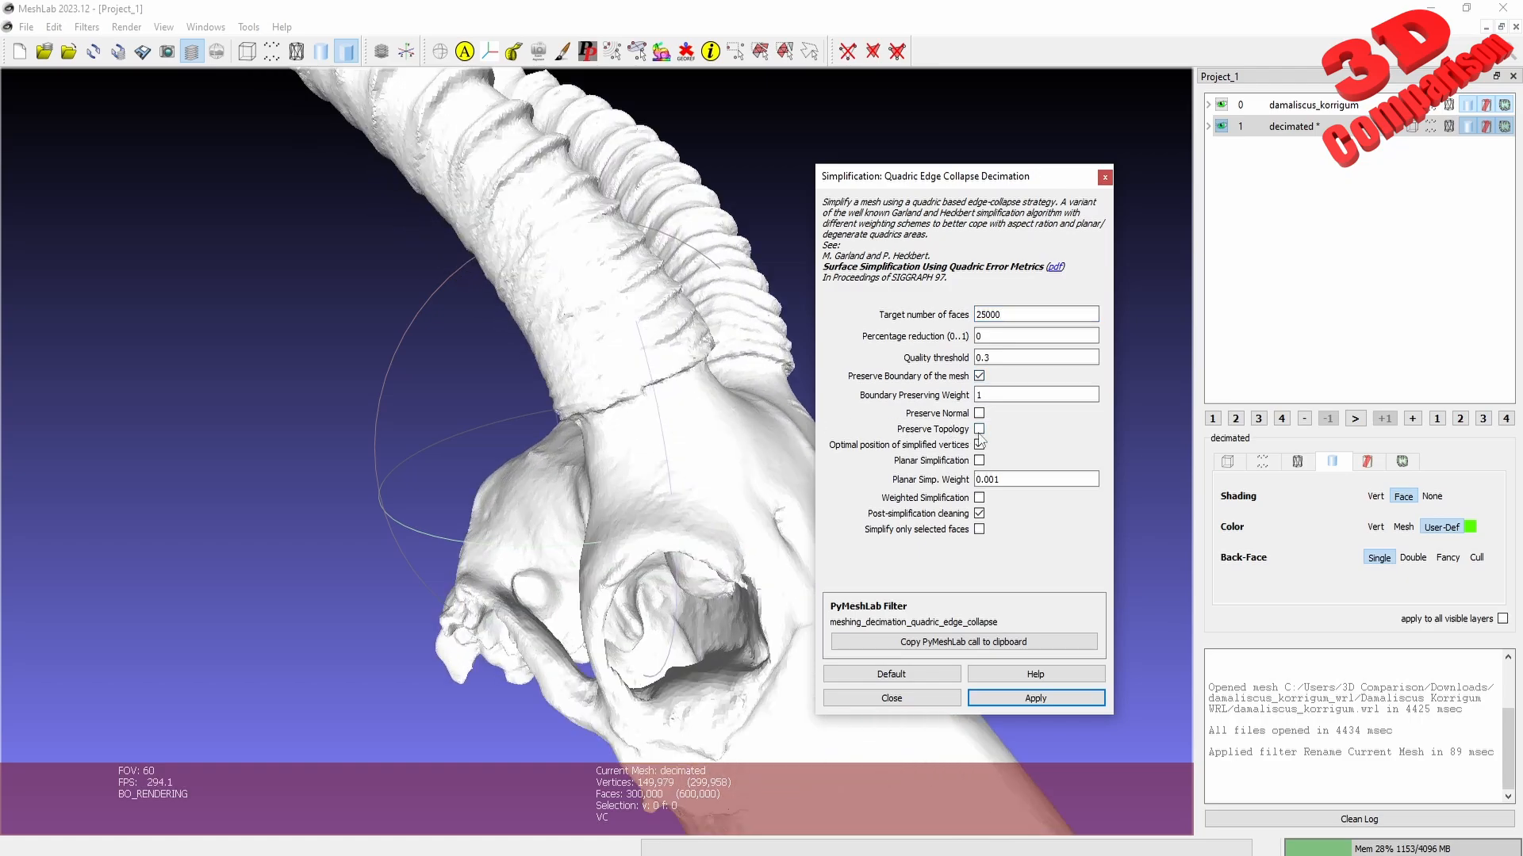
left_click_drag(737, 371, 702, 367)
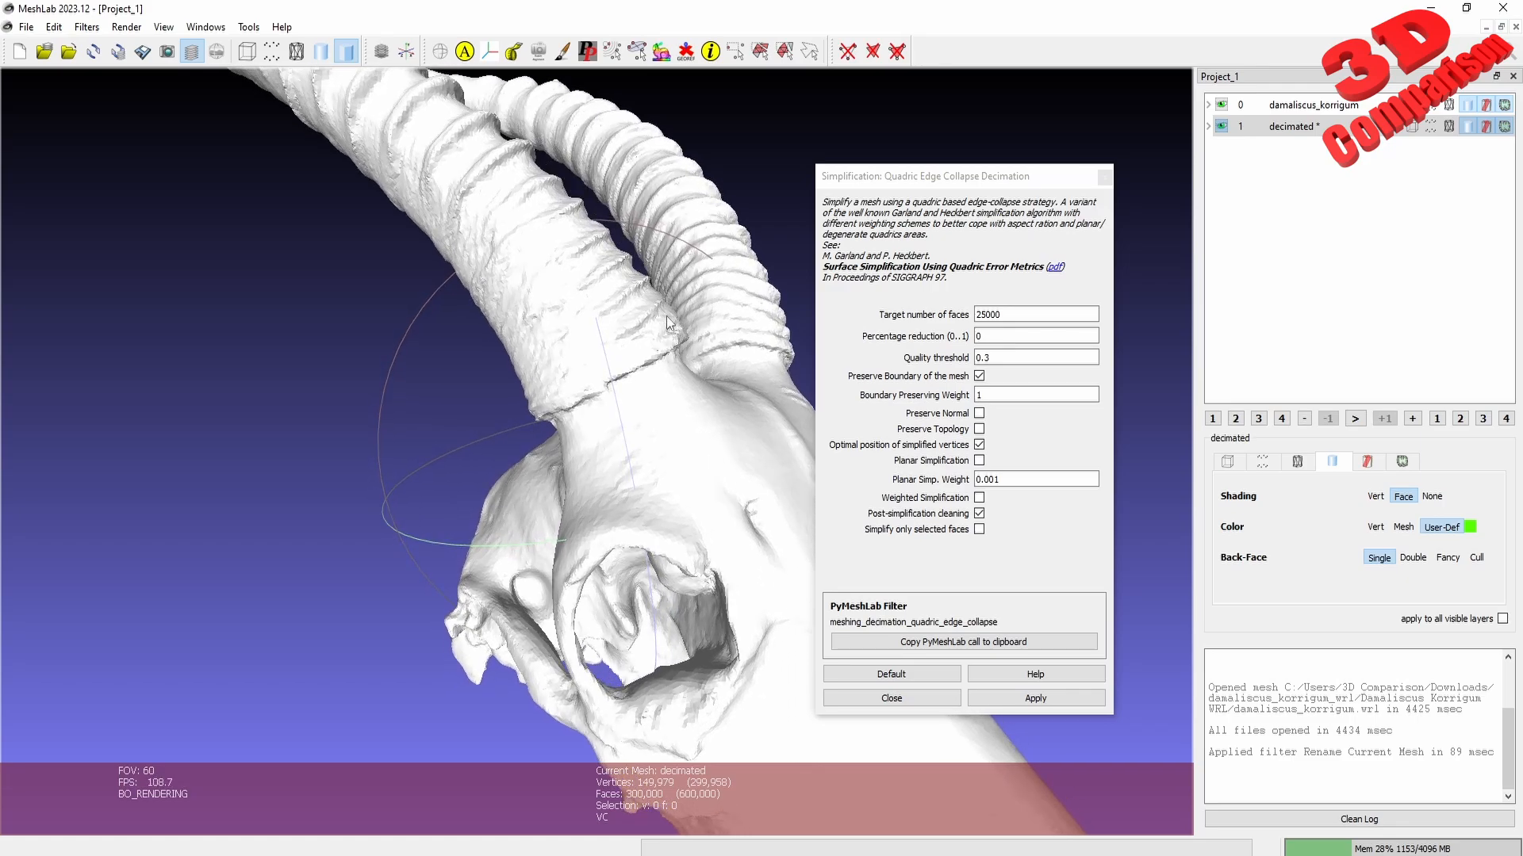
left_click(980, 430)
left_click(979, 413)
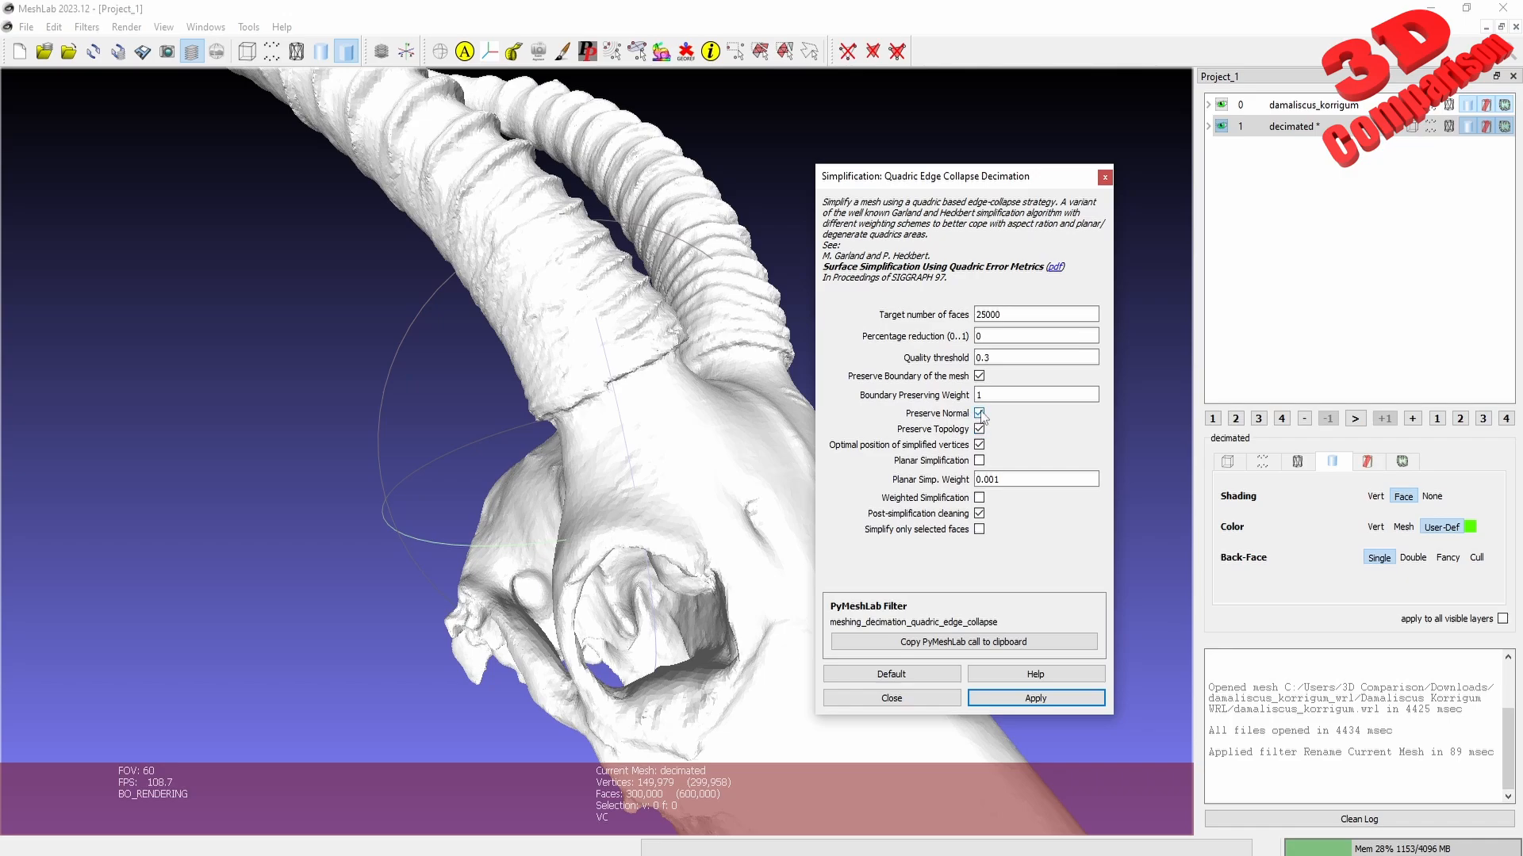
left_click(1005, 698)
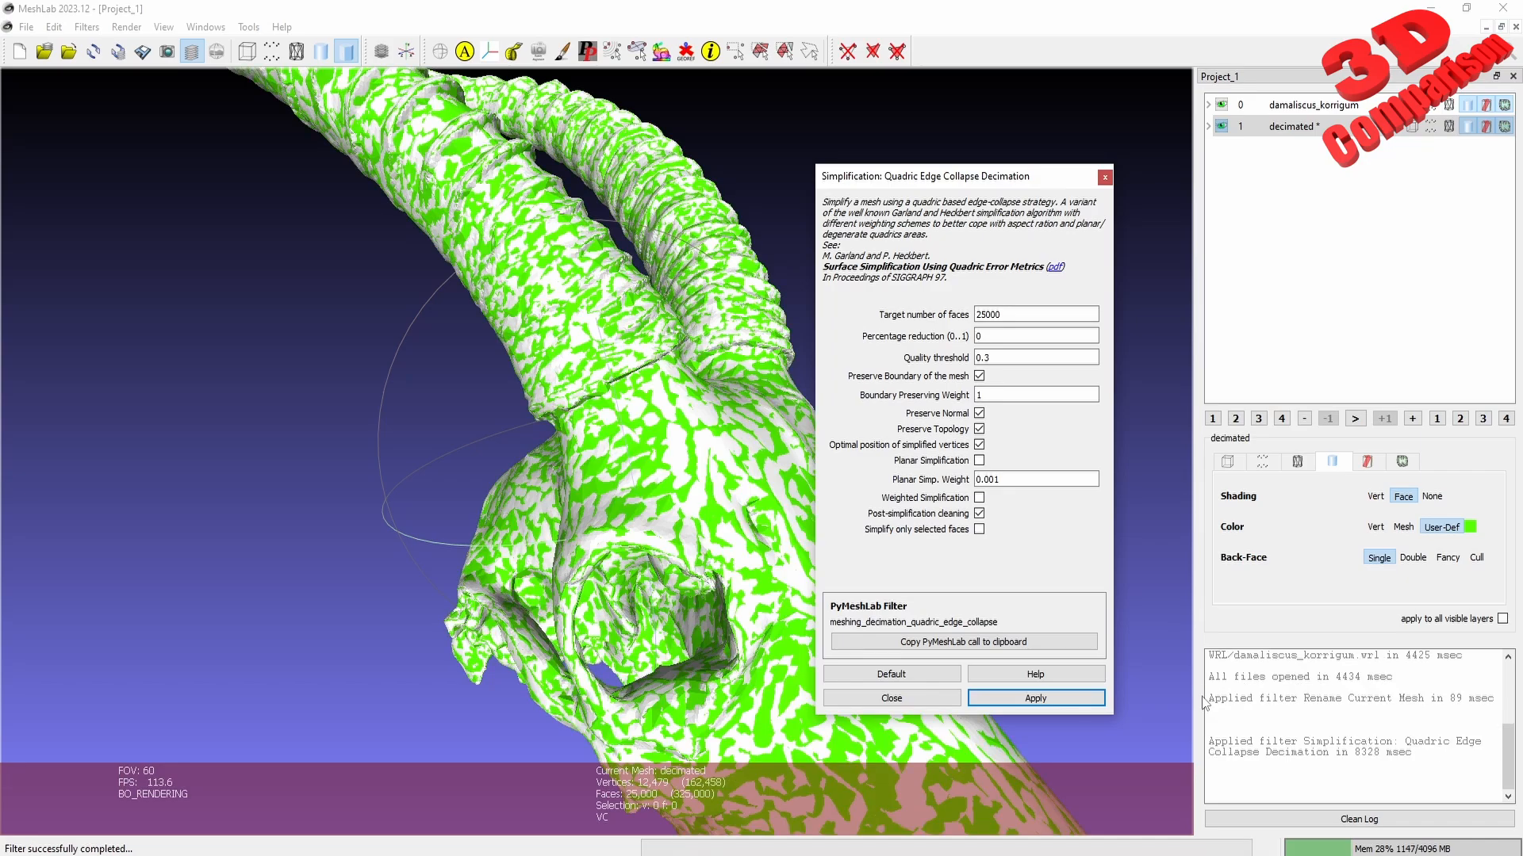
left_click(912, 699)
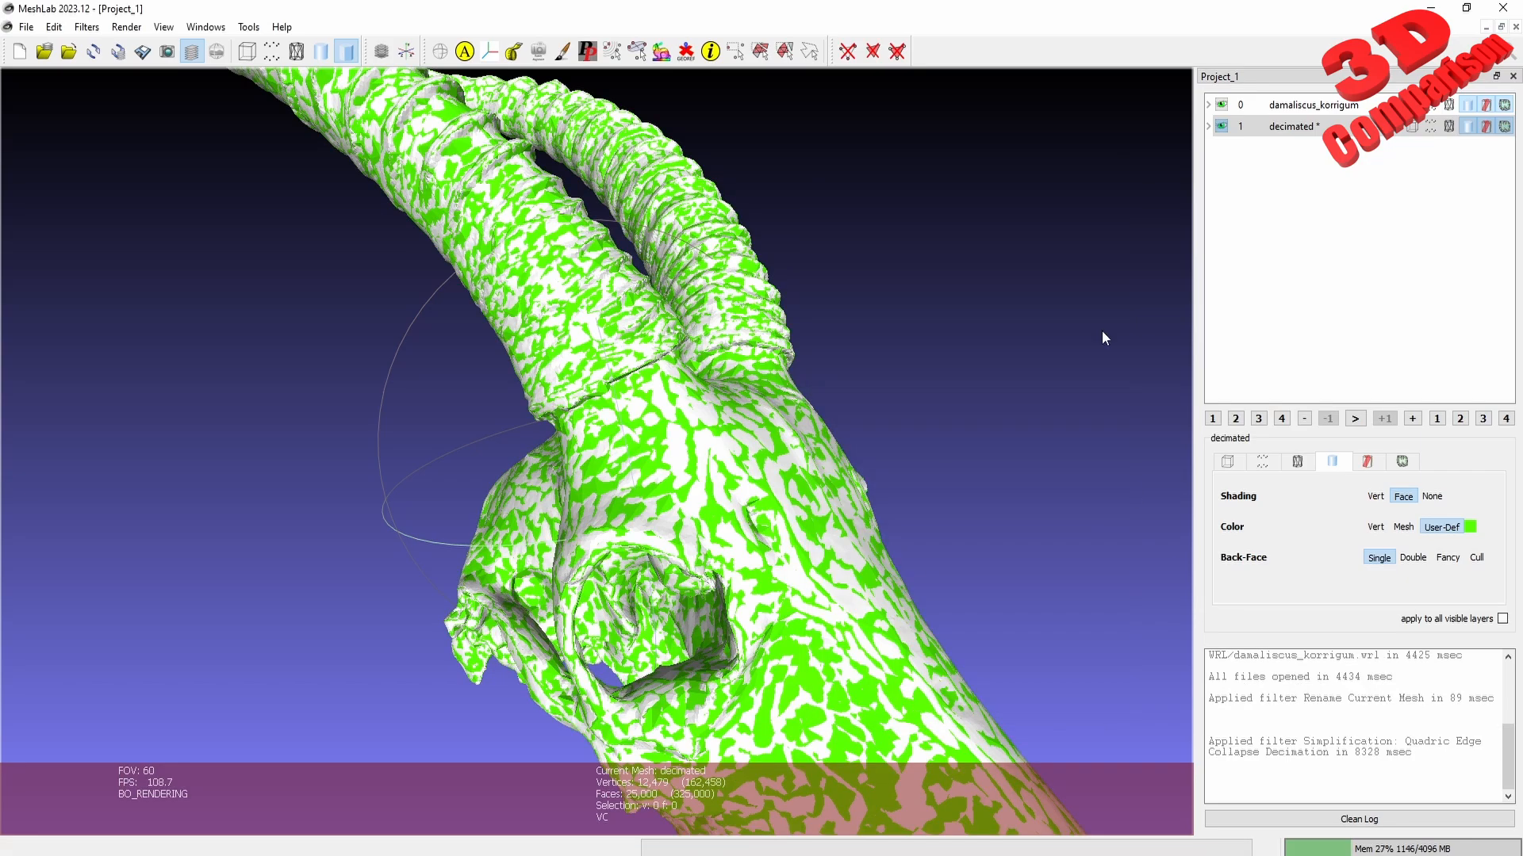
- Show the original and decimated meshes one at a time to compare the horns and skull surface
left_click(1222, 128)
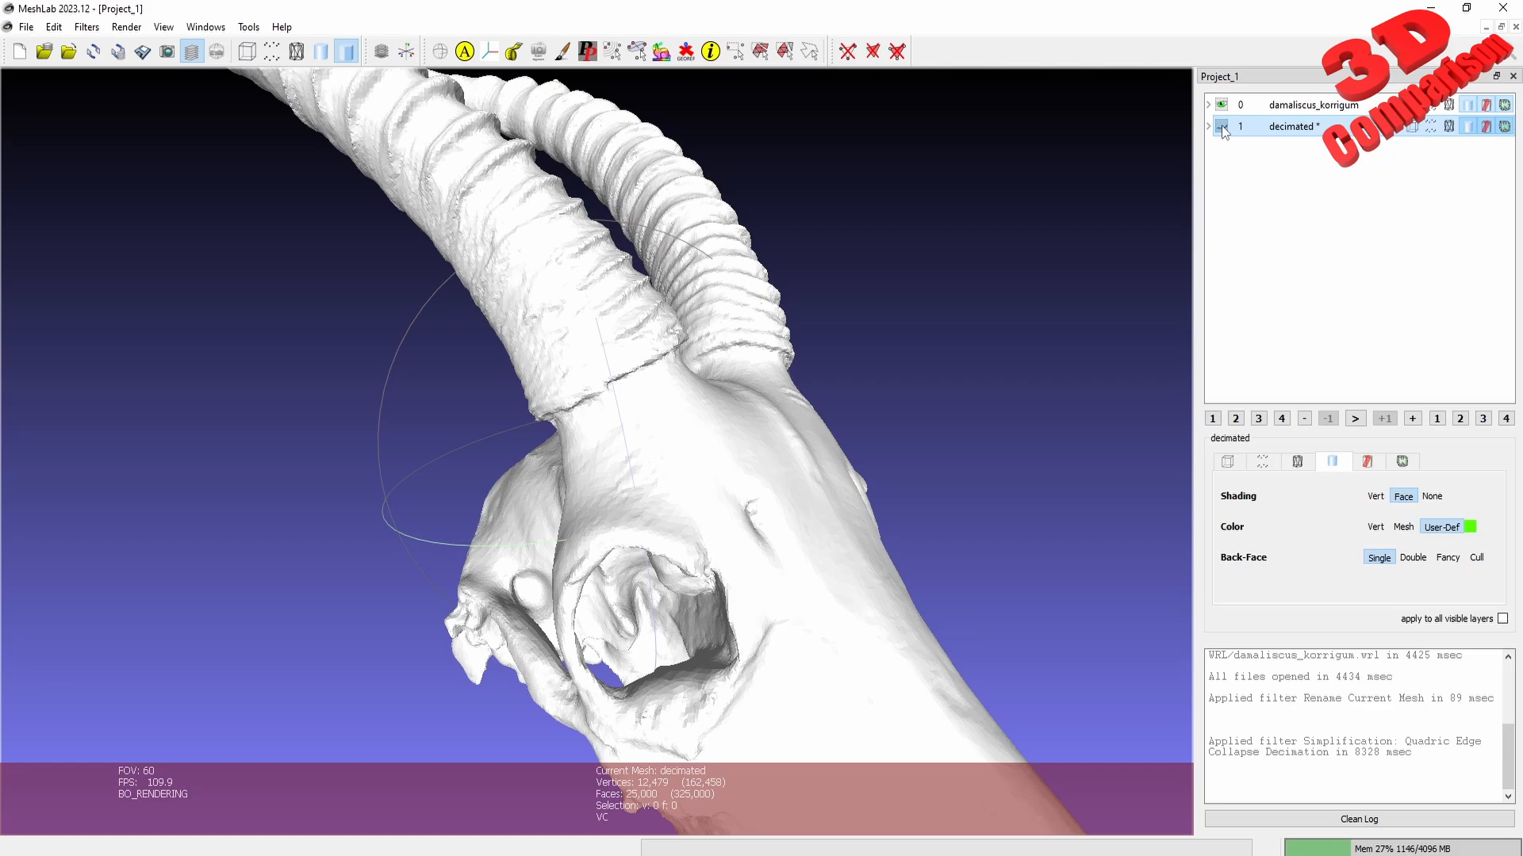
left_click_drag(835, 350, 730, 511)
scroll(787, 493, "down", 5)
scroll(788, 496, "up", 3)
scroll(787, 497, "down", 3)
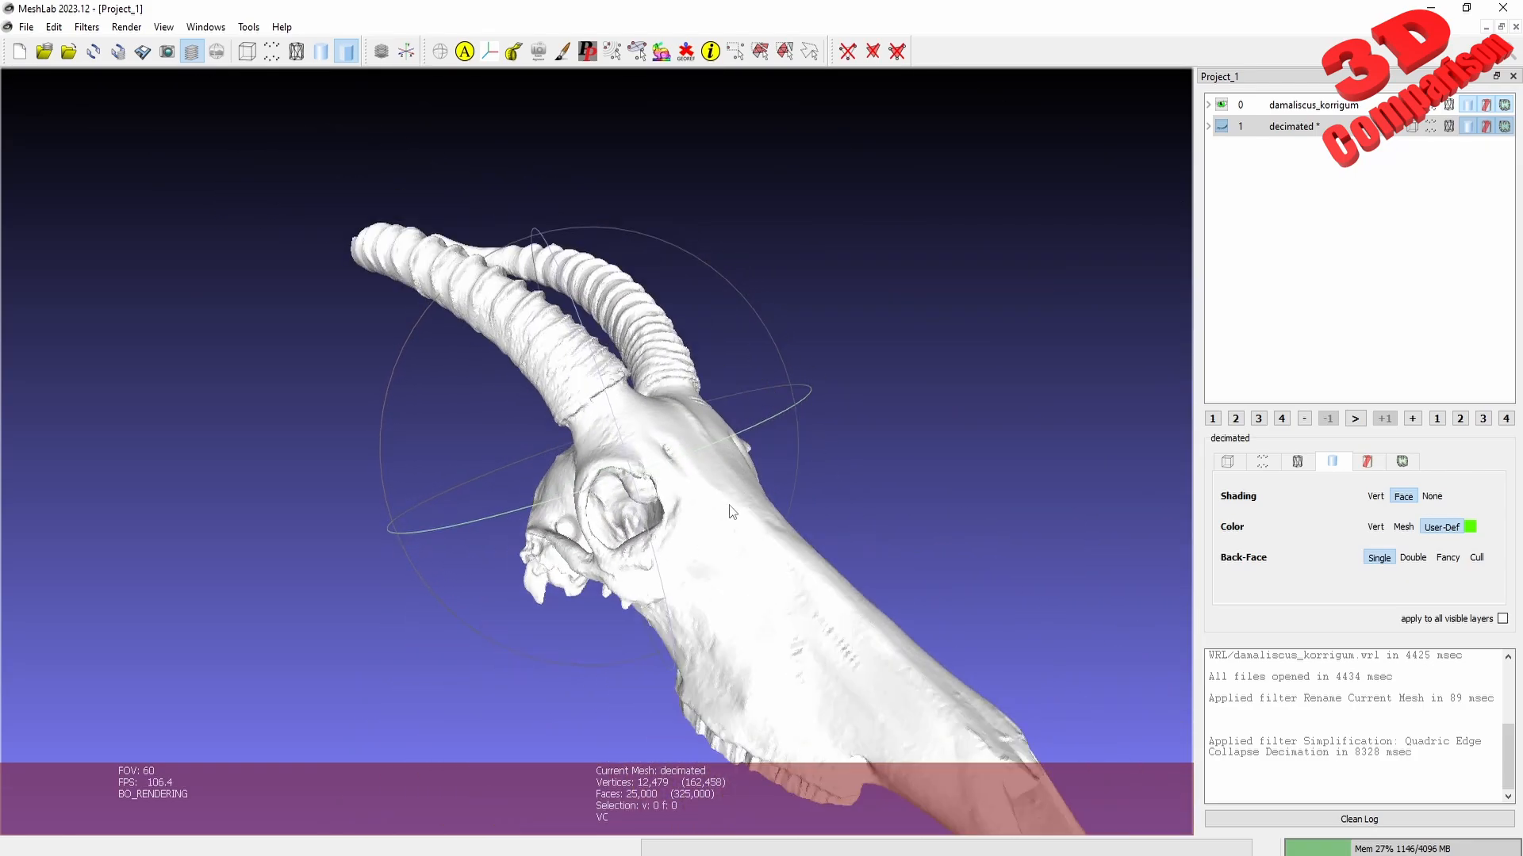
scroll(731, 512, "up", 4)
left_click(1221, 104)
left_click(1221, 126)
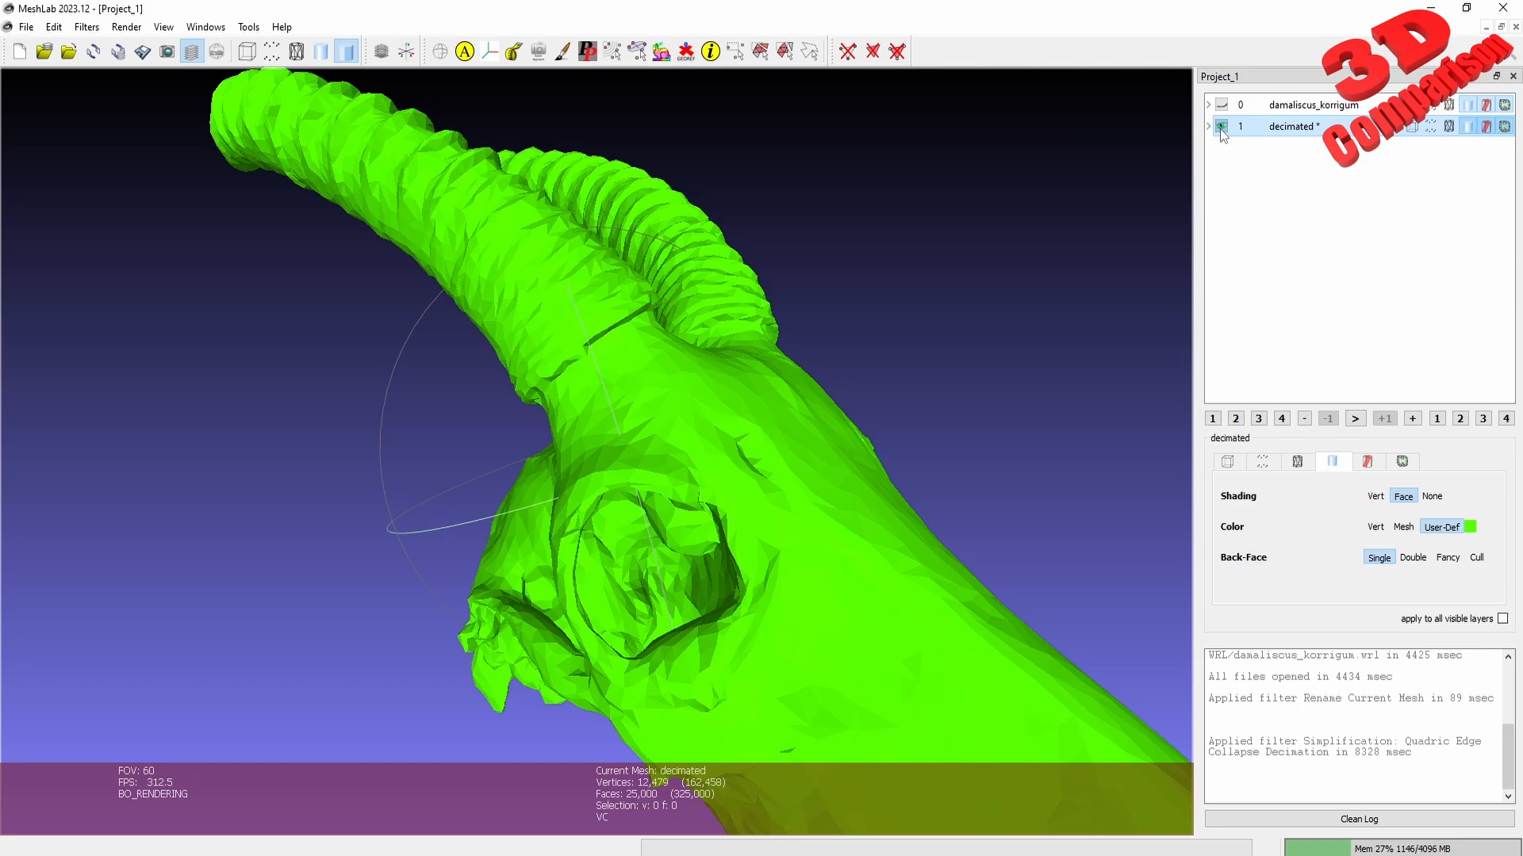
left_click_drag(737, 317, 721, 392)
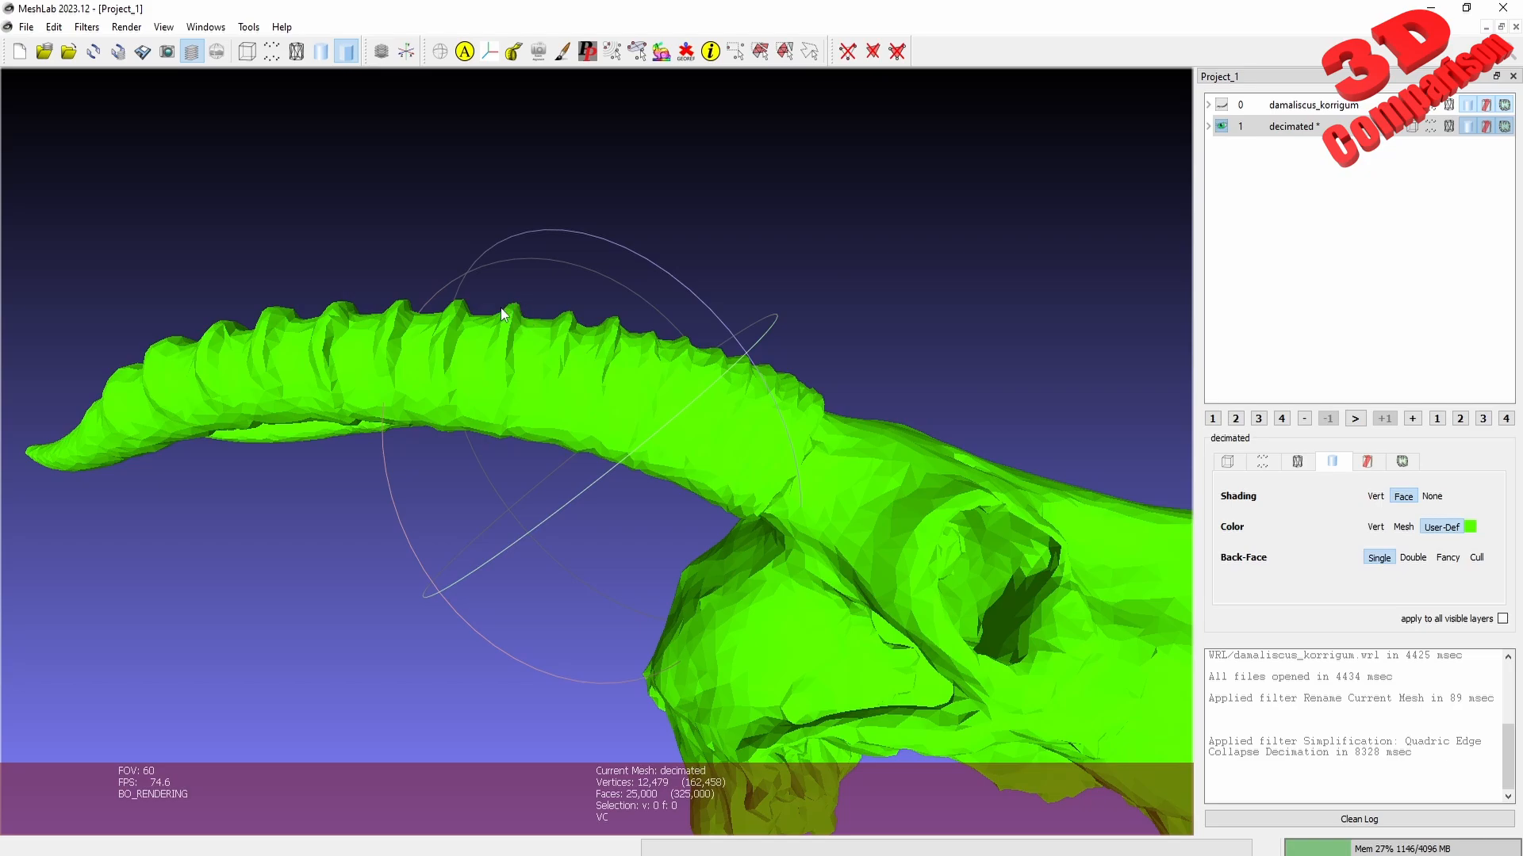
- Overlay the original on the decimated mesh and examine the horn ridges up close
left_click(1222, 114)
left_click_drag(806, 345, 824, 450)
scroll(616, 369, "up", 1)
scroll(616, 368, "down", 4)
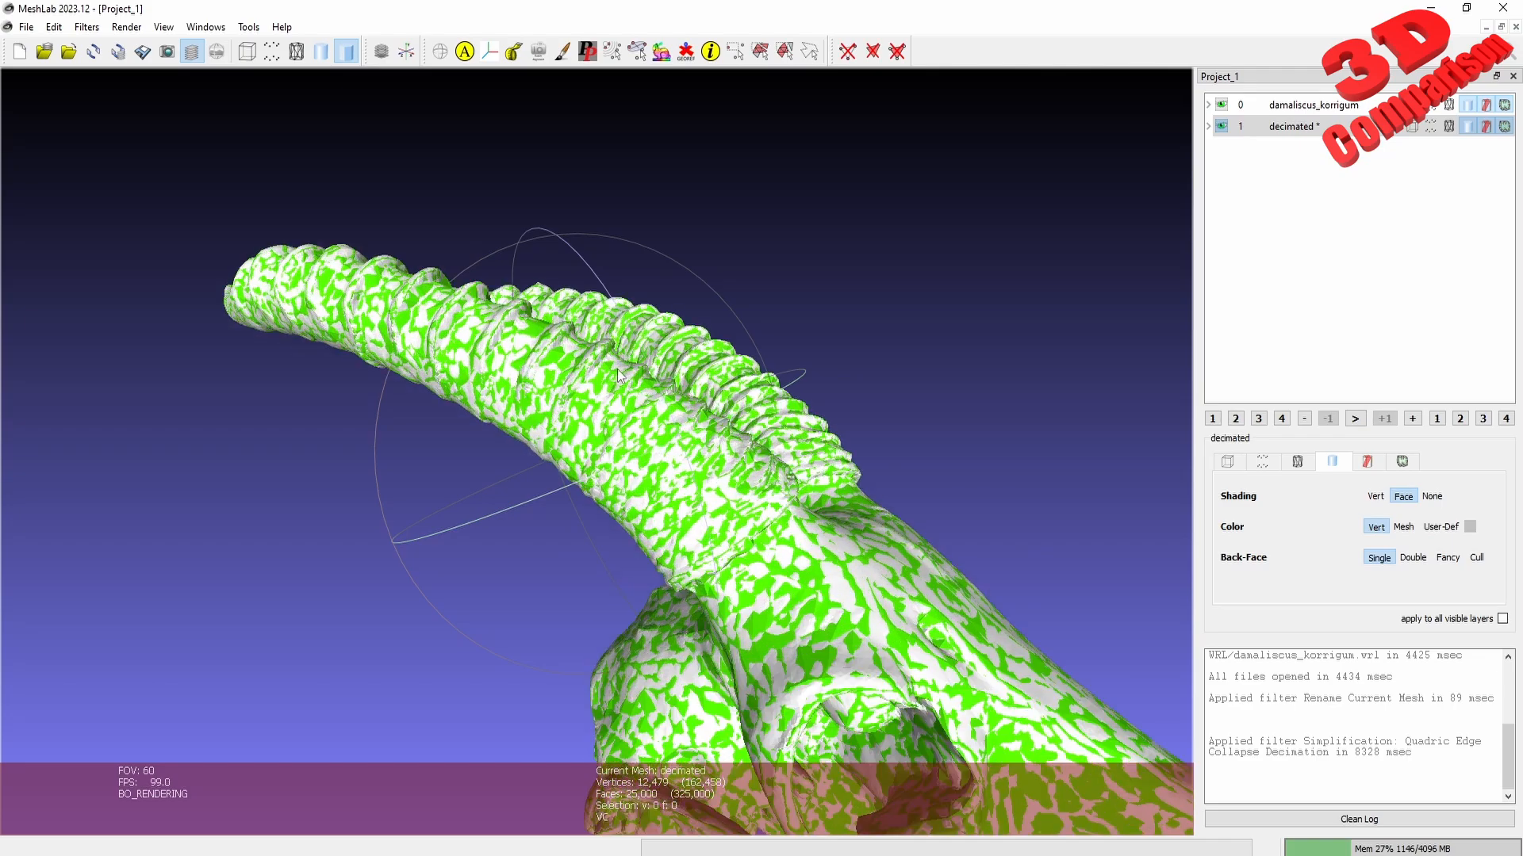
left_click_drag(616, 369, 705, 386)
scroll(622, 349, "down", 5)
left_click_drag(759, 284, 718, 292)
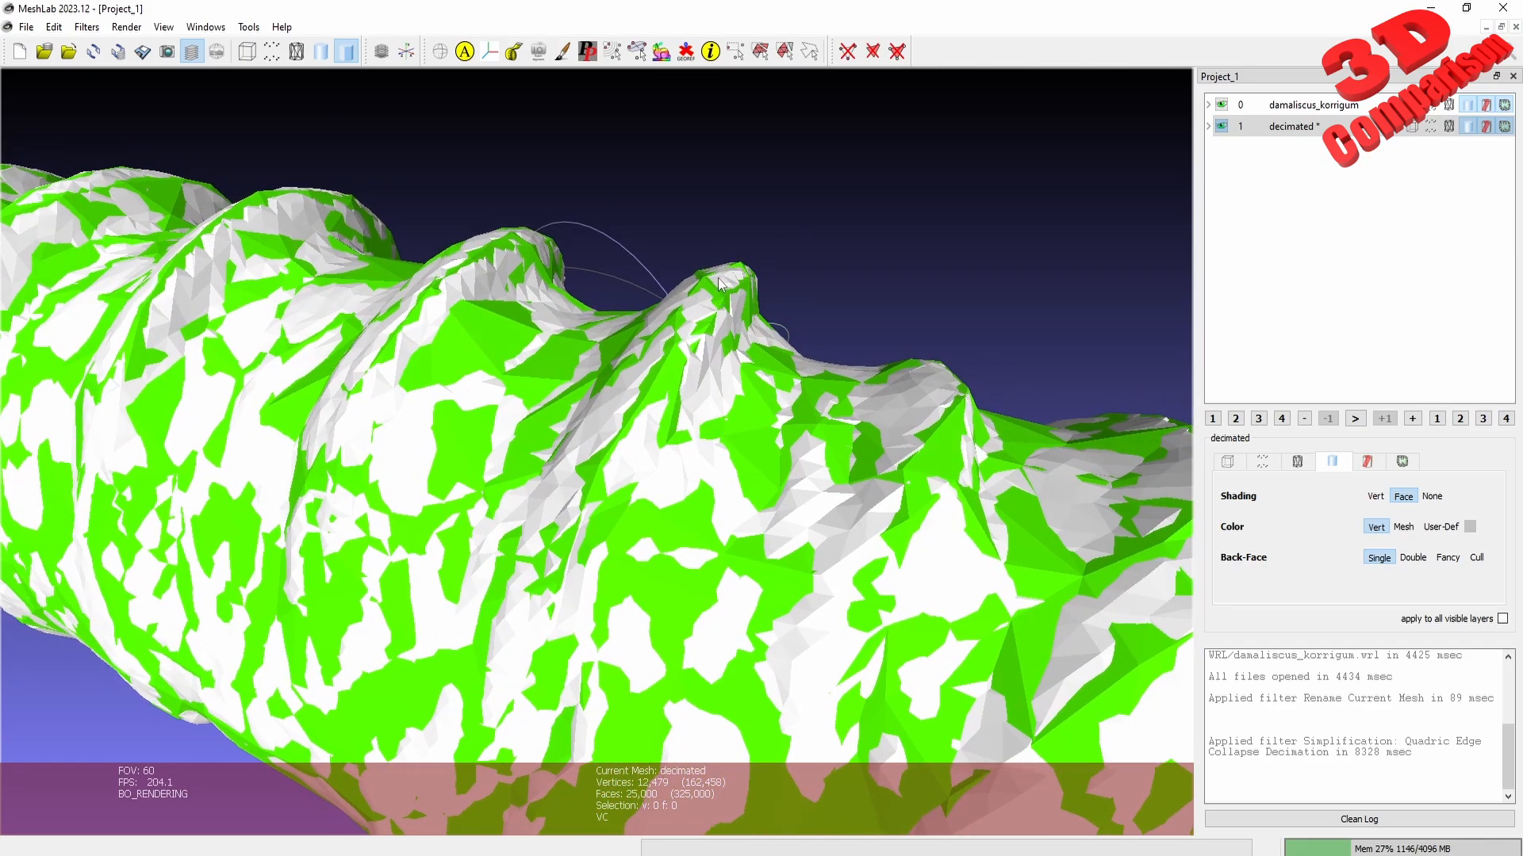
- Hide and reshow both layers at the horn ridges, and examine the overlaid meshes over the whole skull
left_click(1221, 104)
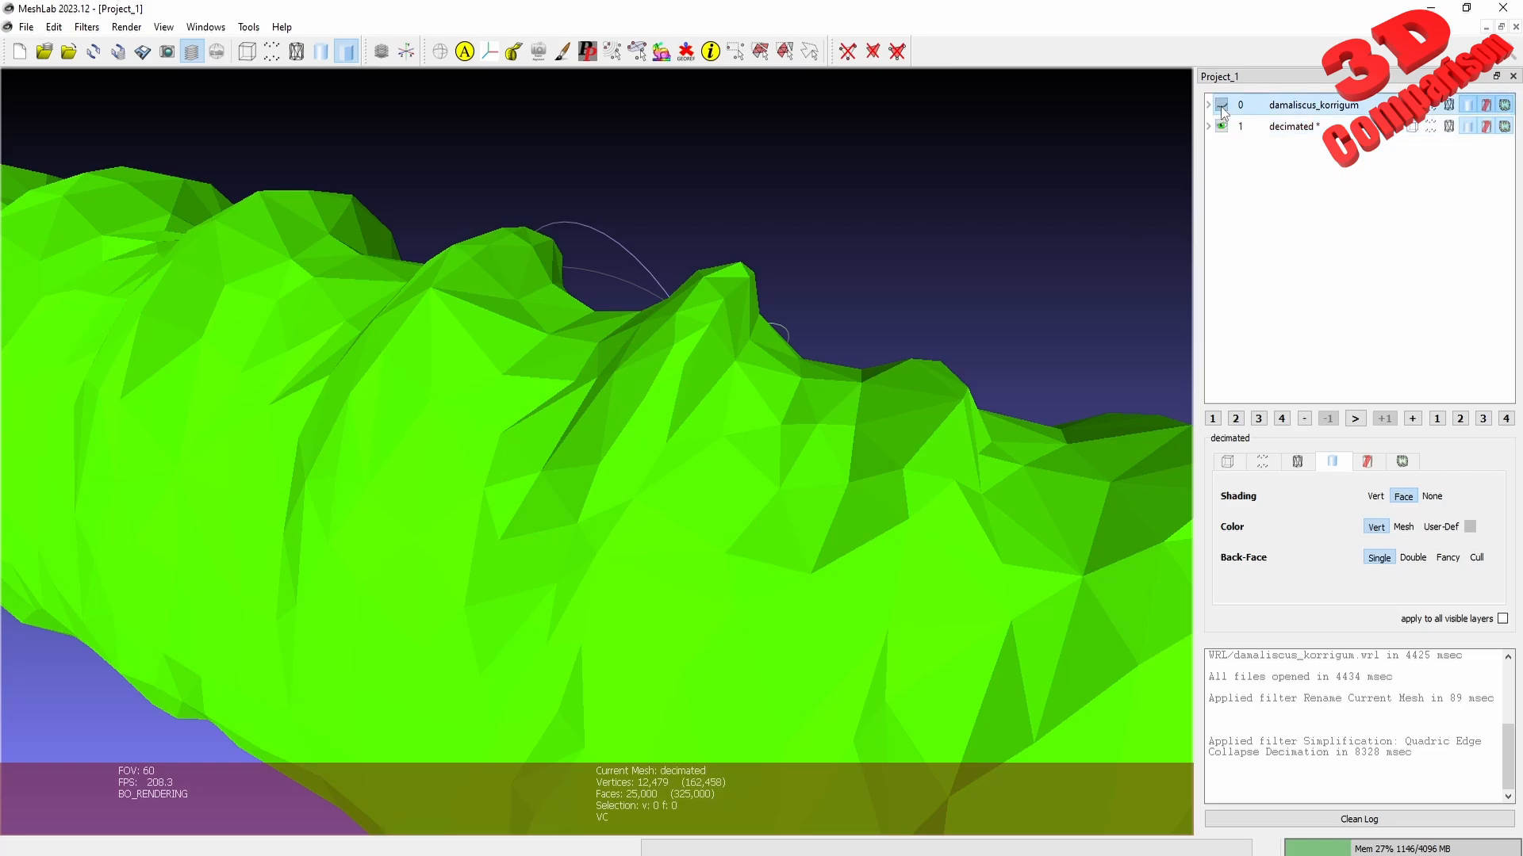
left_click(1221, 126)
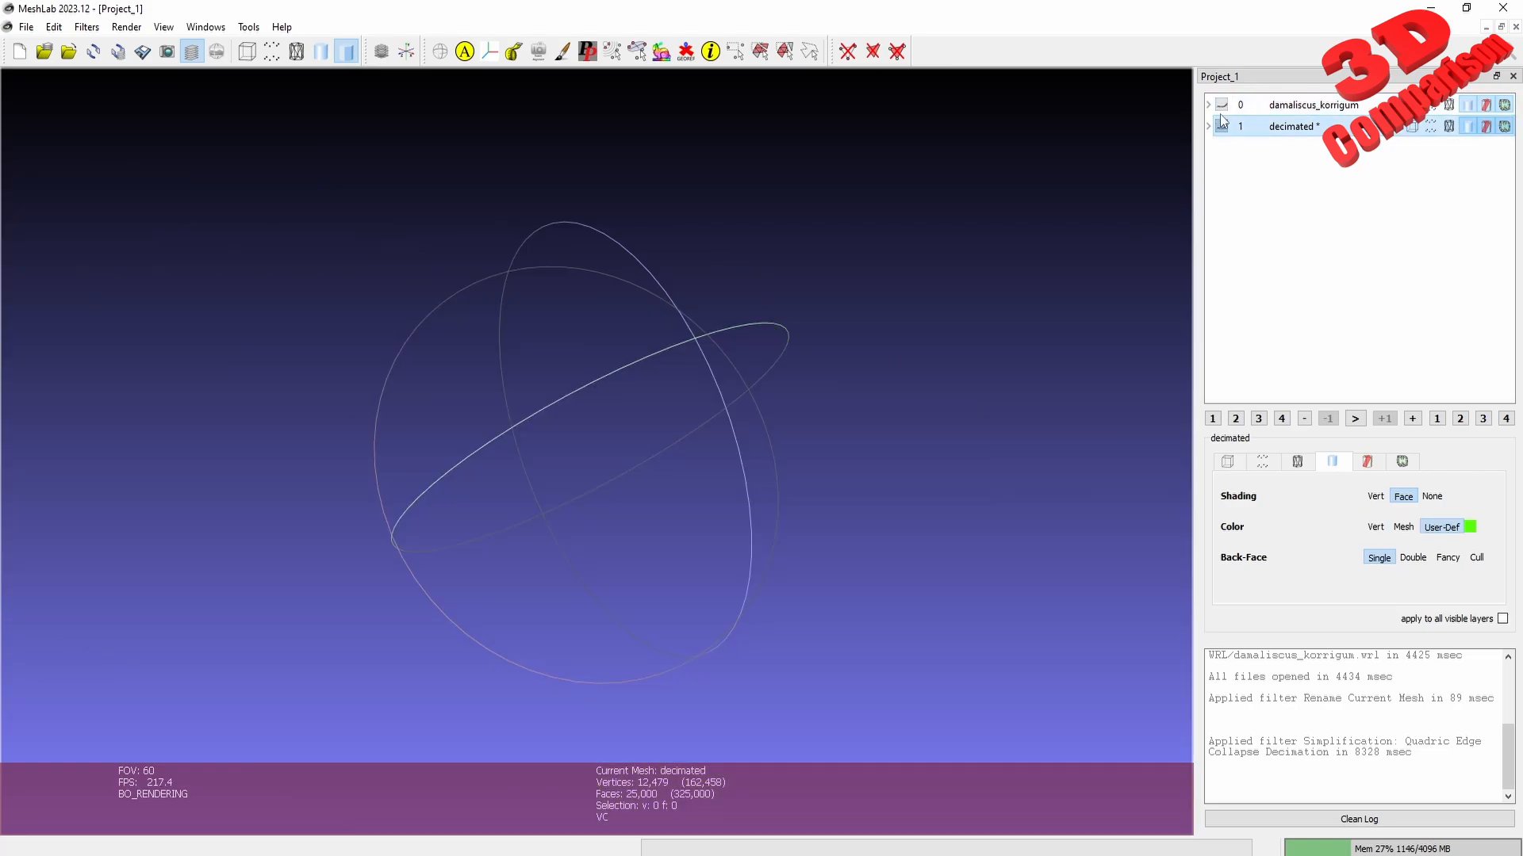
left_click(1222, 105)
left_click(1221, 126)
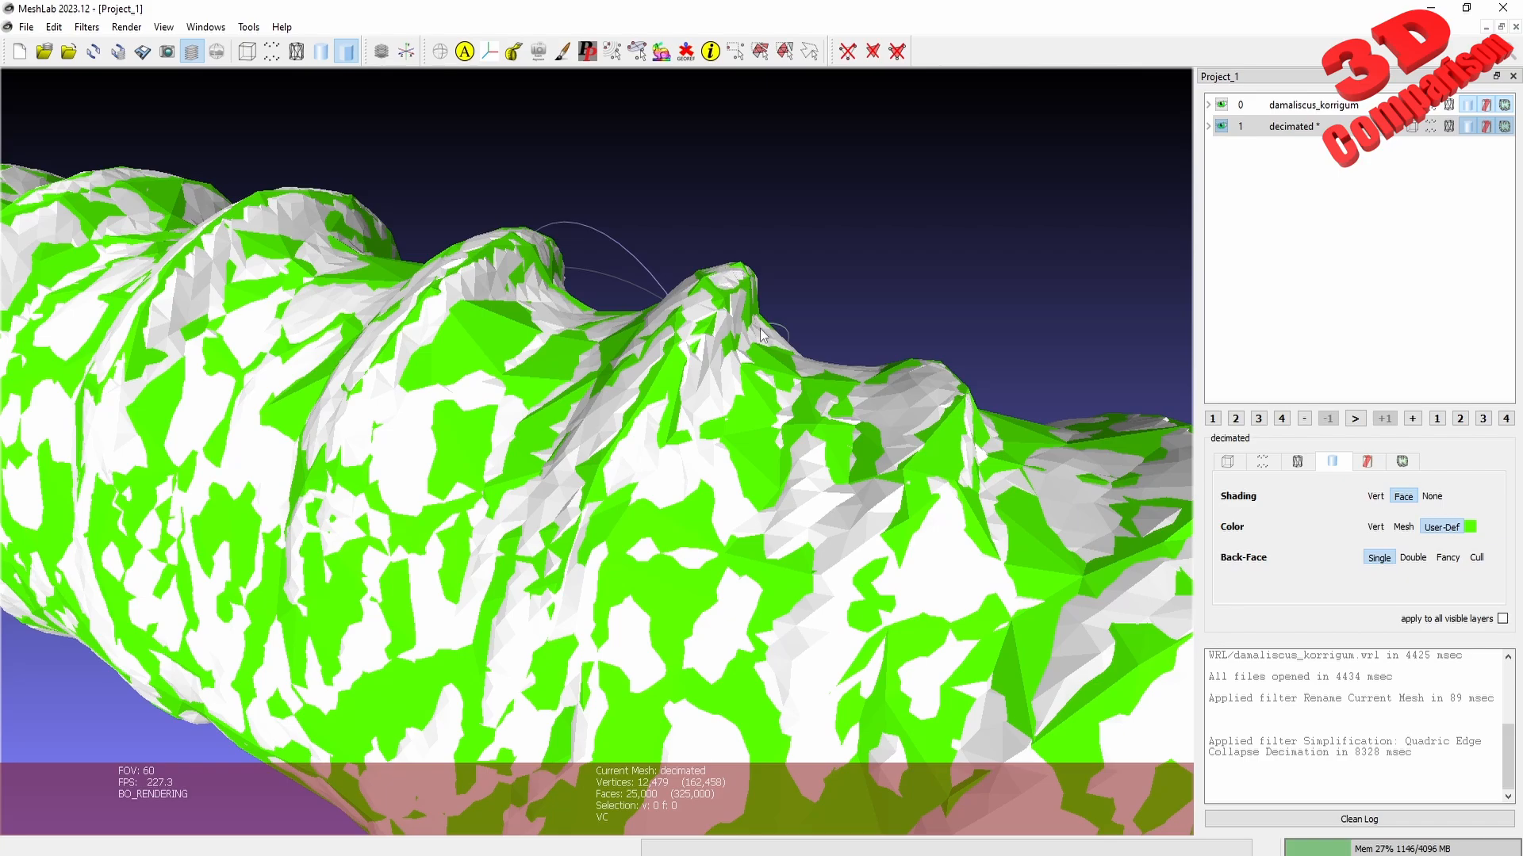
scroll(760, 330, "up", 5)
scroll(759, 331, "down", 10)
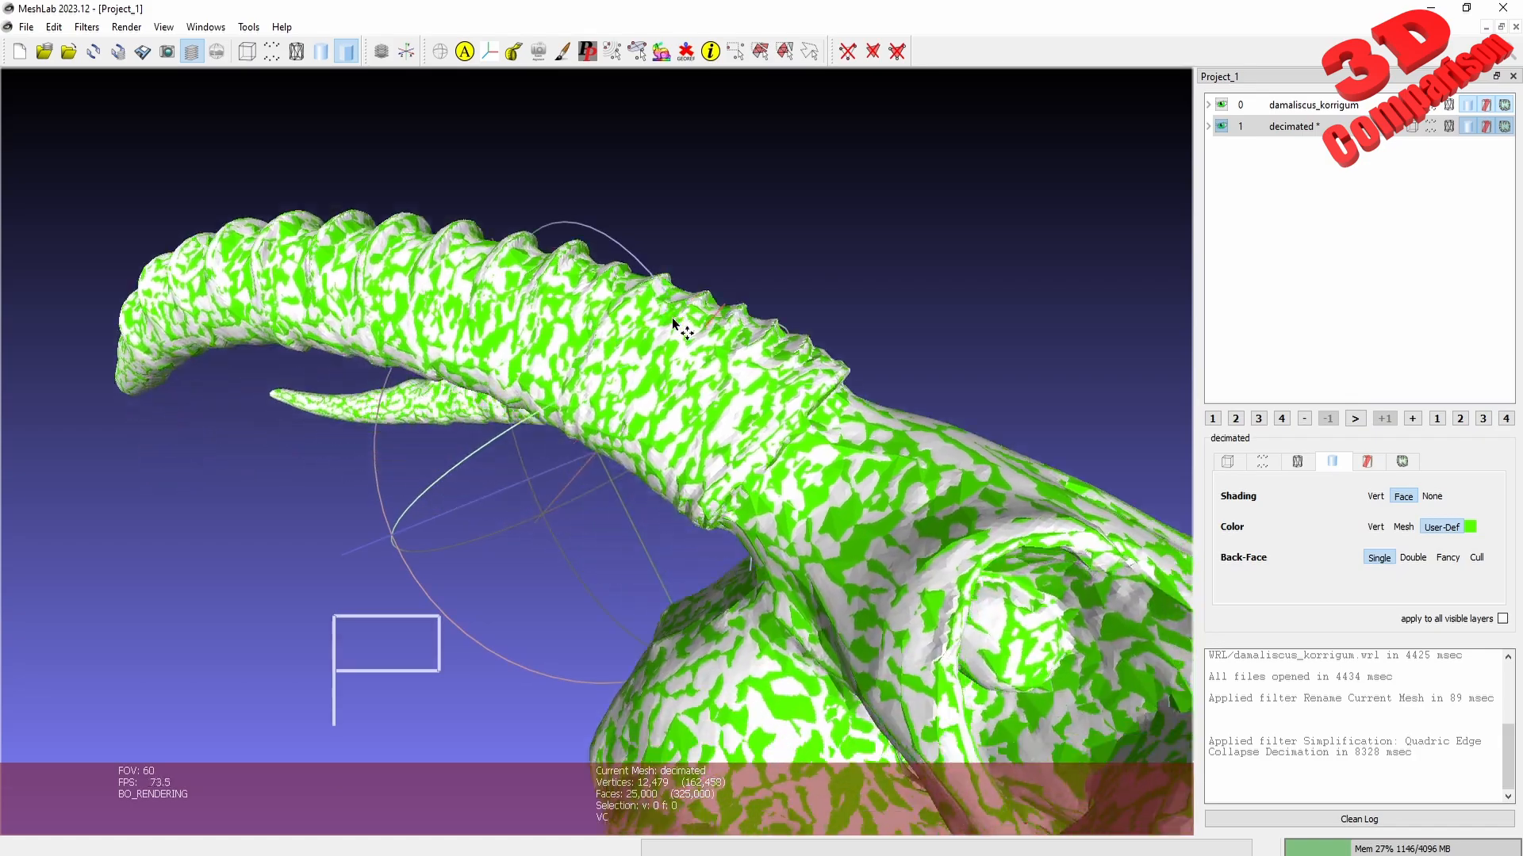
left_click_drag(750, 388, 682, 440)
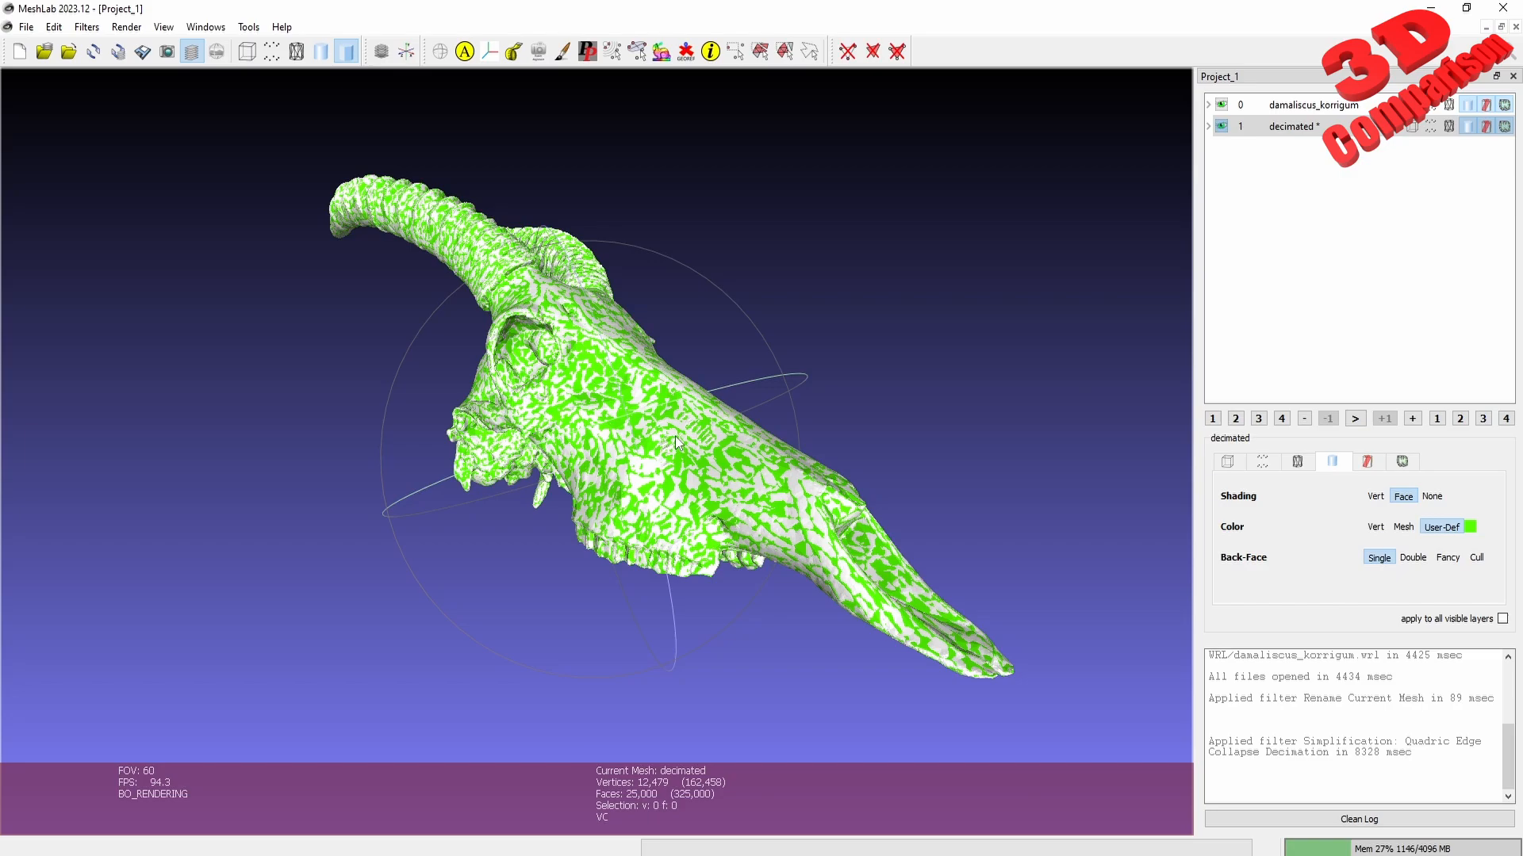
left_click_drag(674, 436, 688, 471)
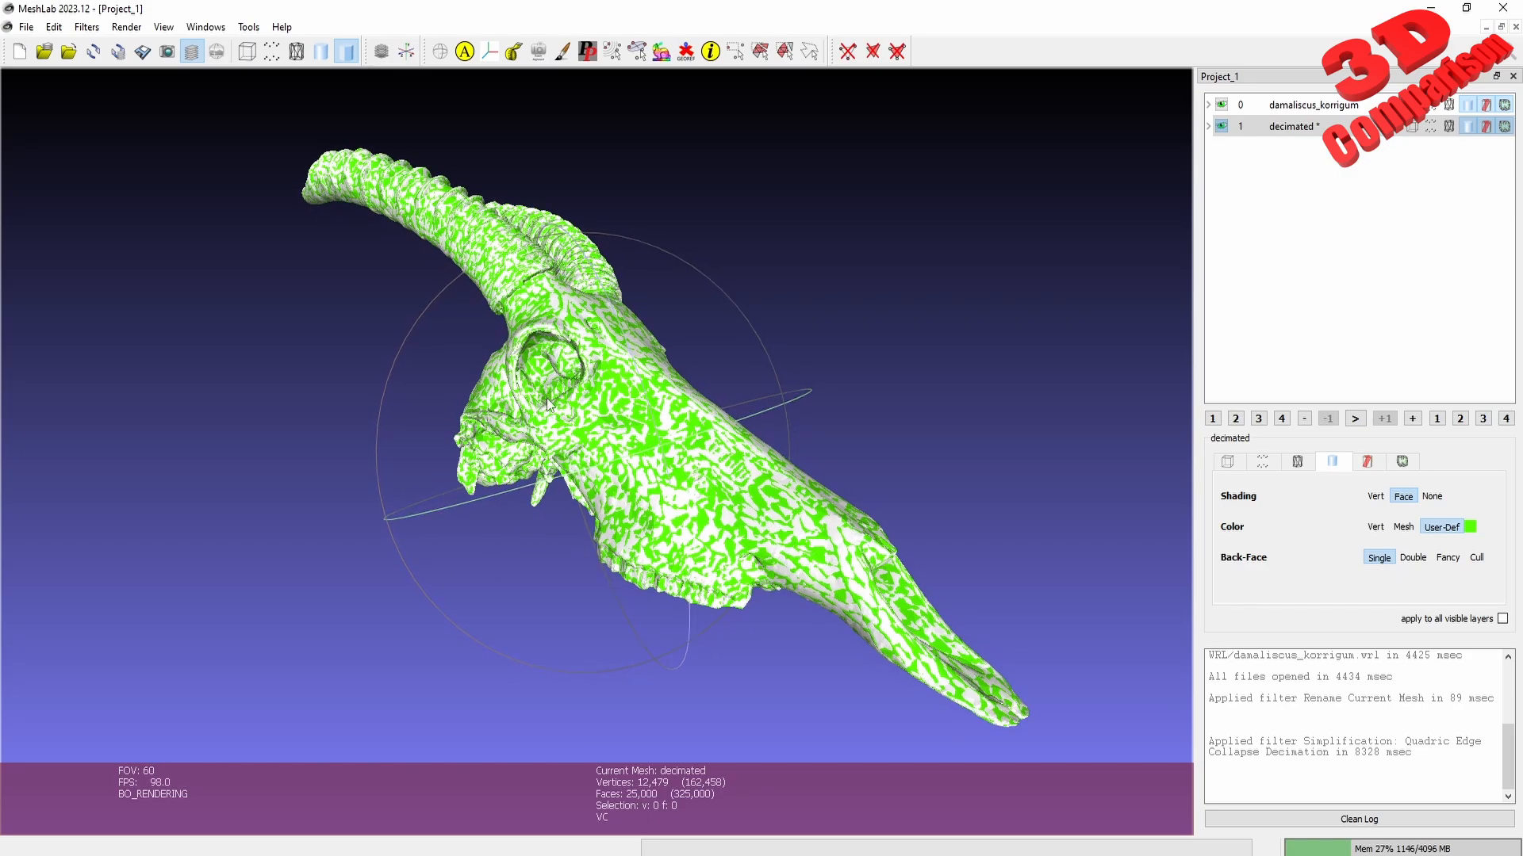
- Compute the signed Distance from Reference Mesh for the decimated layer, using damaliscus_korrigum.wrl as the reference
left_click(87, 27)
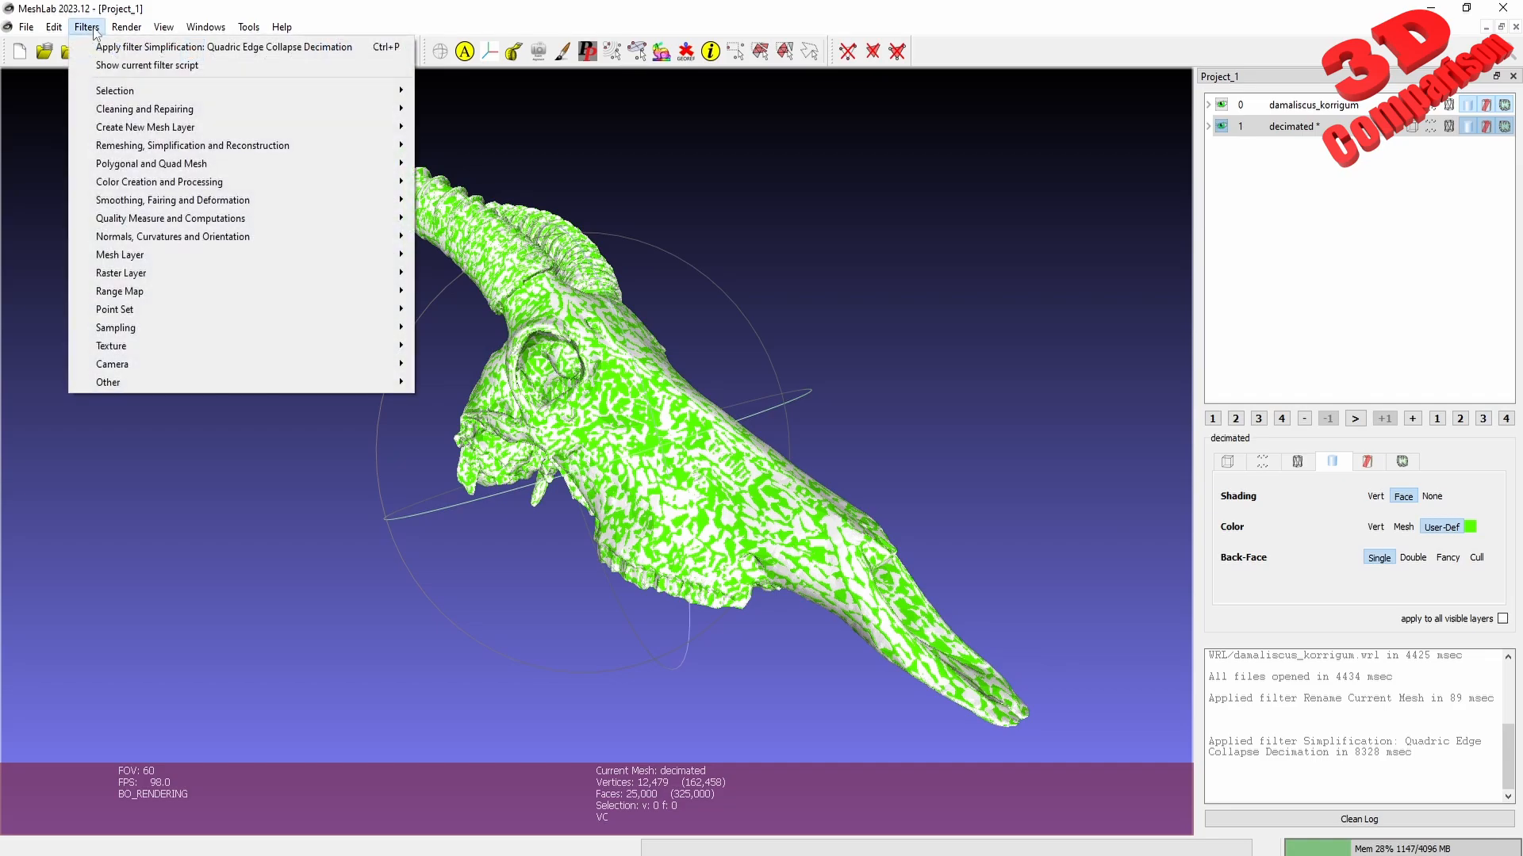
mouse_move(181, 326)
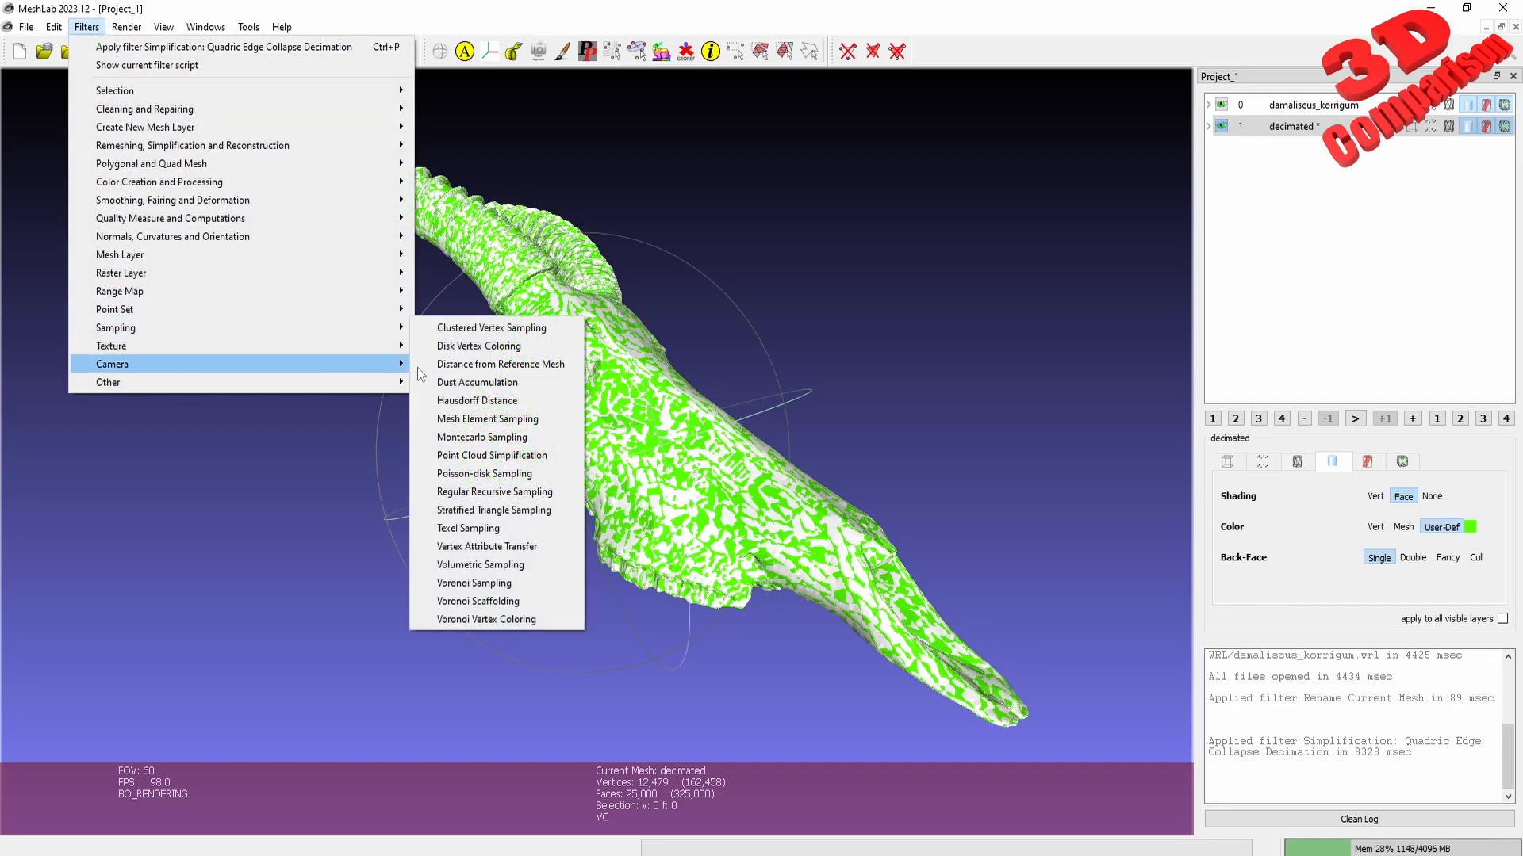
left_click(534, 368)
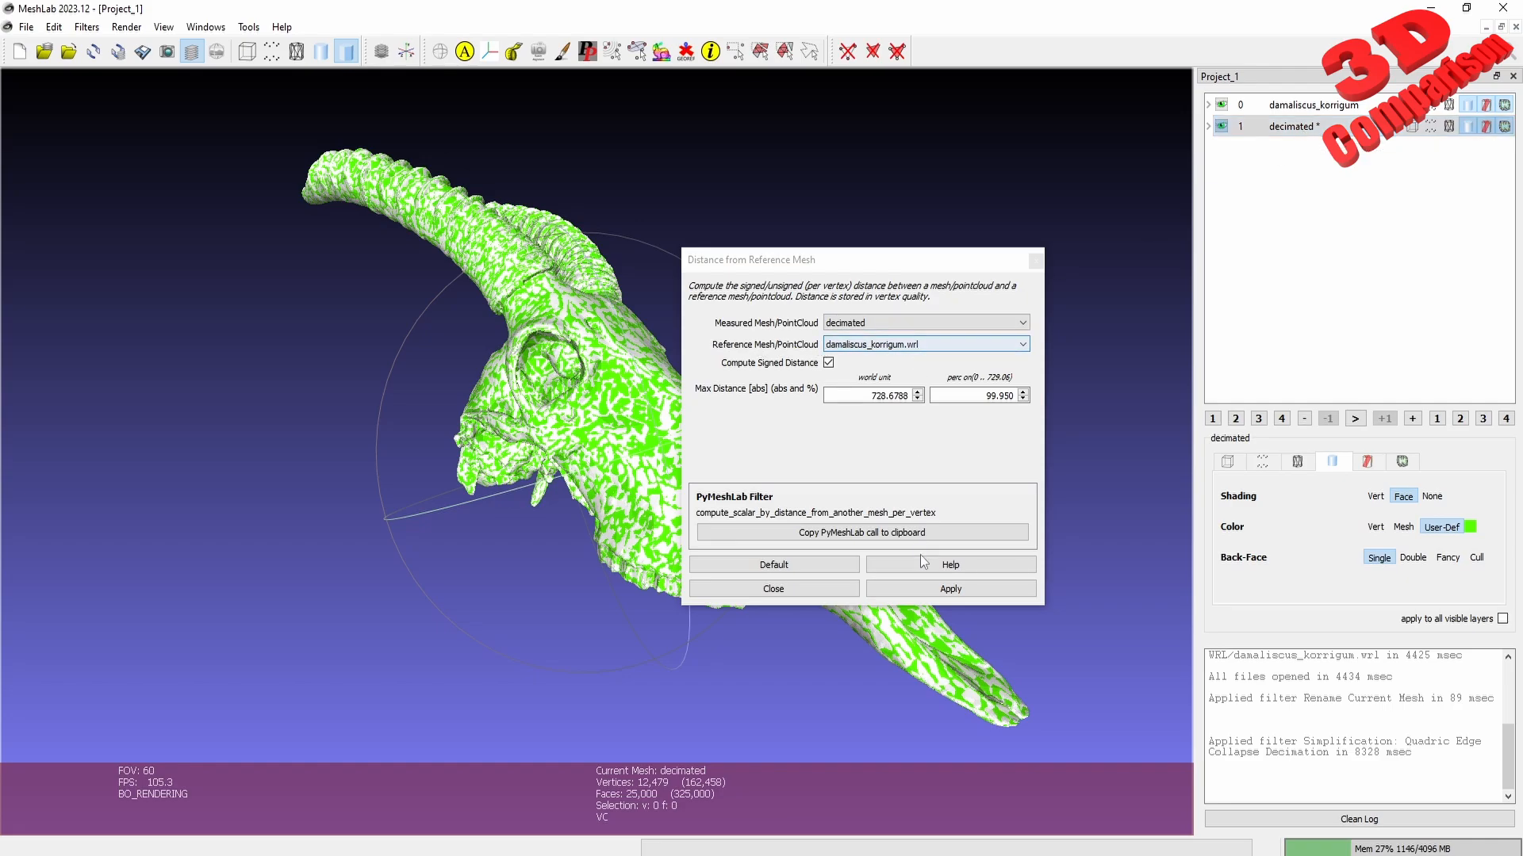
left_click(939, 593)
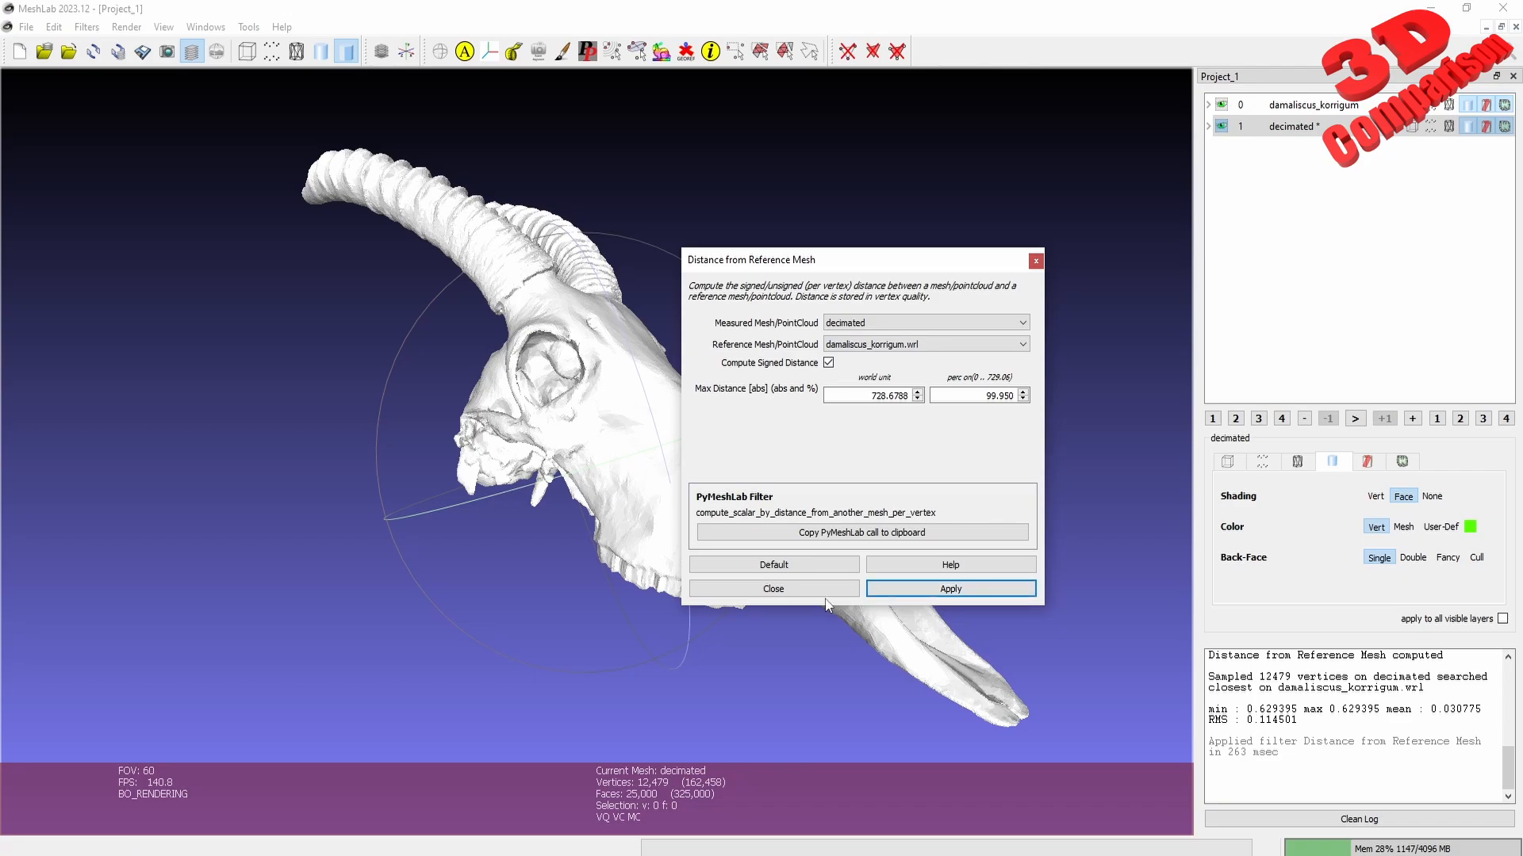
left_click(766, 589)
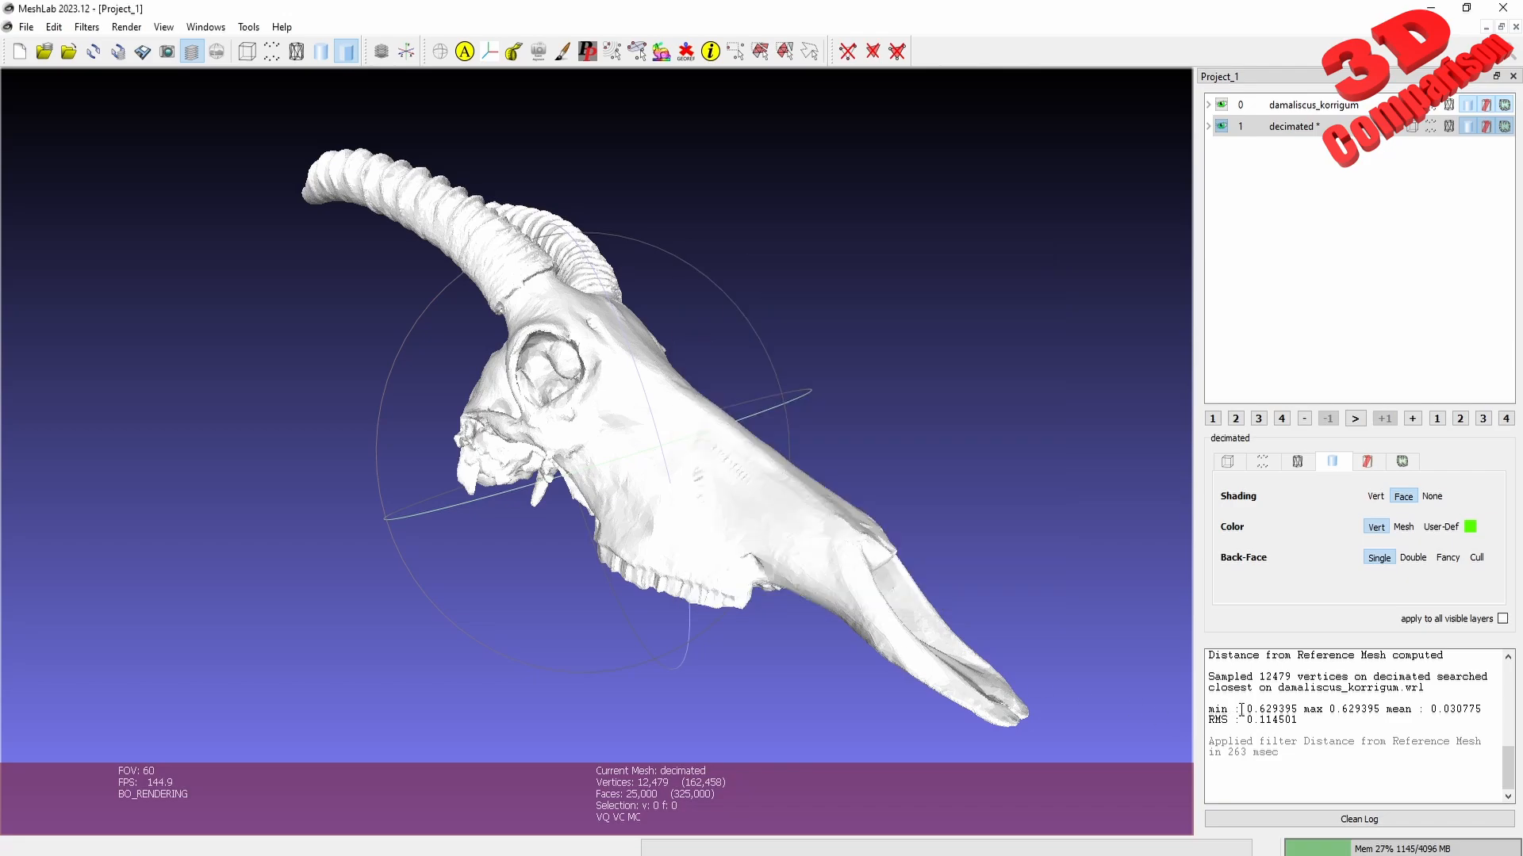
- Examine the logged minimum distance, RMS and sampled vertex count of the distance computation
left_click_drag(1245, 709, 1296, 701)
double_click(1297, 708)
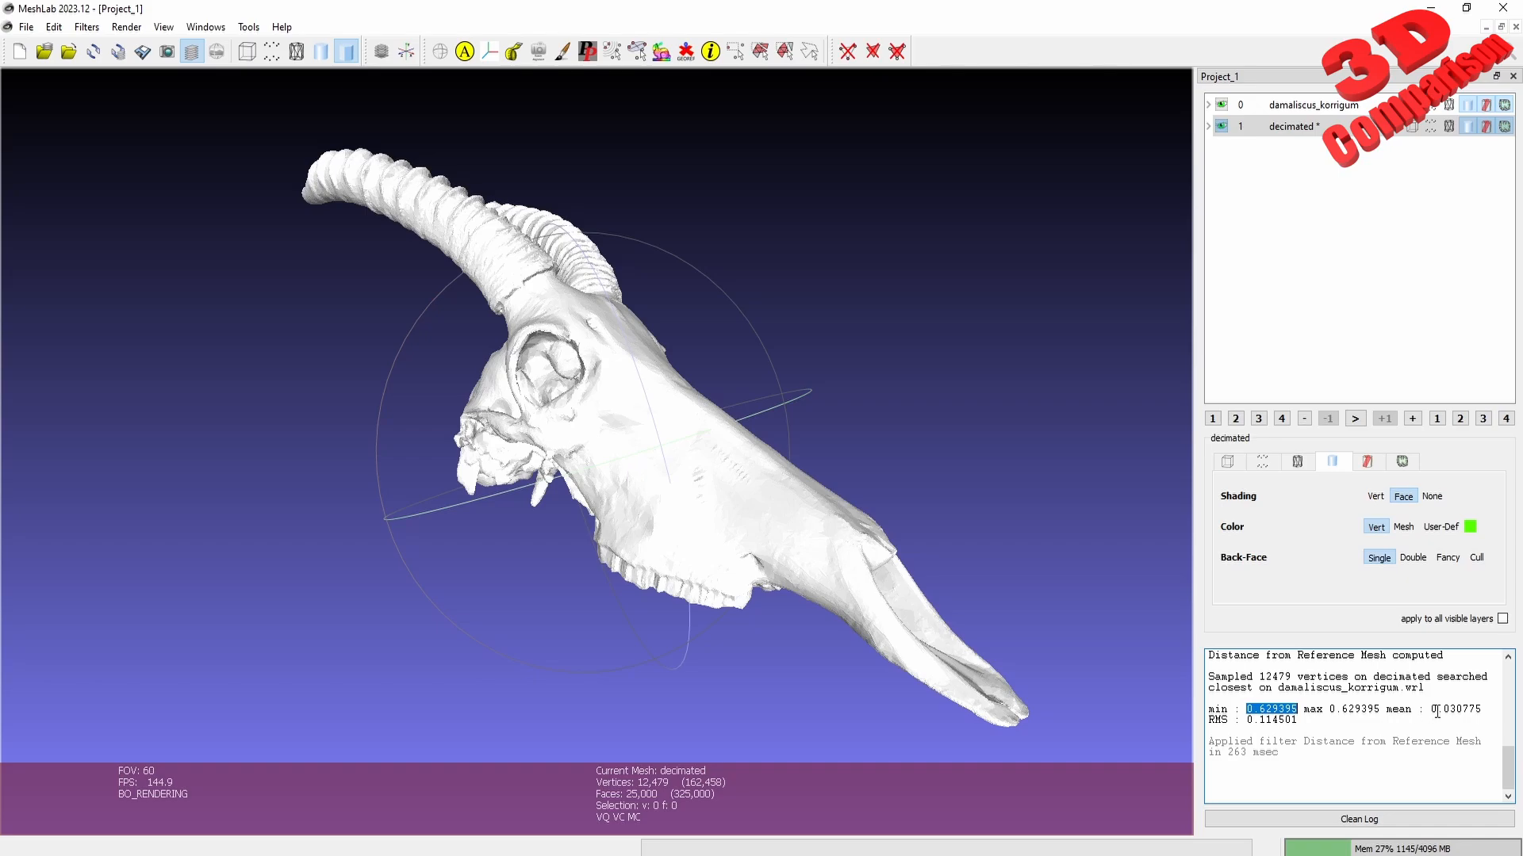
left_click_drag(1298, 720, 1206, 718)
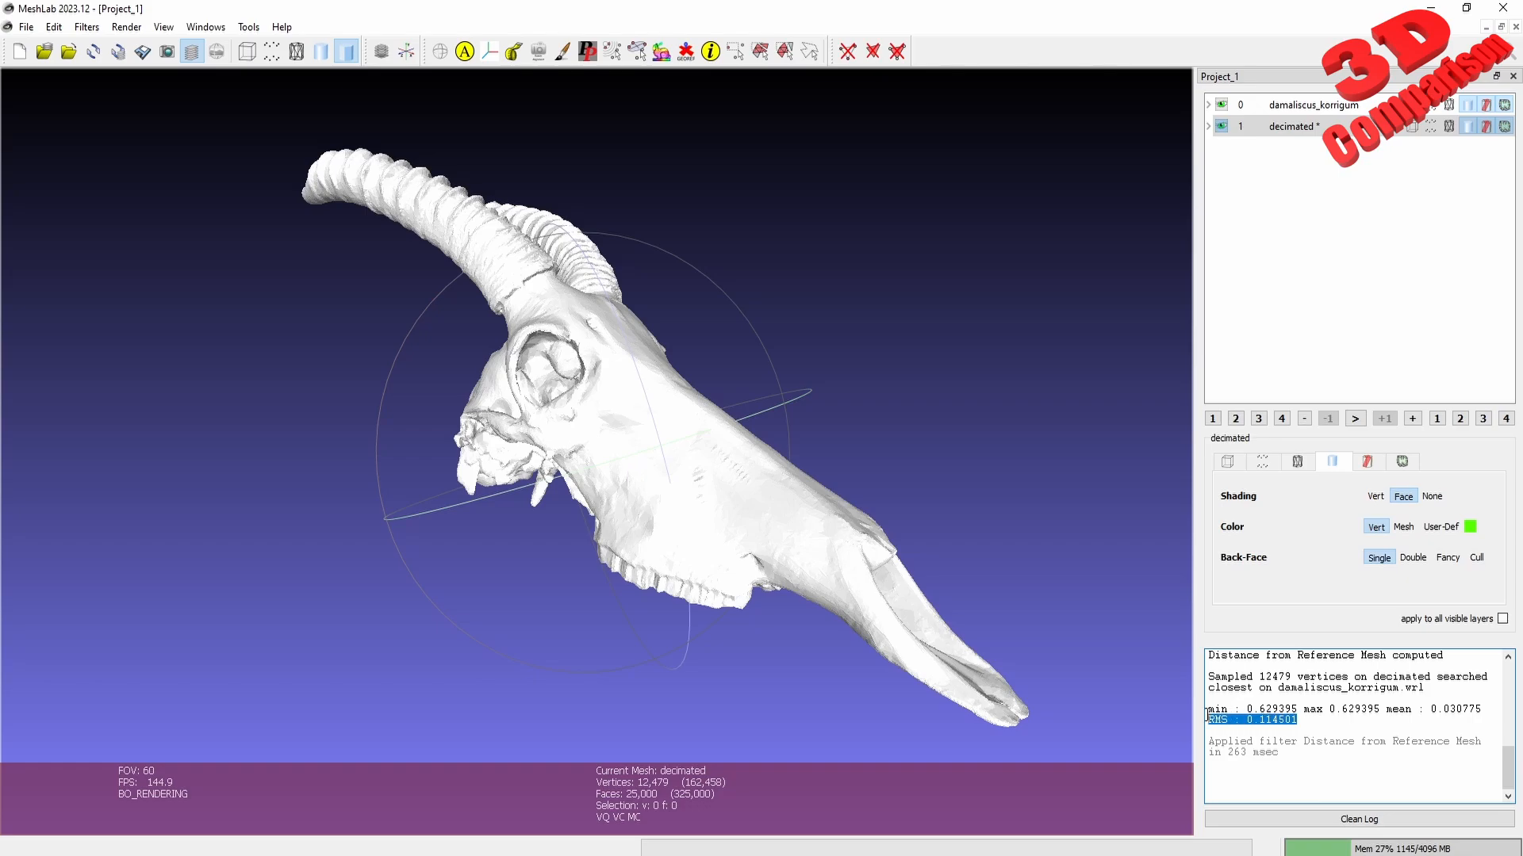
left_click(1172, 699)
left_click_drag(839, 547, 856, 496)
left_click_drag(781, 460, 694, 476)
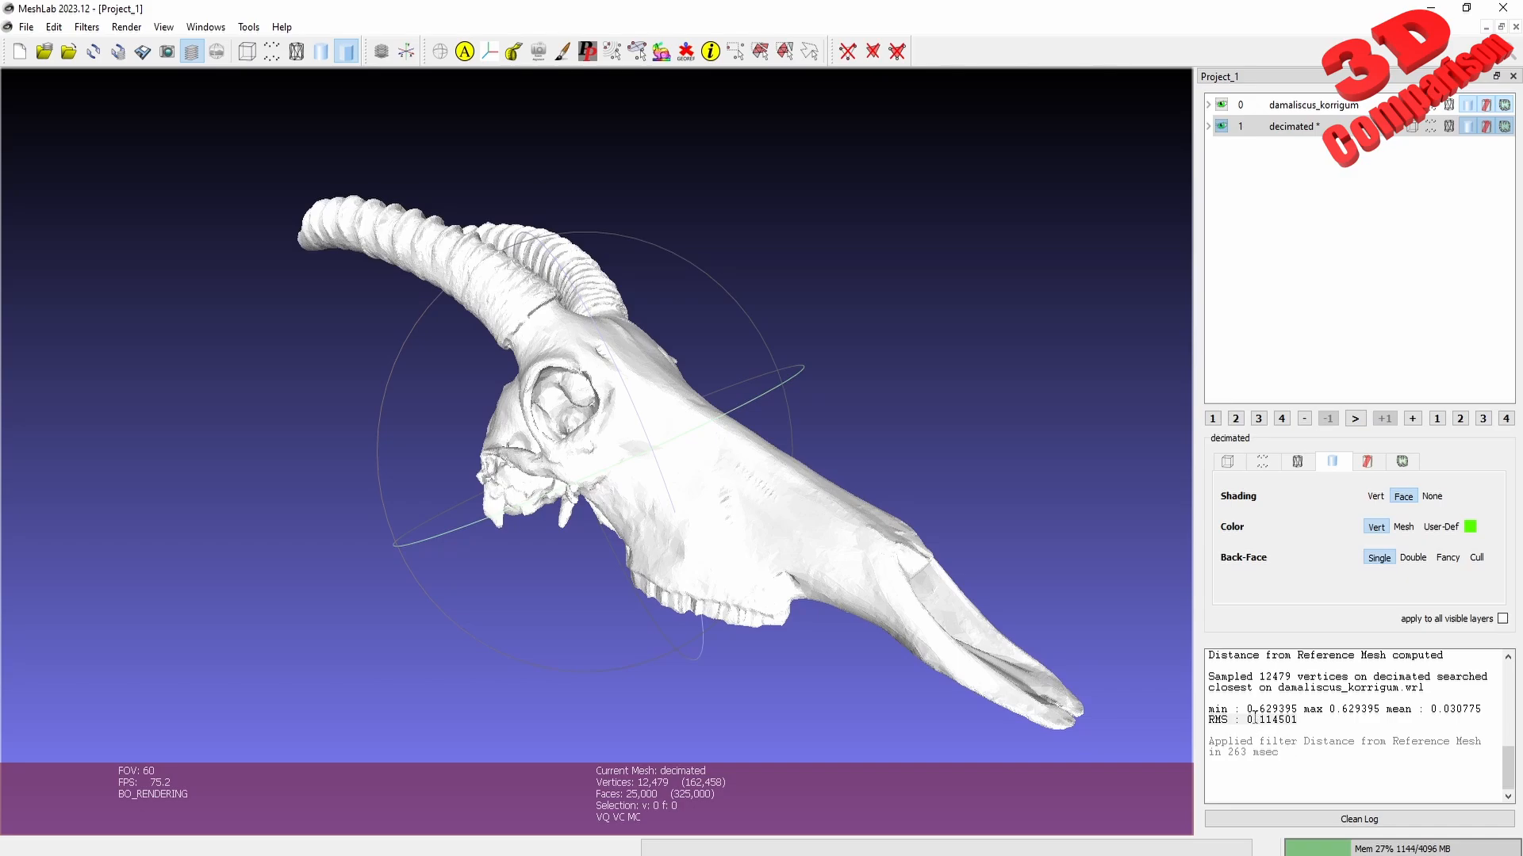
left_click_drag(1258, 676, 1293, 676)
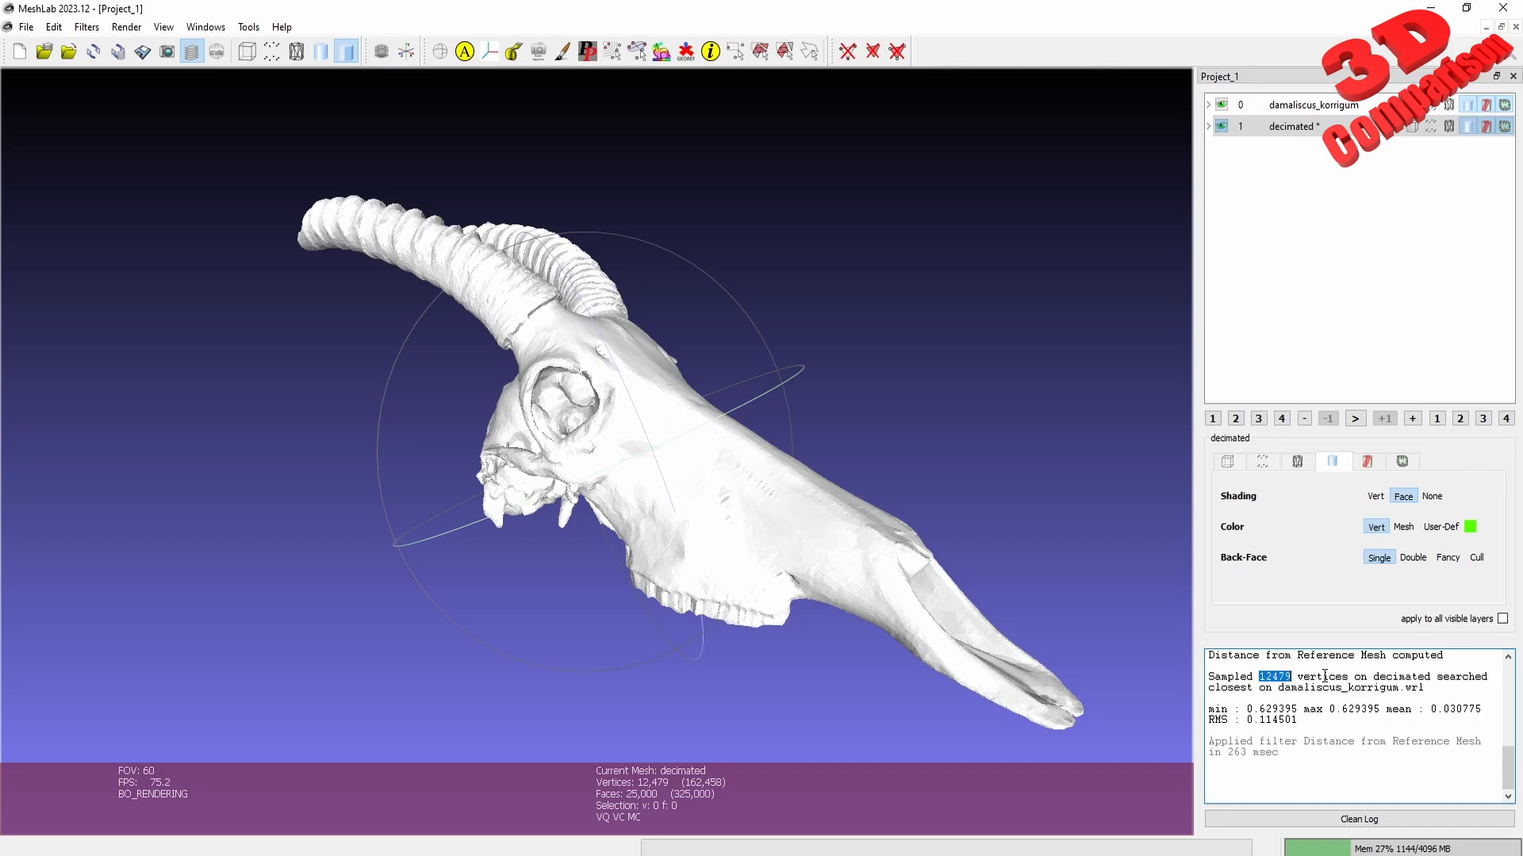
left_click(1324, 677)
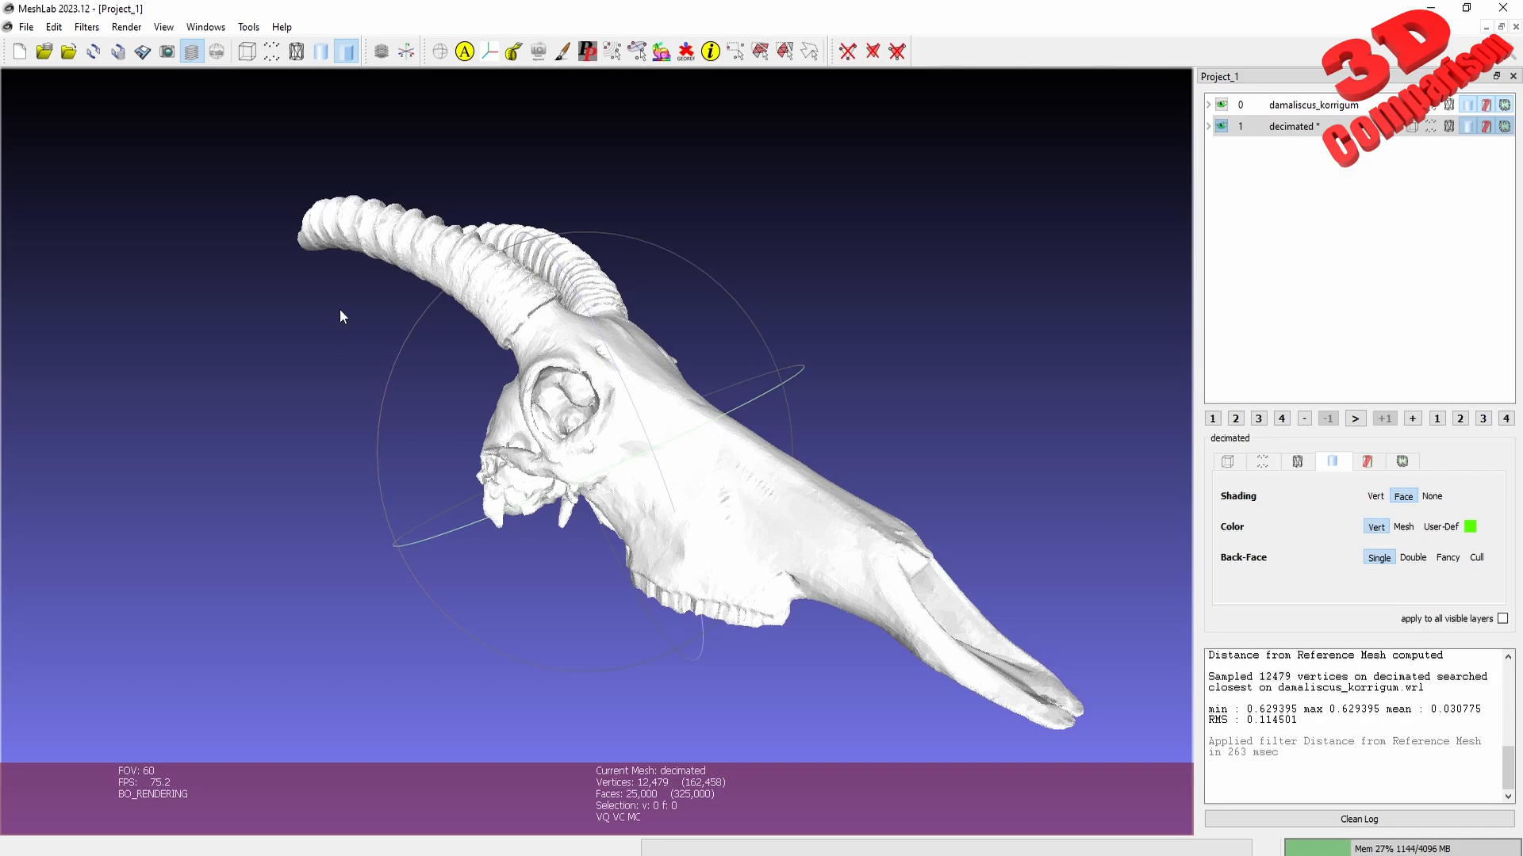
- Colorize the decimated layer by vertex quality with the range -0.529 to 0.629 and the RGB color map
left_click(85, 29)
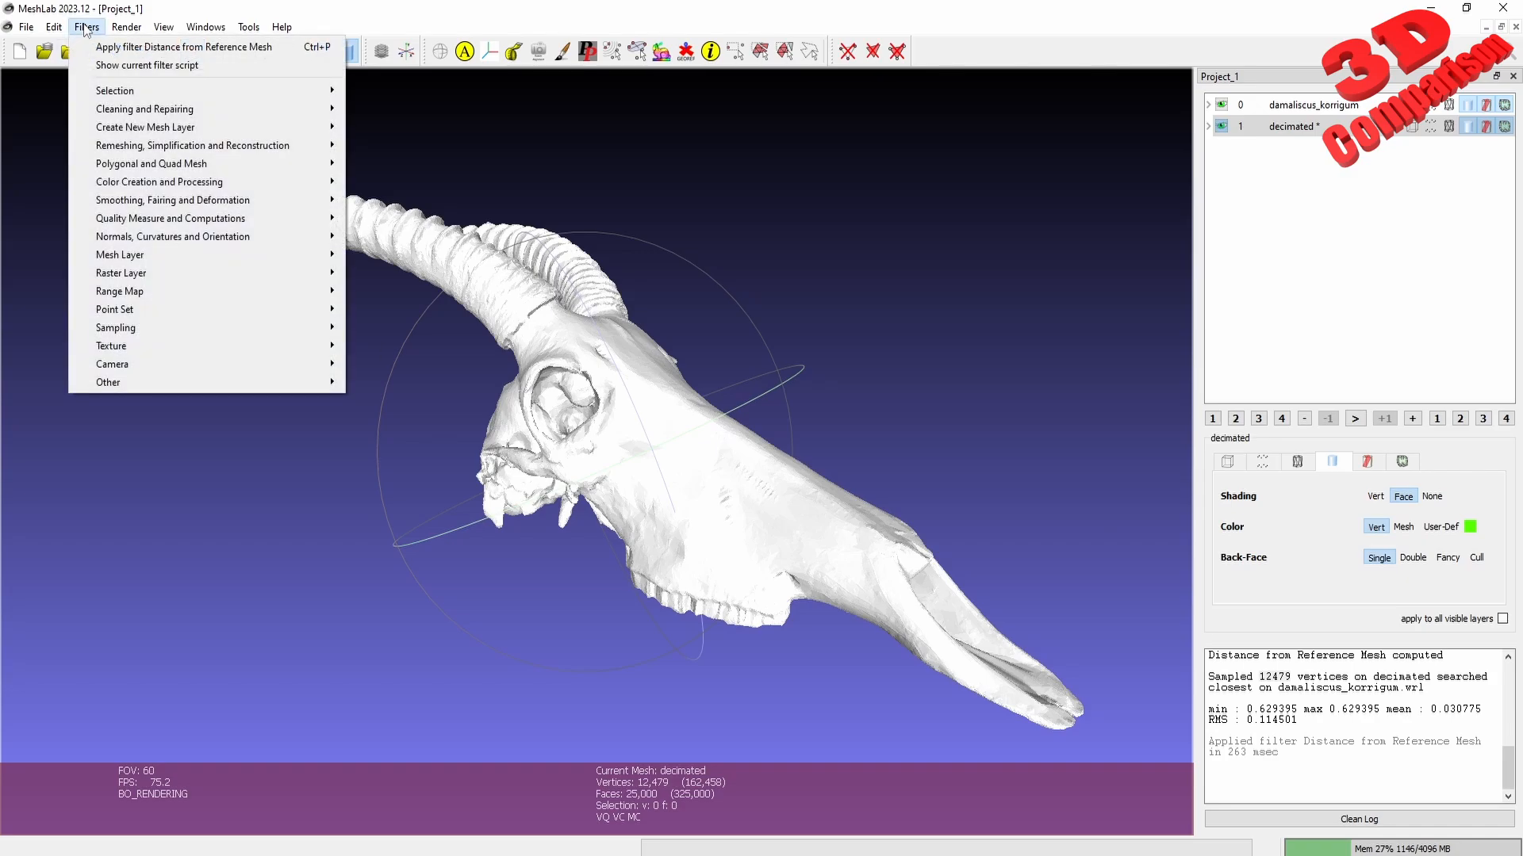
mouse_move(151, 295)
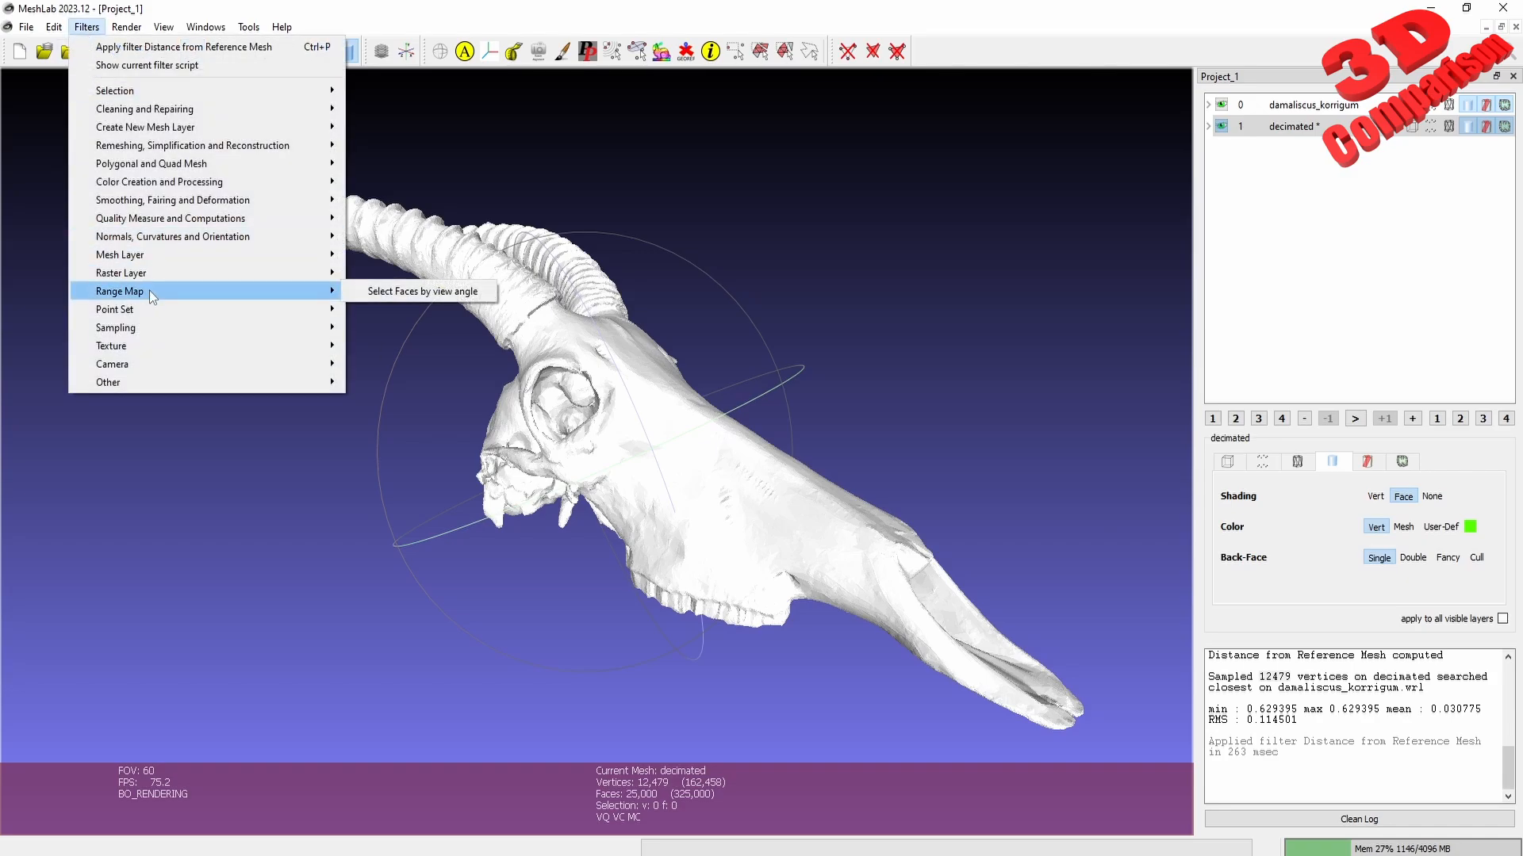
mouse_move(169, 222)
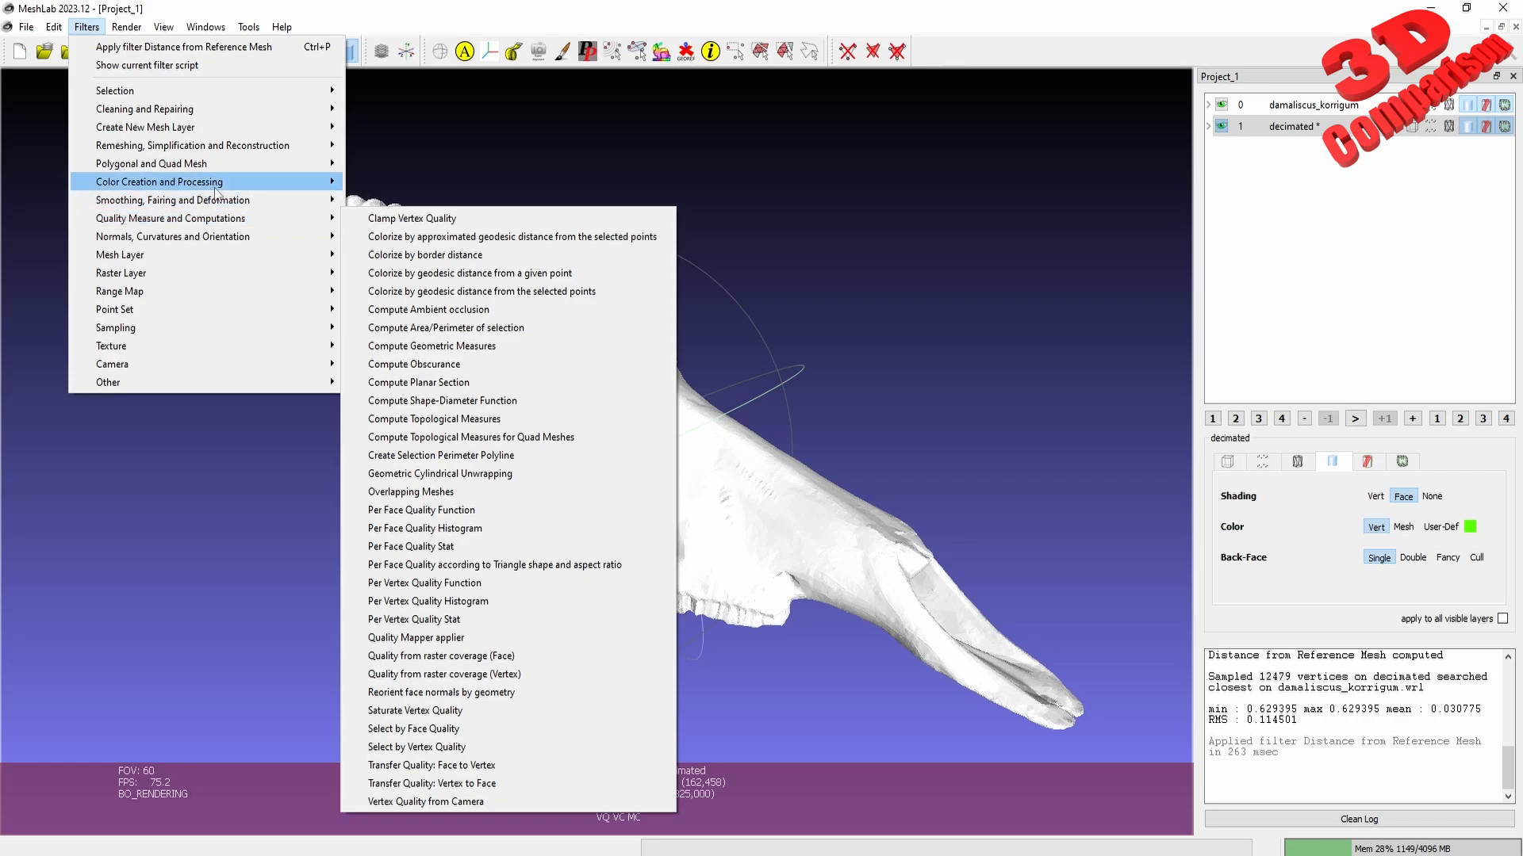
mouse_move(217, 191)
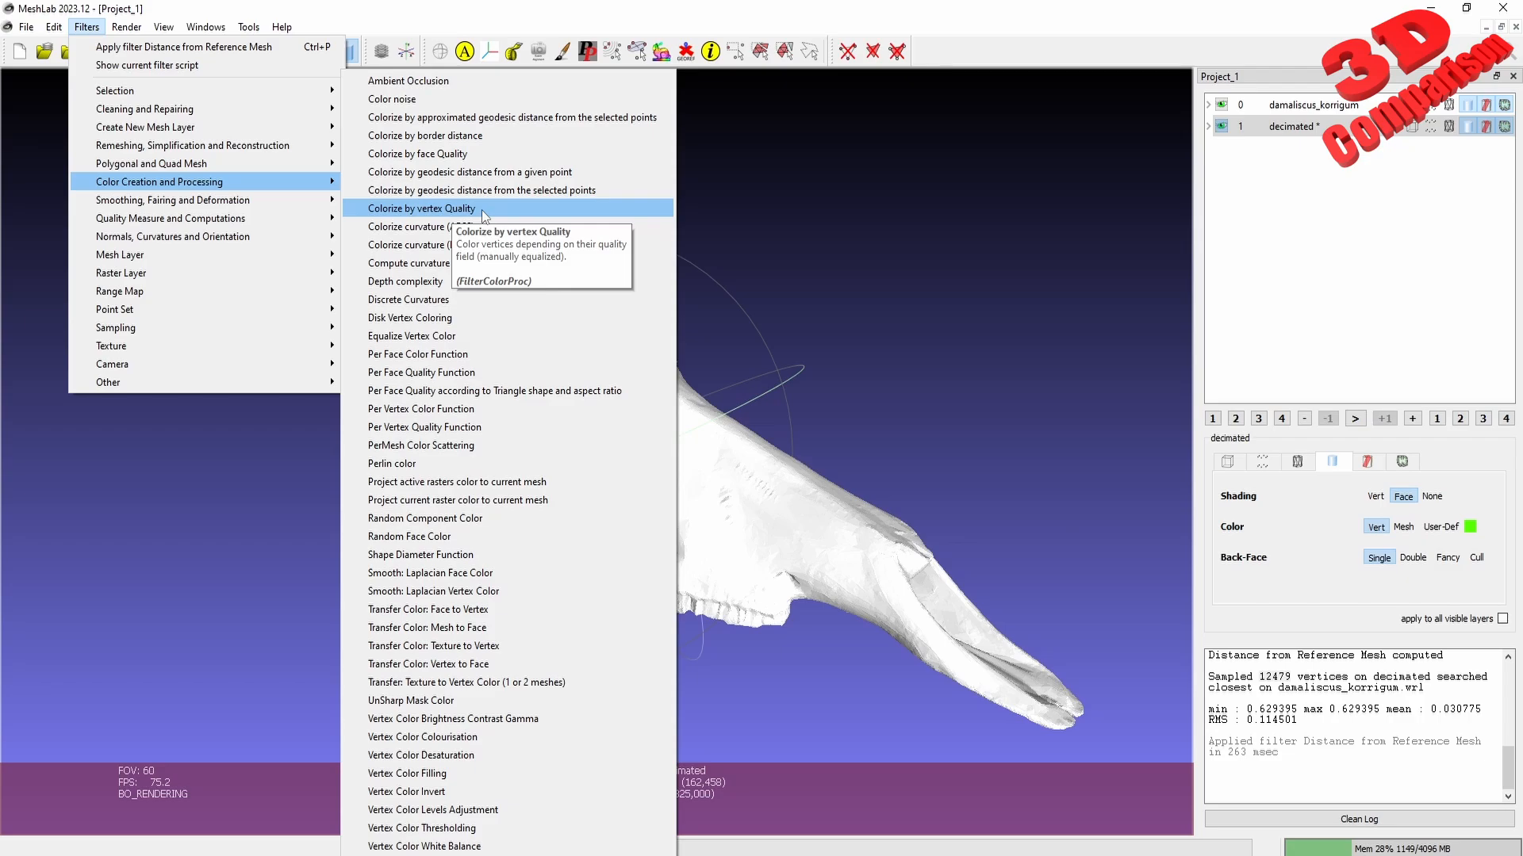
left_click(482, 209)
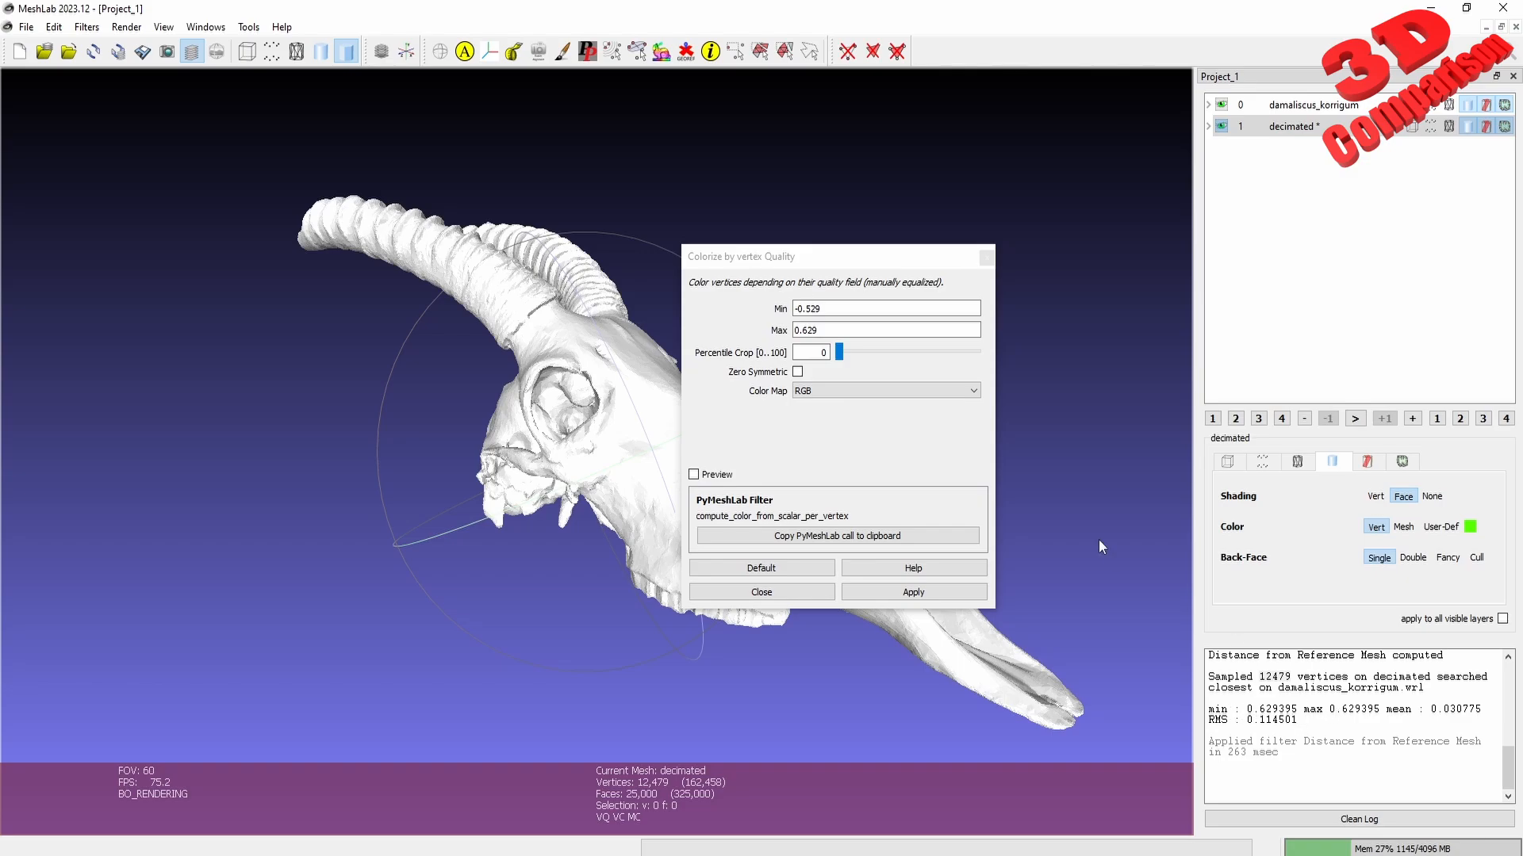
left_click(809, 330)
left_click(913, 592)
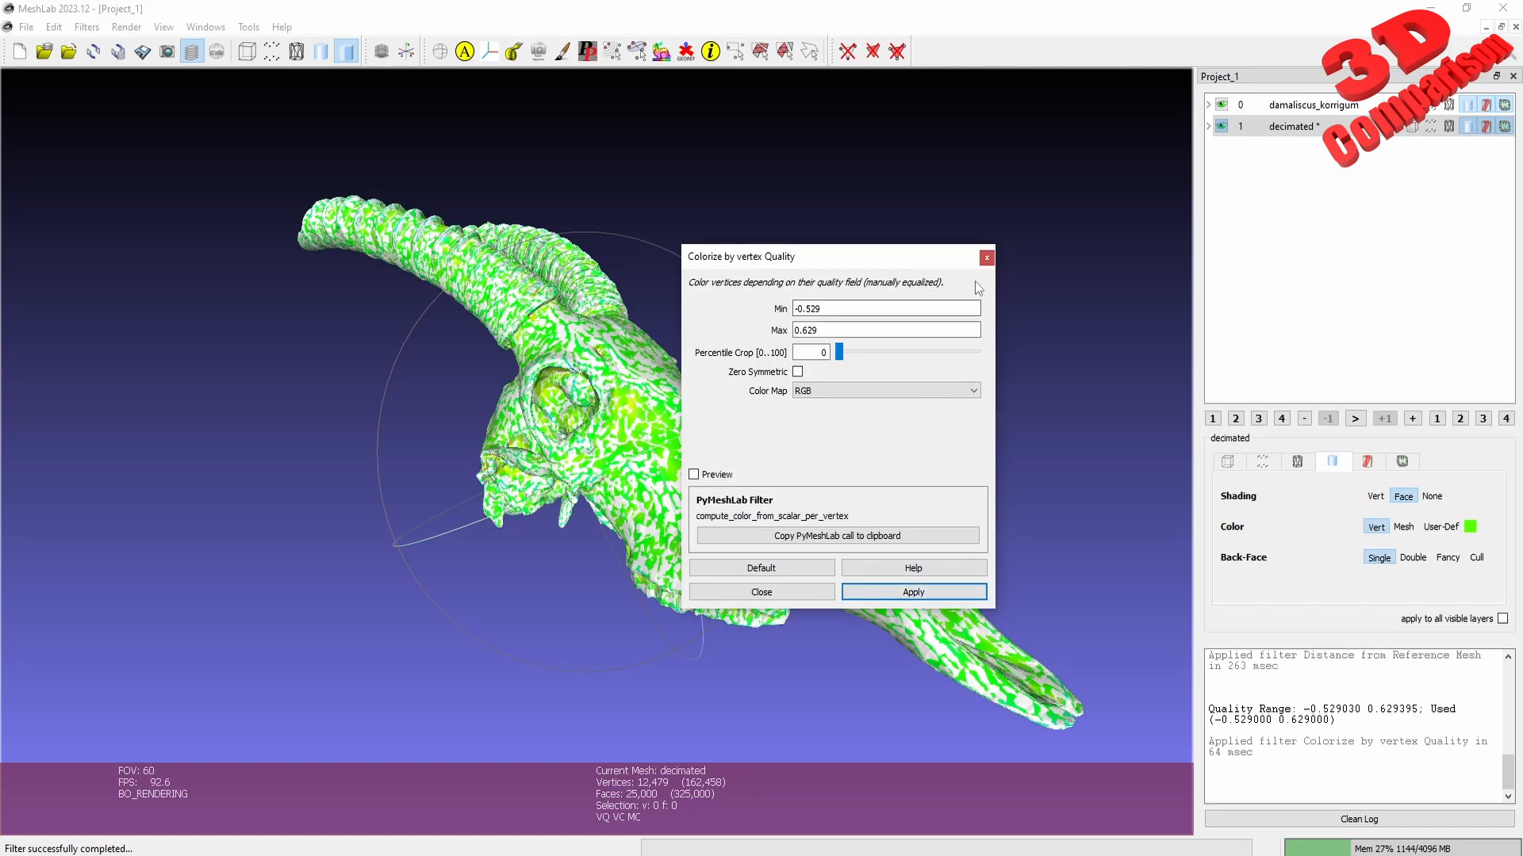
left_click(986, 258)
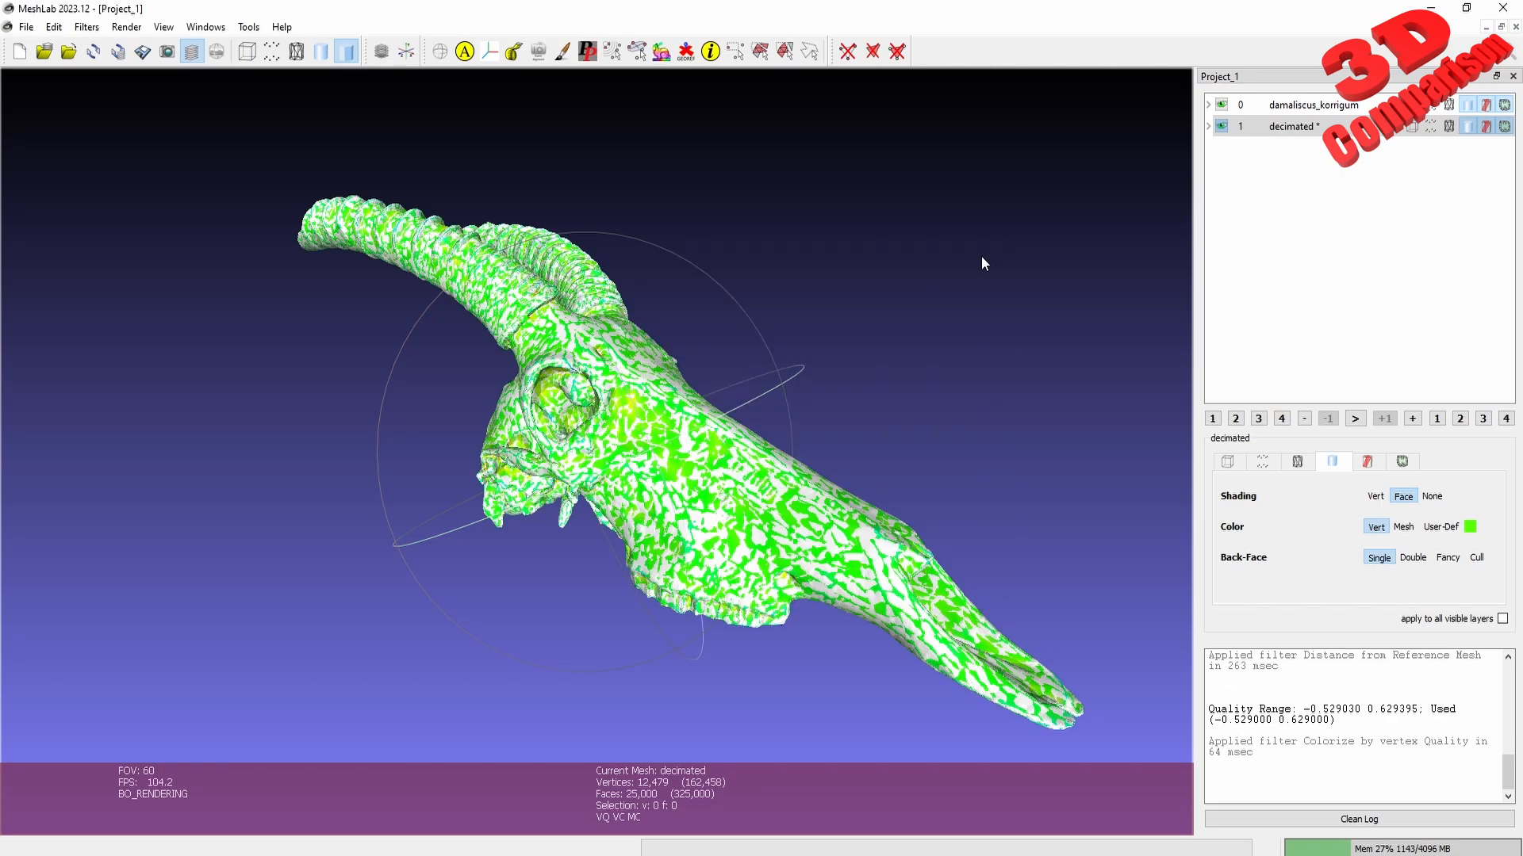
- Hide and reshow the decimated layer, and hide the original damaliscus_korrigum layer
left_click(1221, 127)
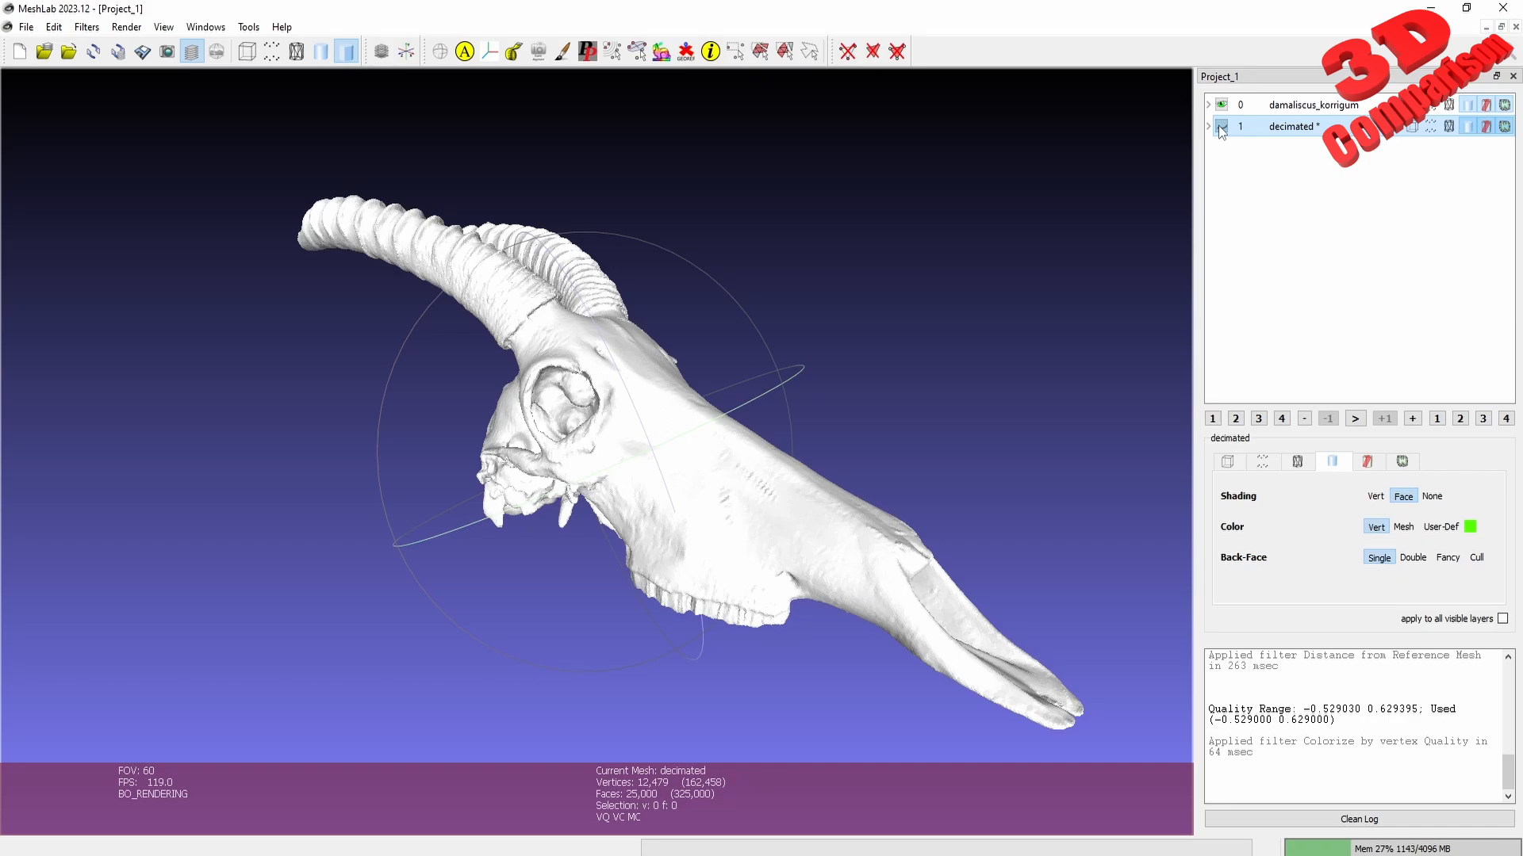
left_click(1221, 127)
left_click(1222, 105)
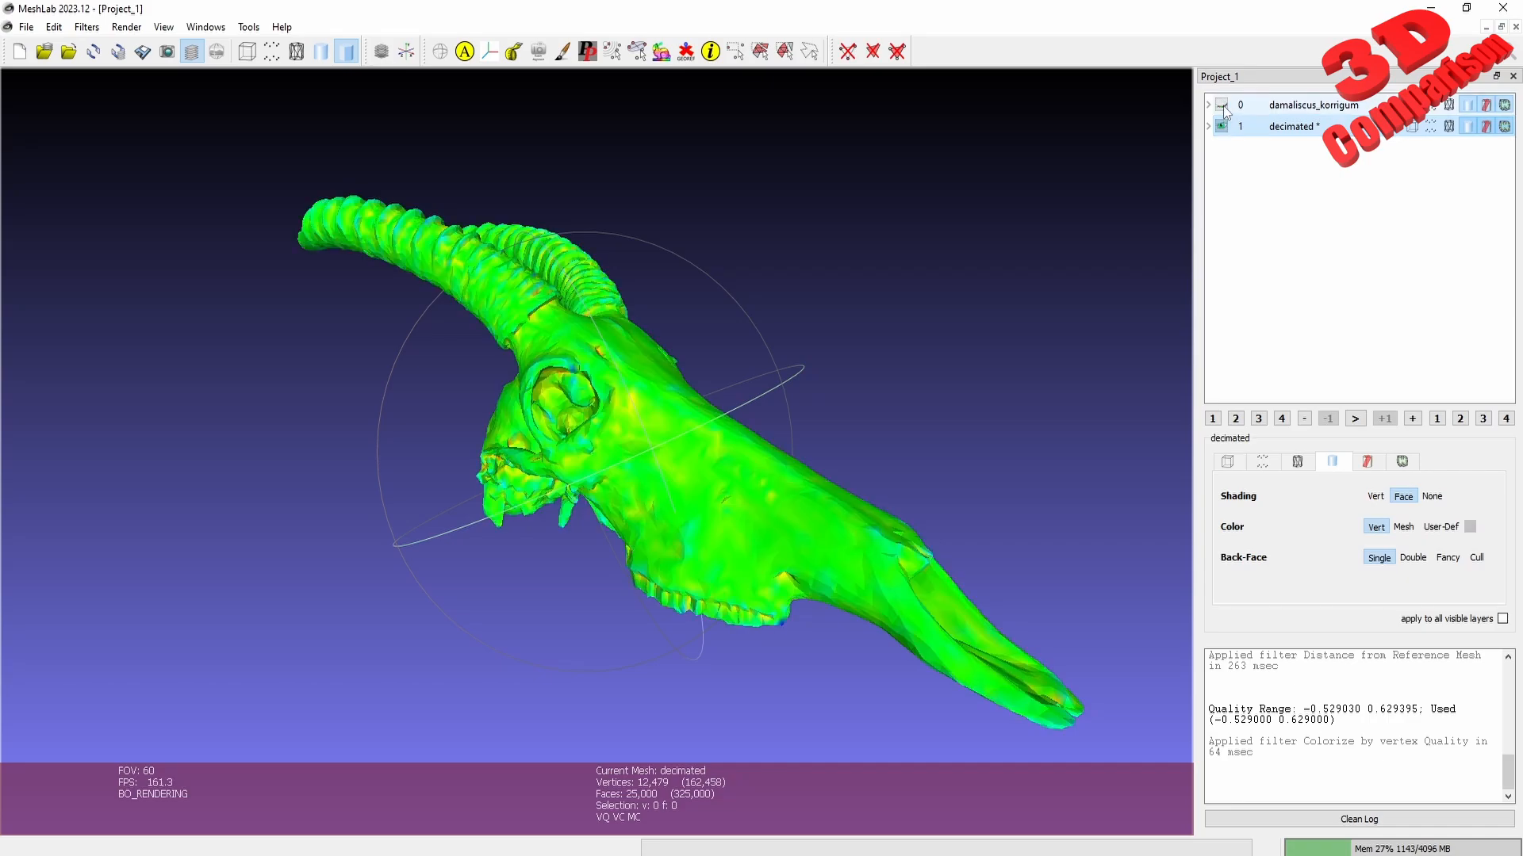
left_click(982, 240)
- Examine the deviation colors on the decimated skull, close up around the eye socket and over the whole mesh
scroll(601, 369, "up", 8)
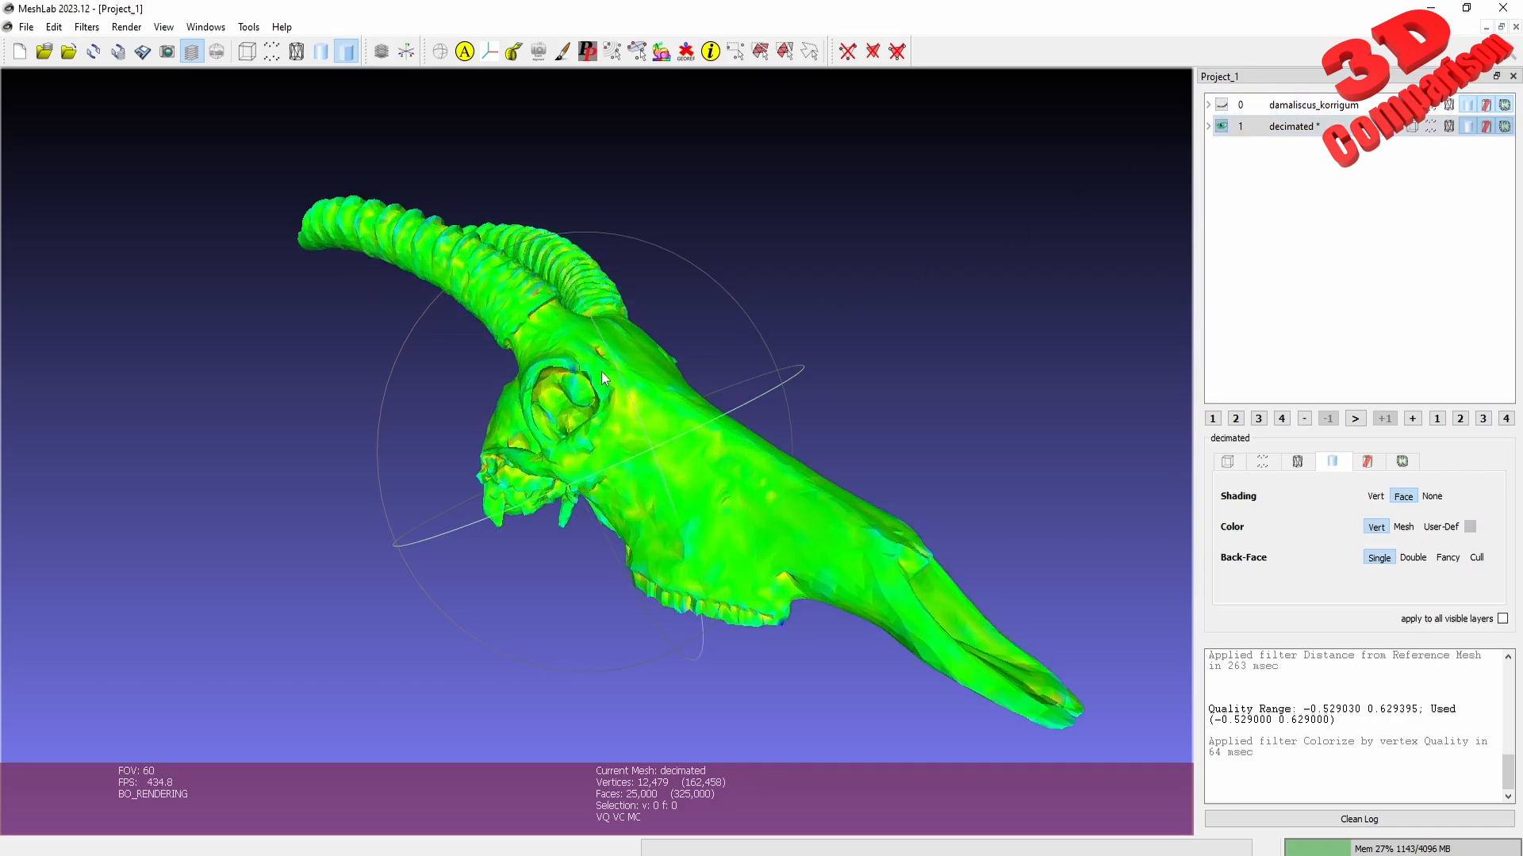
left_click_drag(596, 382, 624, 343)
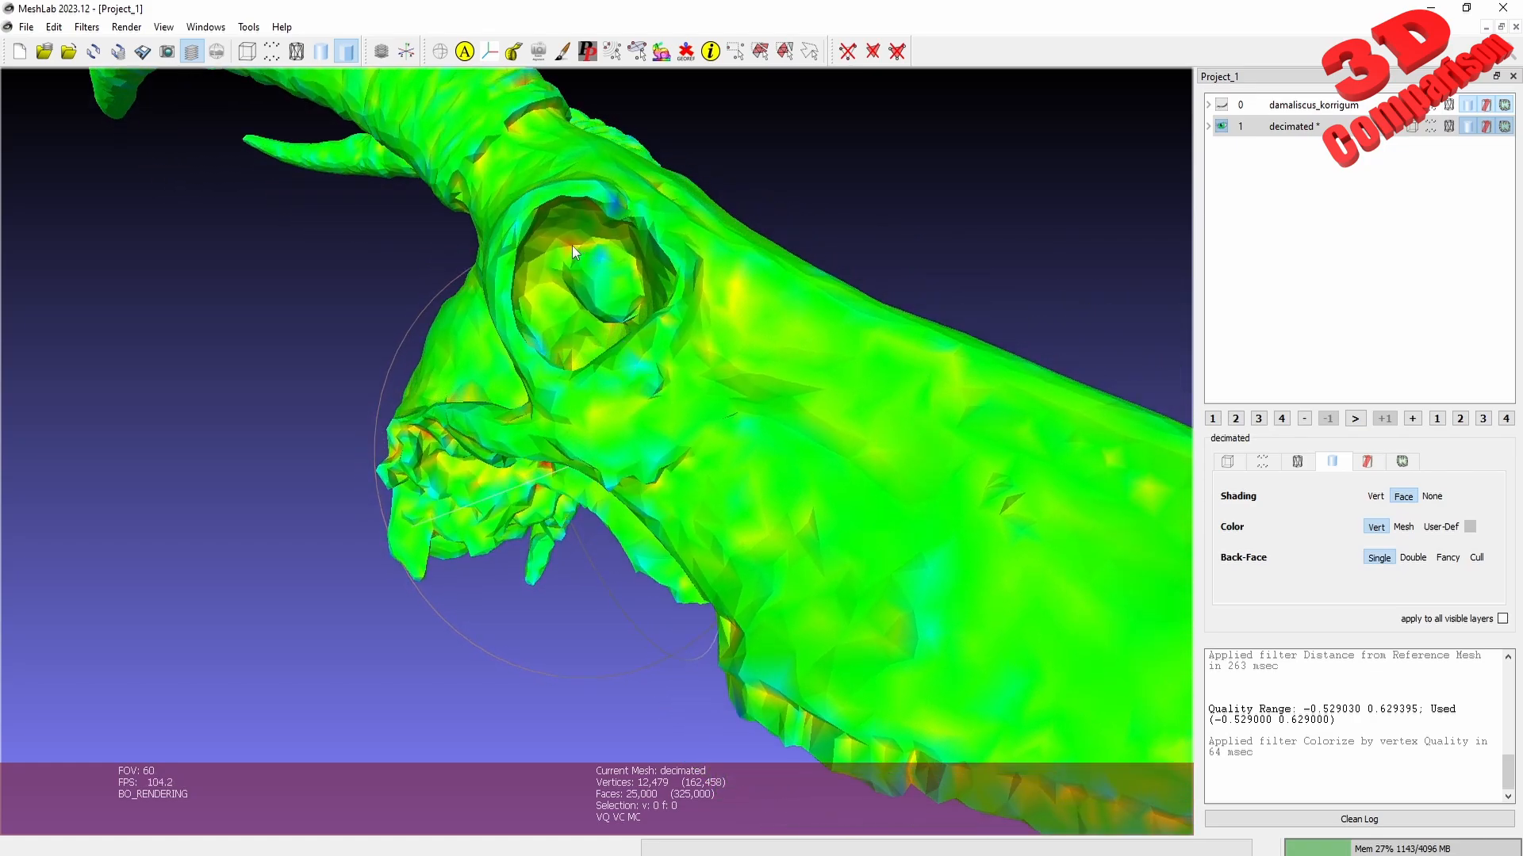
middle_click_drag(573, 247, 631, 383)
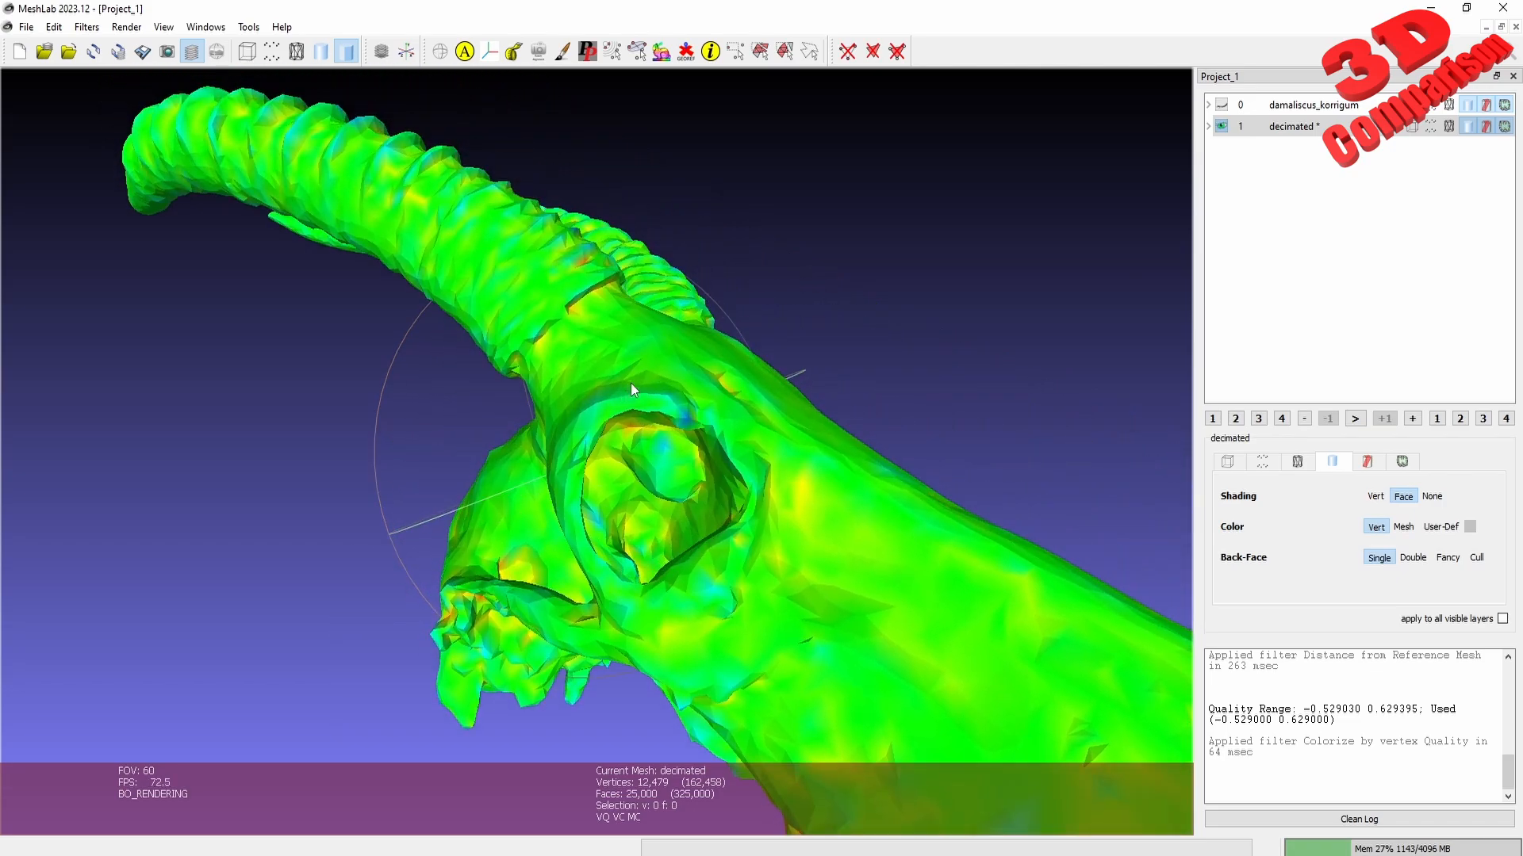
scroll(670, 403, "down", 3)
scroll(679, 406, "up", 7)
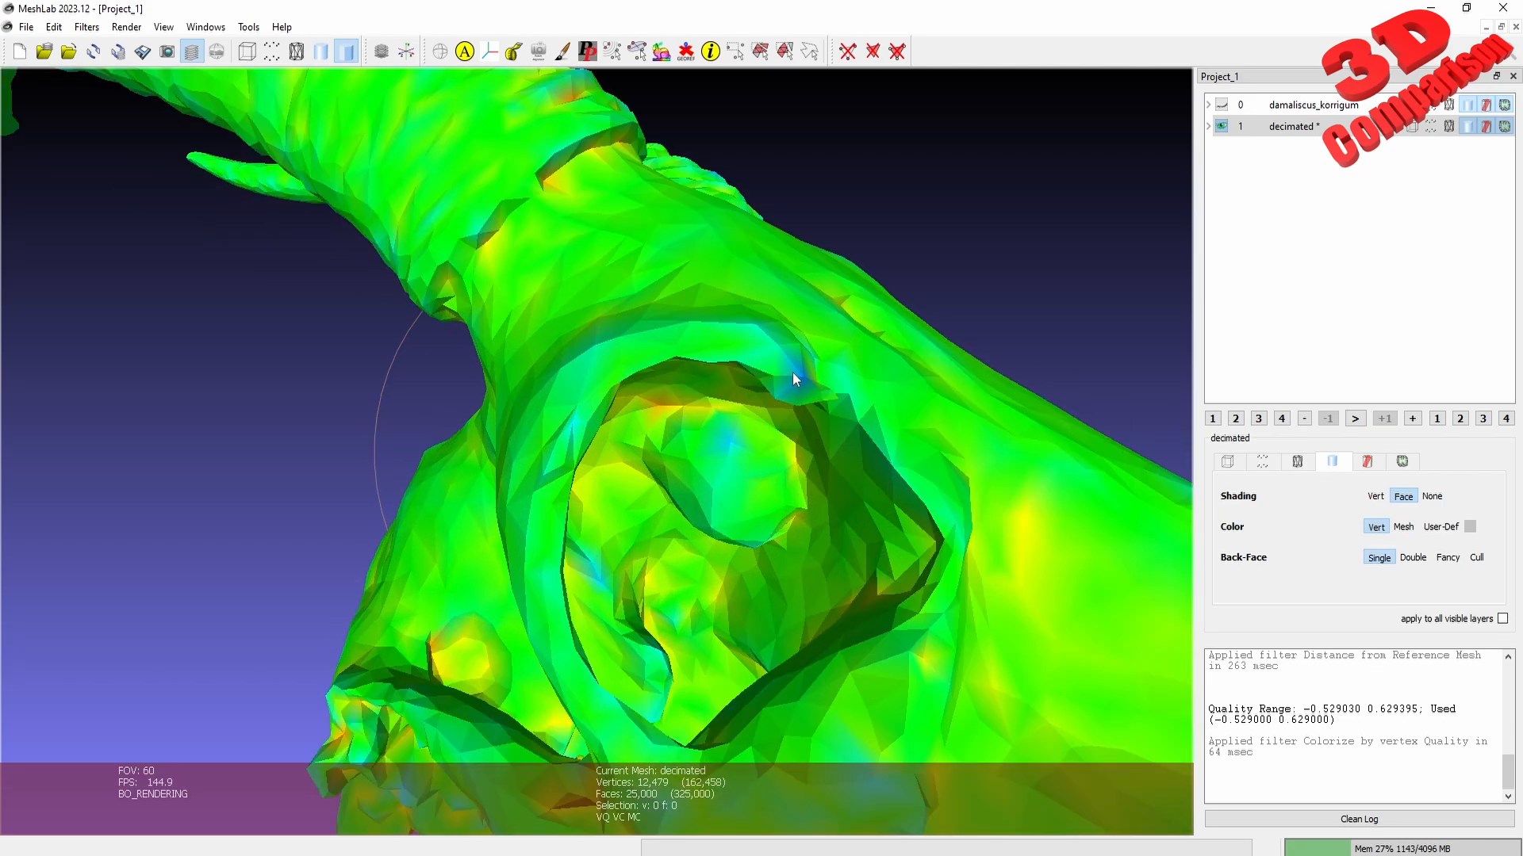
scroll(792, 372, "down", 7)
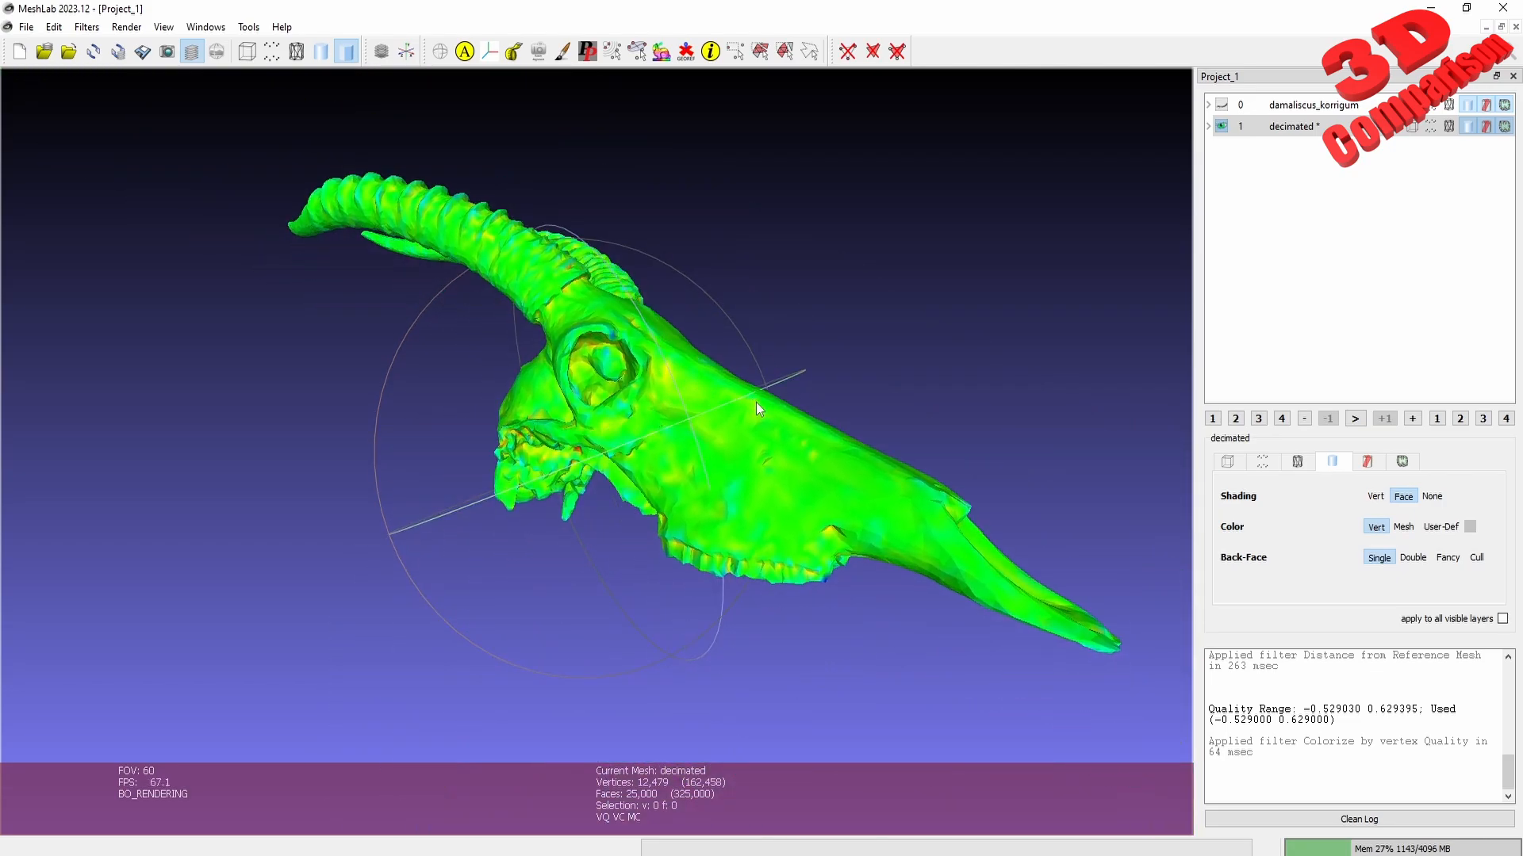
left_click_drag(755, 402, 736, 449)
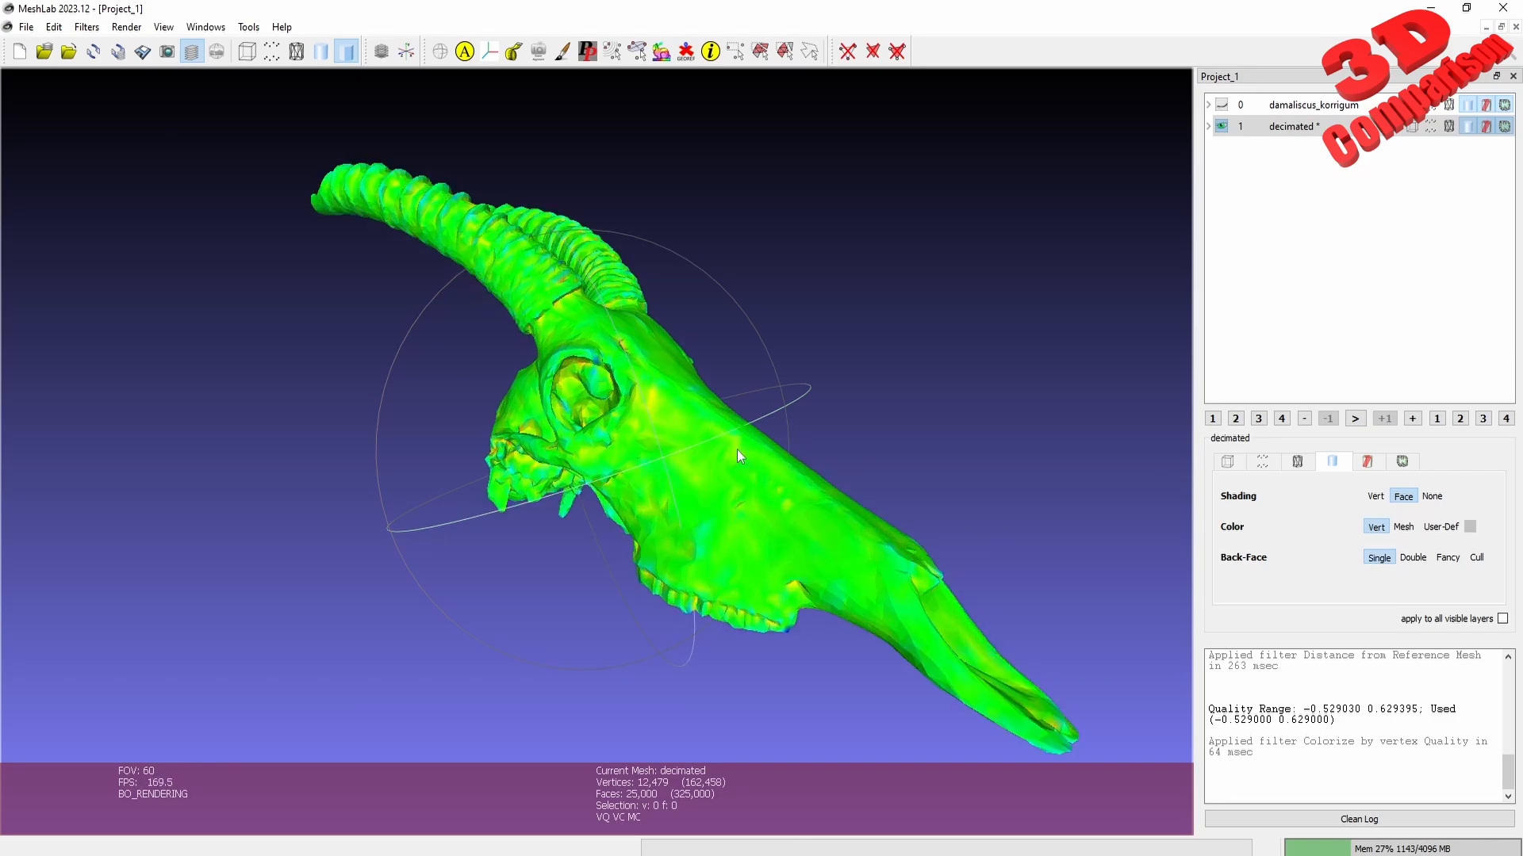
scroll(736, 449, "up", 2)
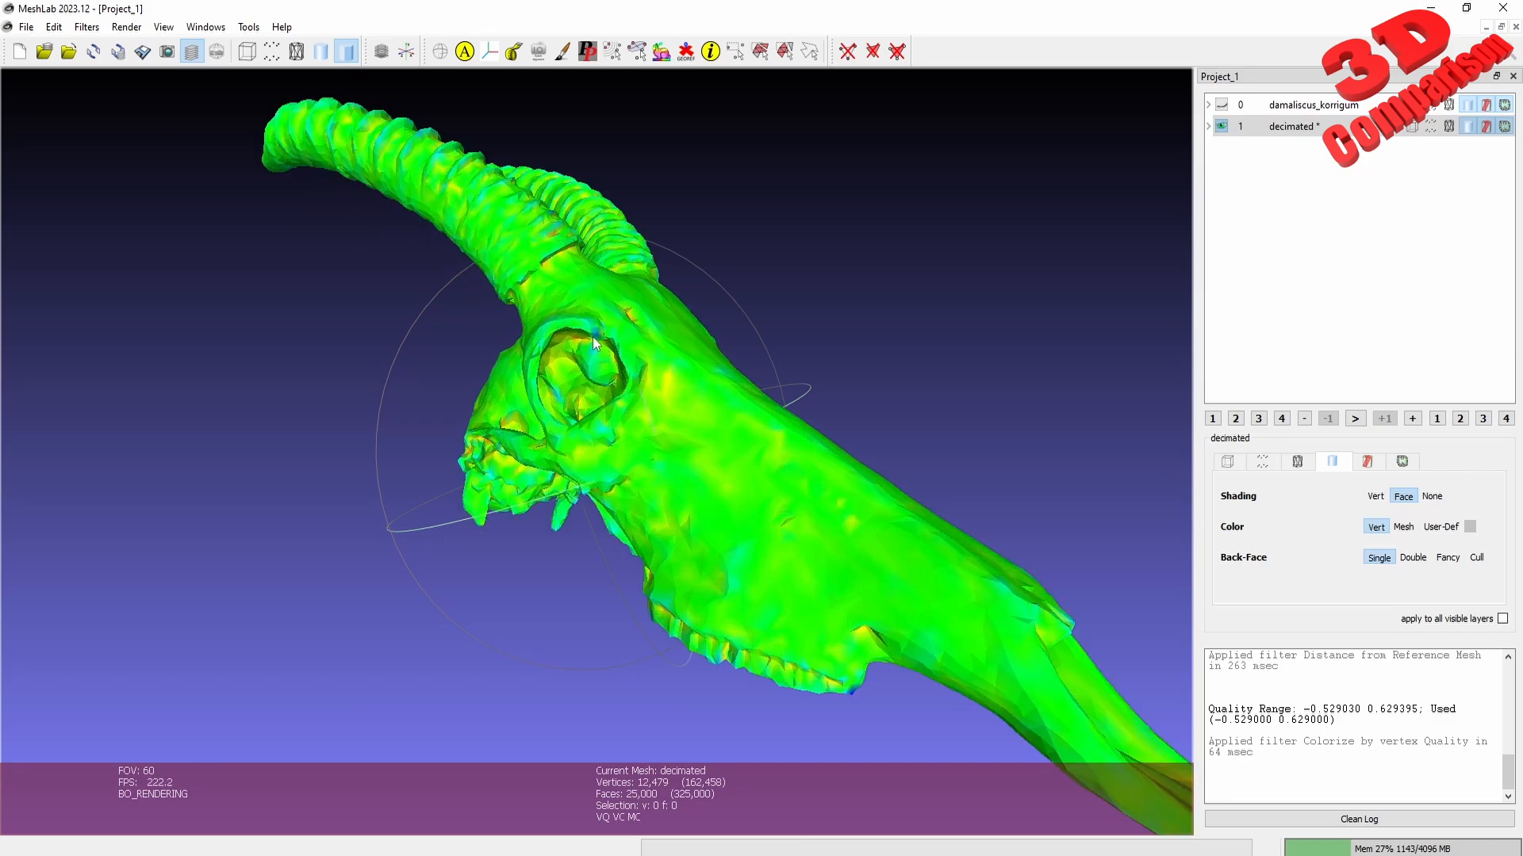
left_click_drag(625, 374, 693, 401)
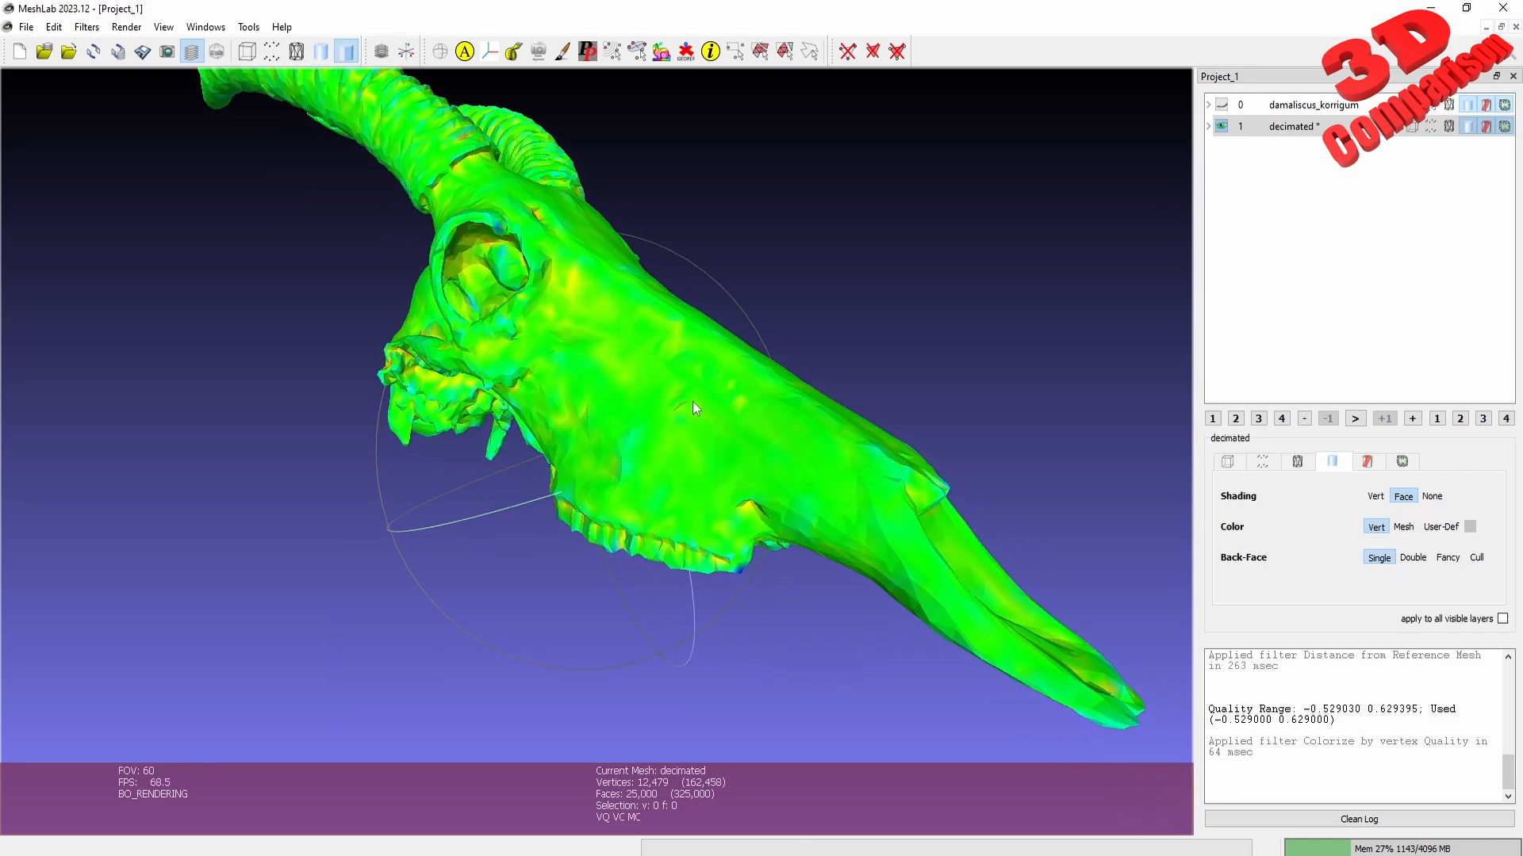
- Display the vertex quality histogram and compare its color scale with the deviation colors around the eye socket
left_click(127, 28)
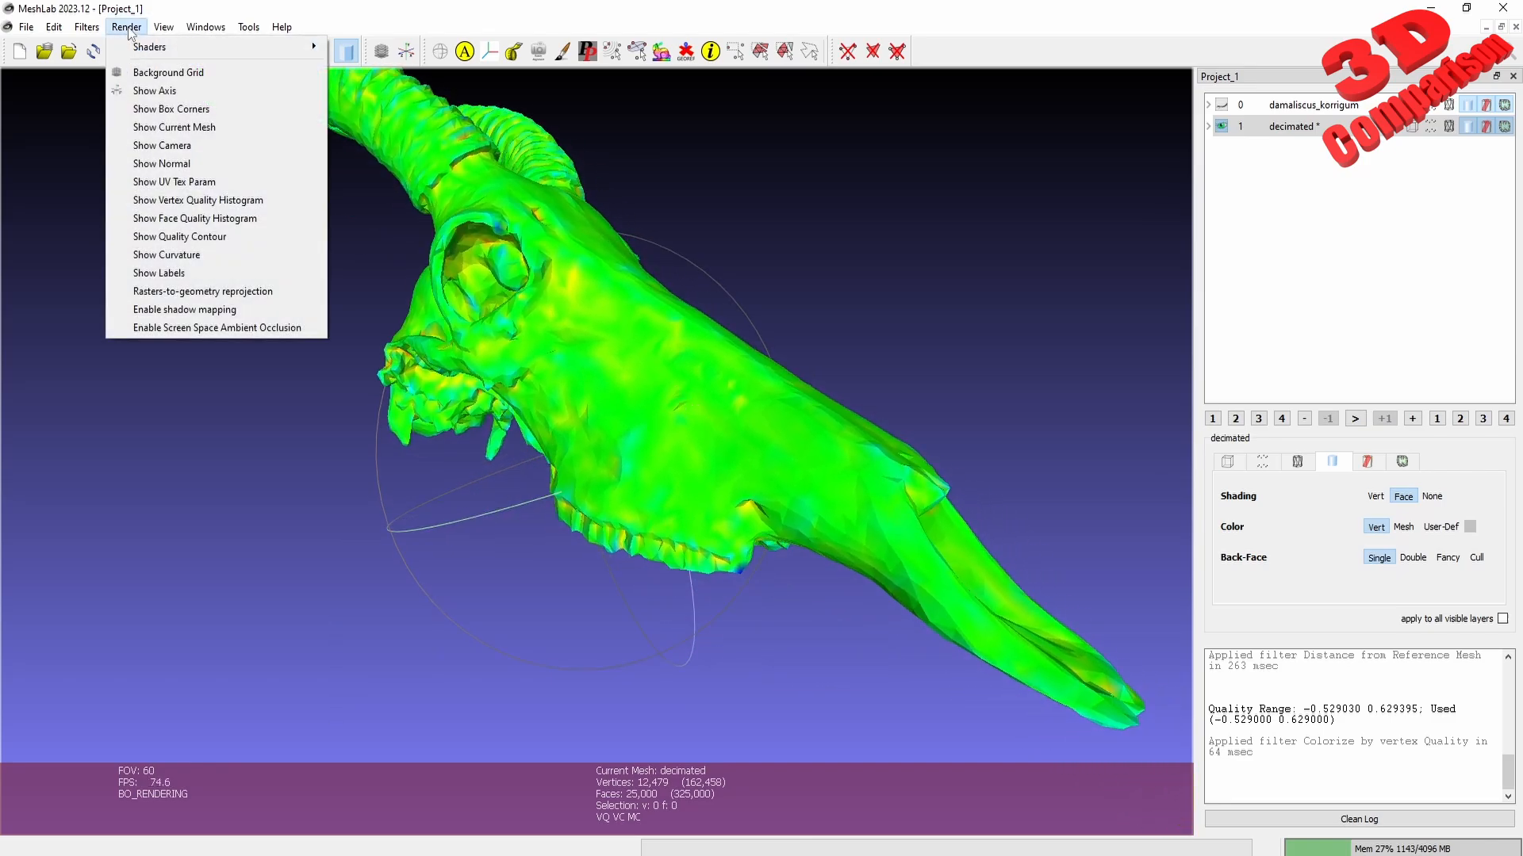
left_click(273, 203)
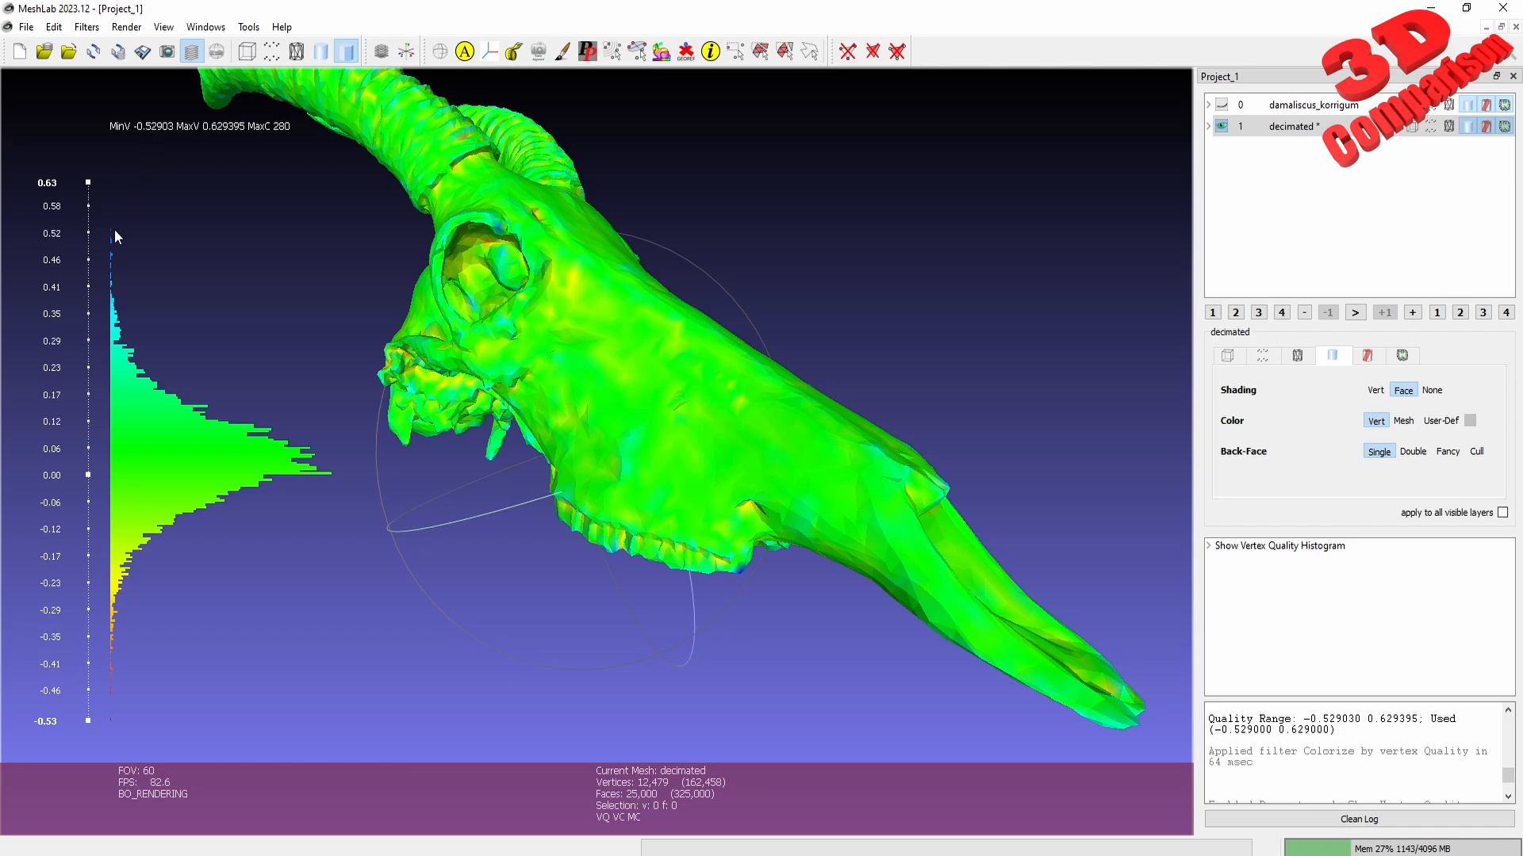
middle_click_drag(468, 293, 530, 358)
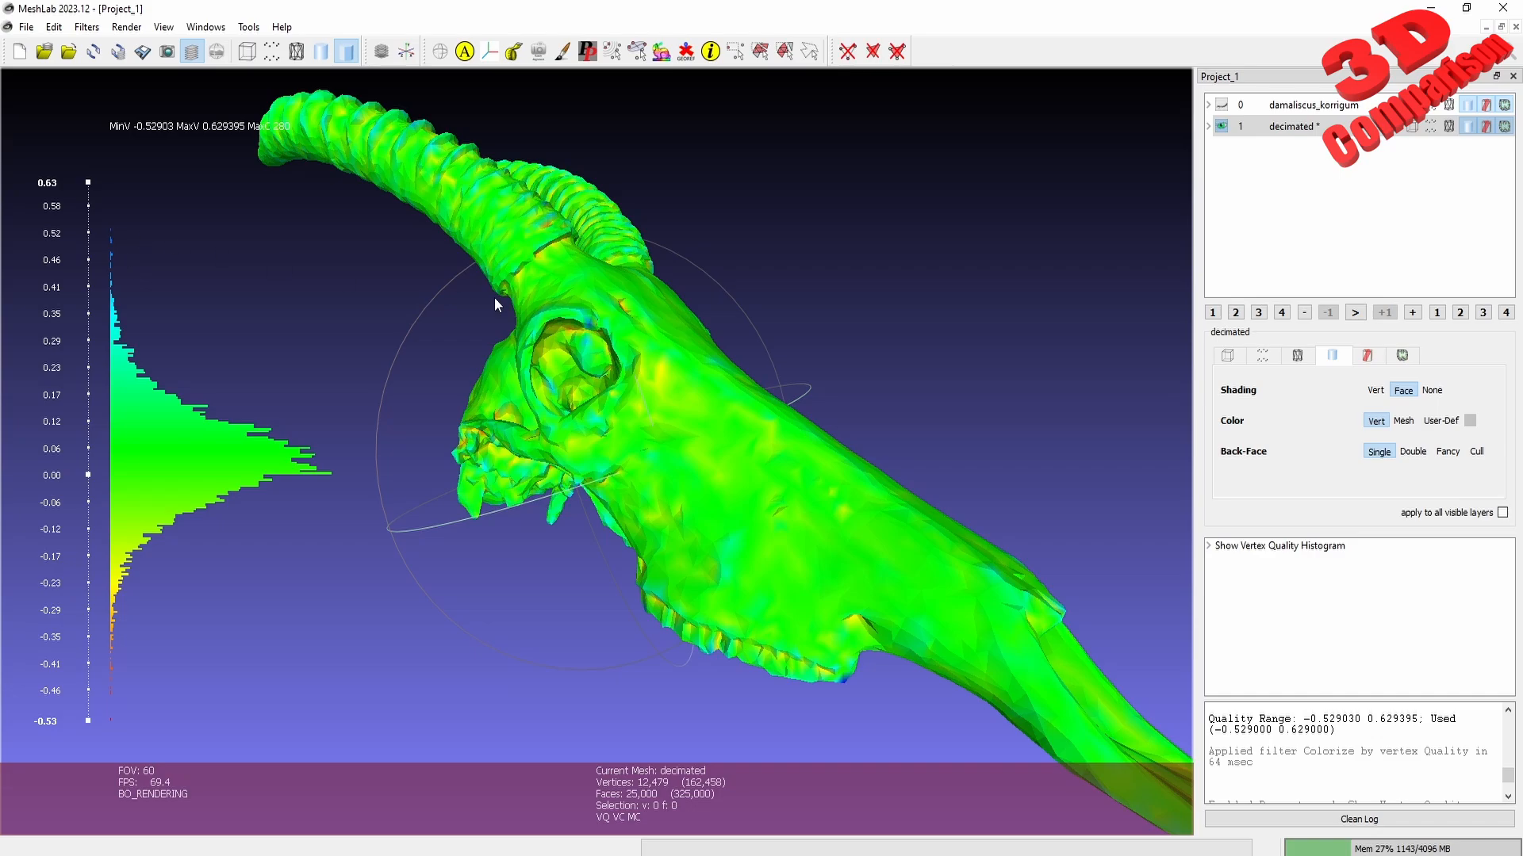
scroll(530, 306, "down", 3)
scroll(530, 306, "up", 8)
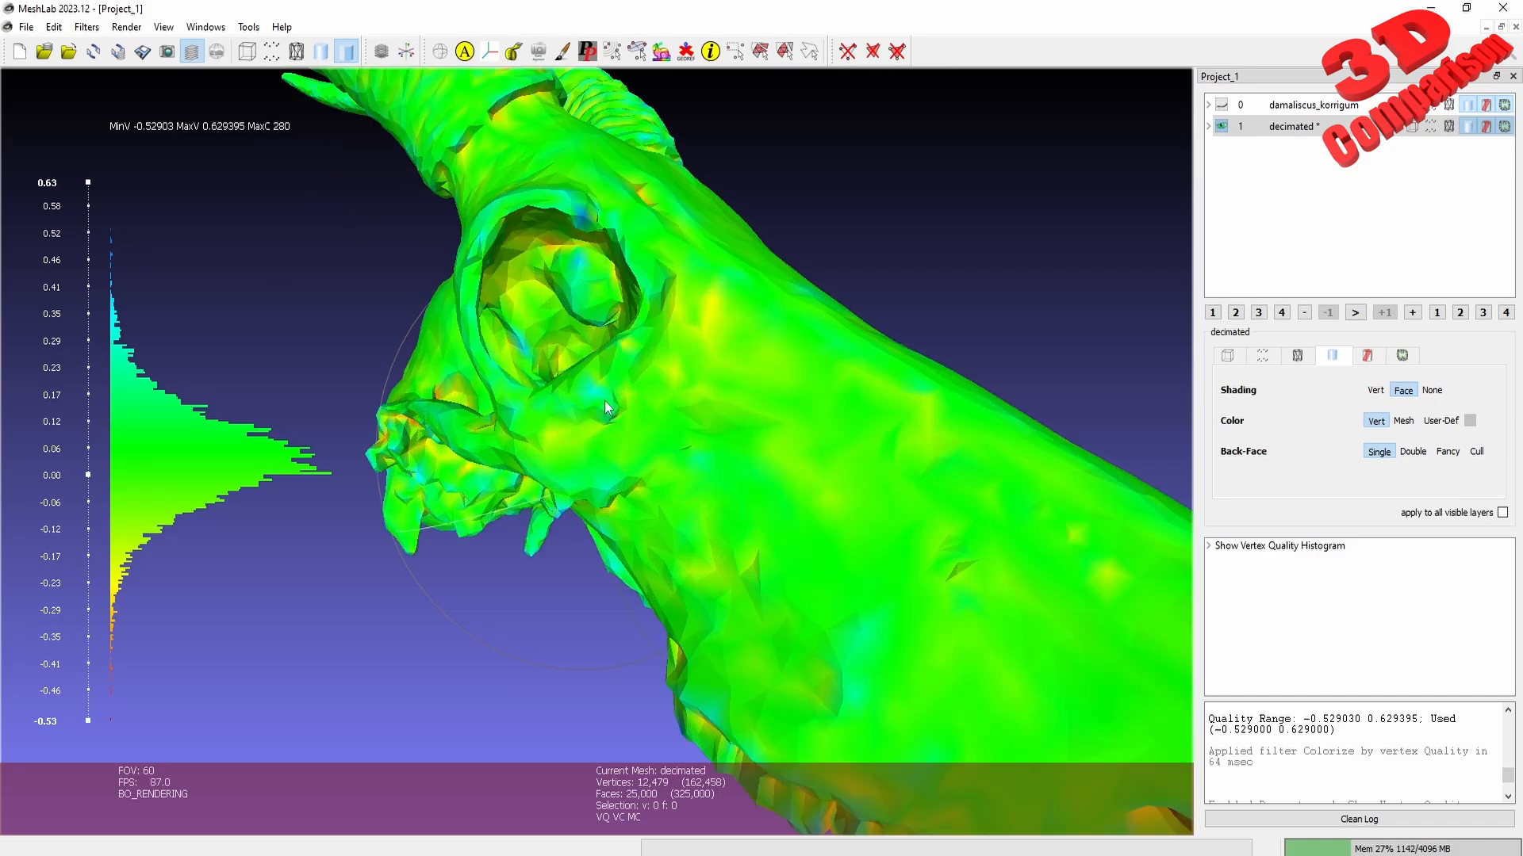
middle_click_drag(585, 215, 626, 406)
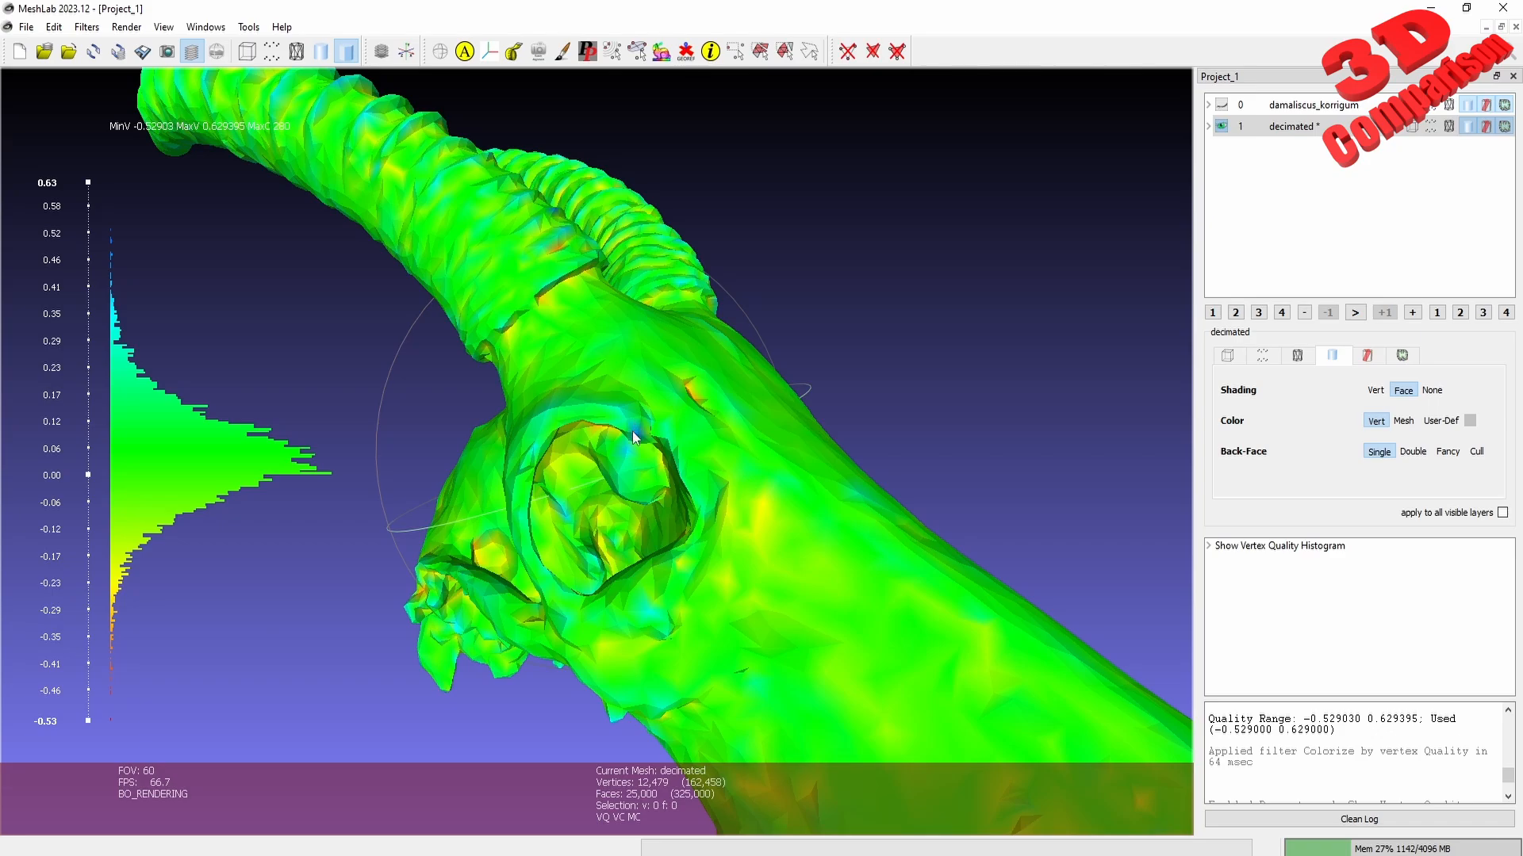
- Examine the deviation colors on both horns, the forehead and the side of the skull against the histogram
left_click_drag(632, 430, 490, 444)
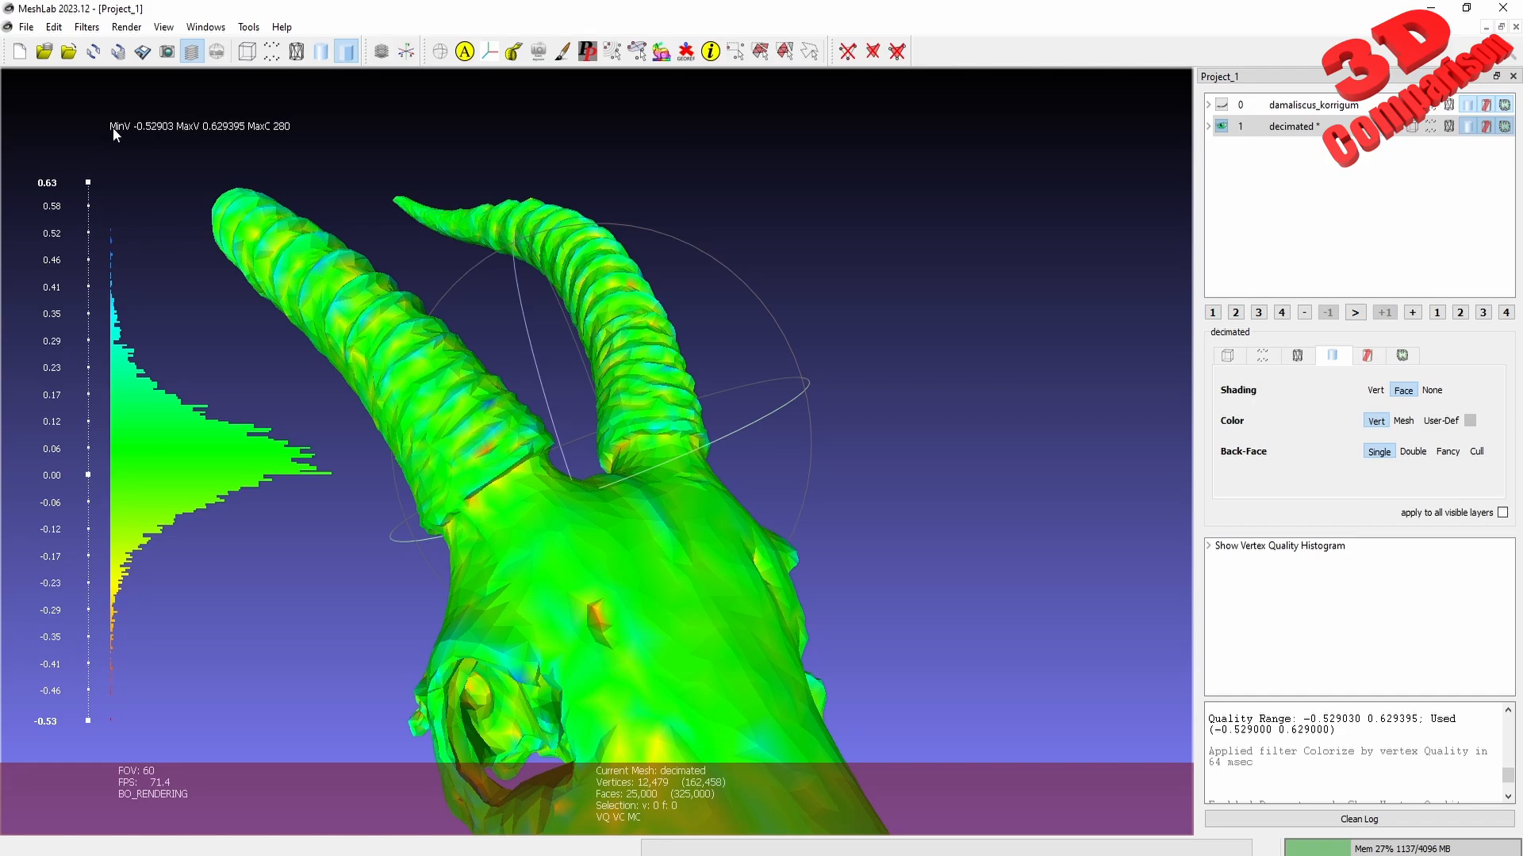
left_click_drag(390, 628, 345, 485)
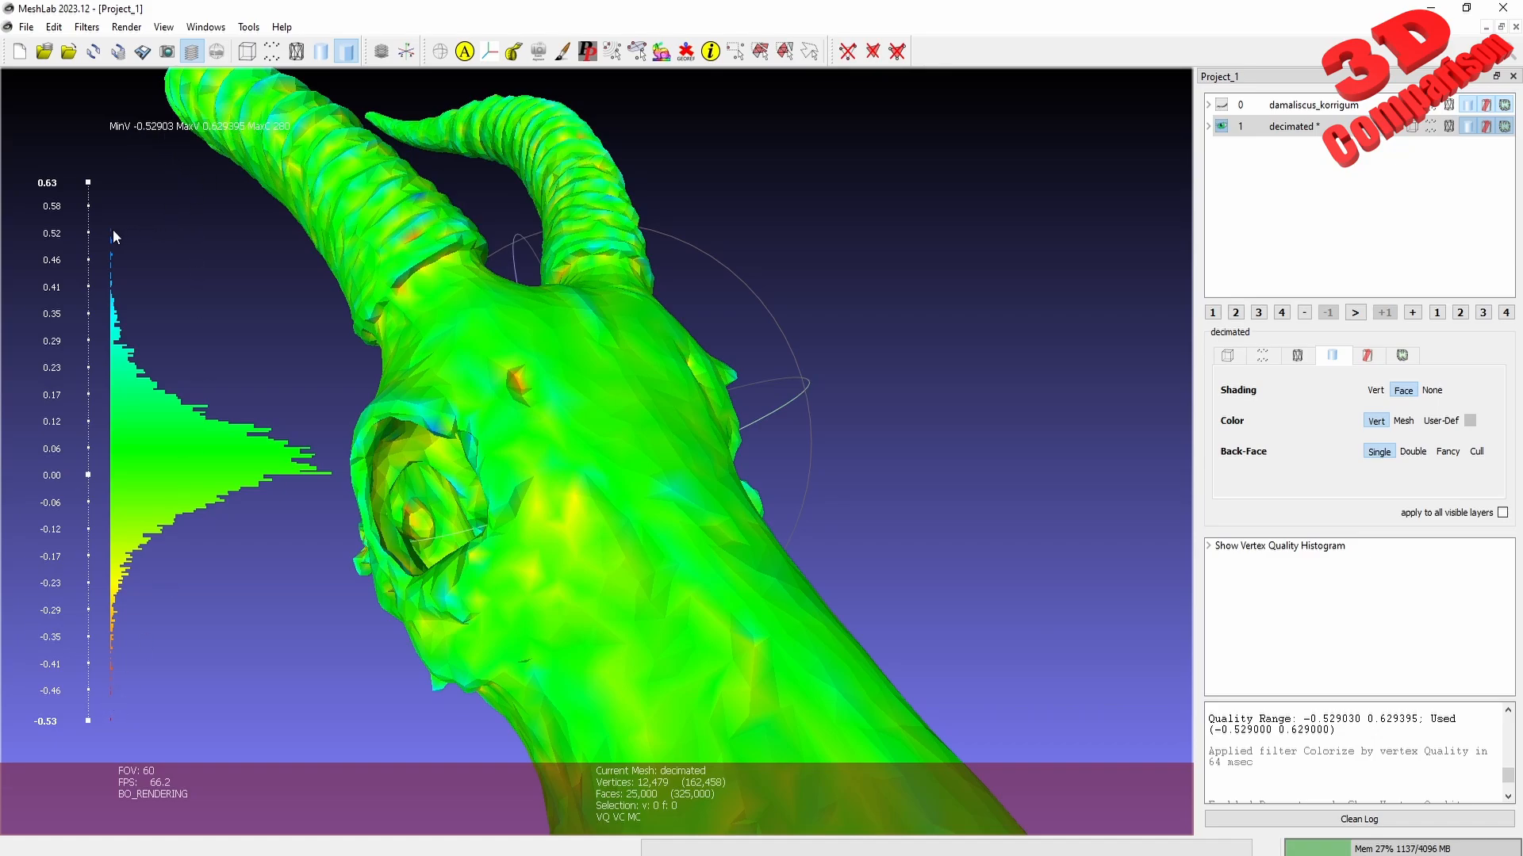
scroll(505, 441, "down", 3)
scroll(574, 491, "up", 4)
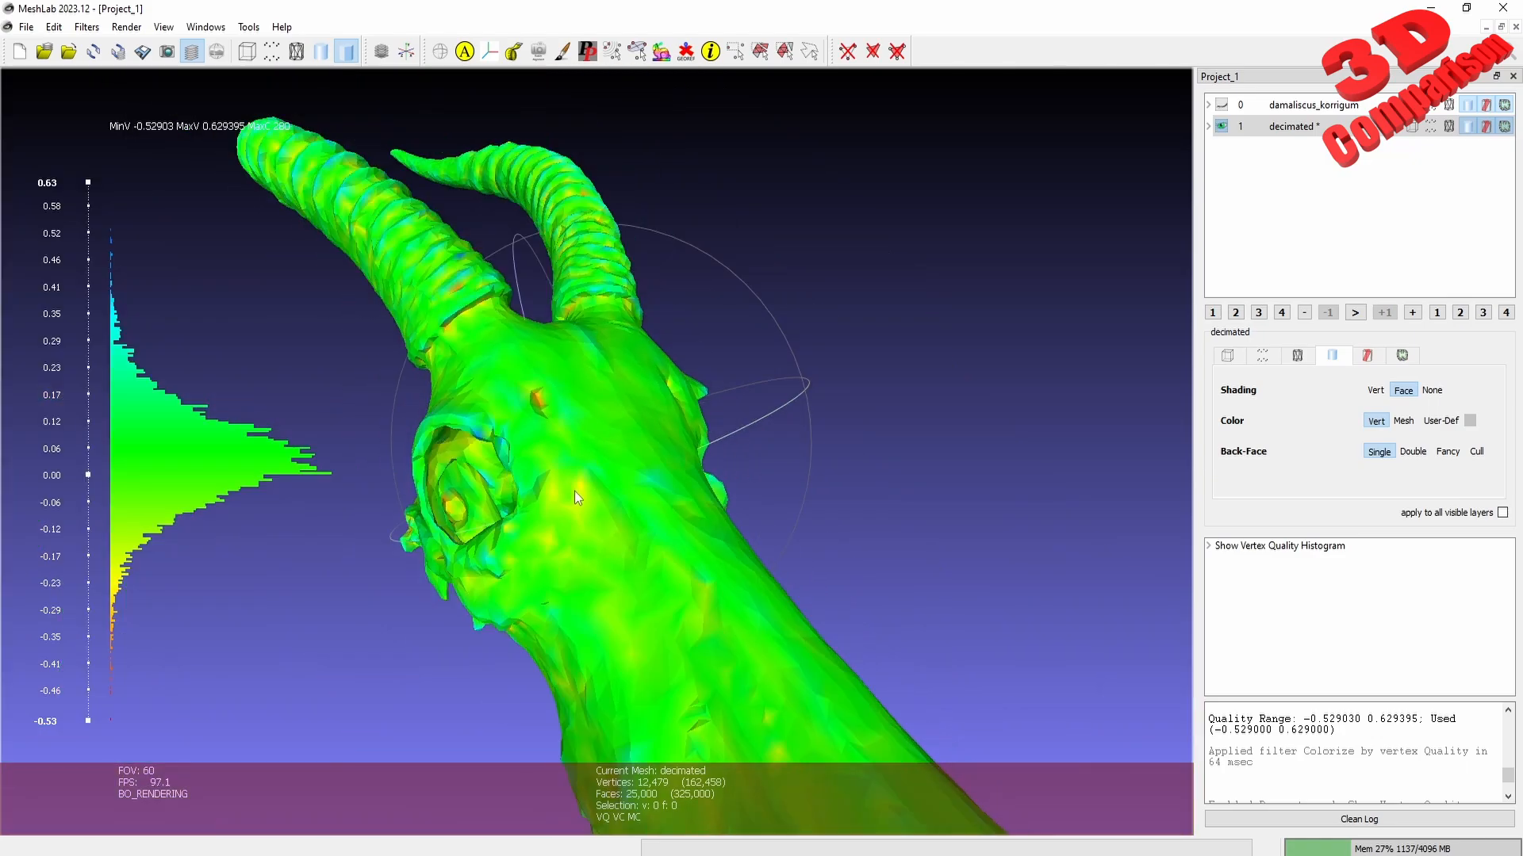
left_click_drag(574, 491, 649, 477)
scroll(636, 503, "down", 1)
scroll(635, 502, "up", 3)
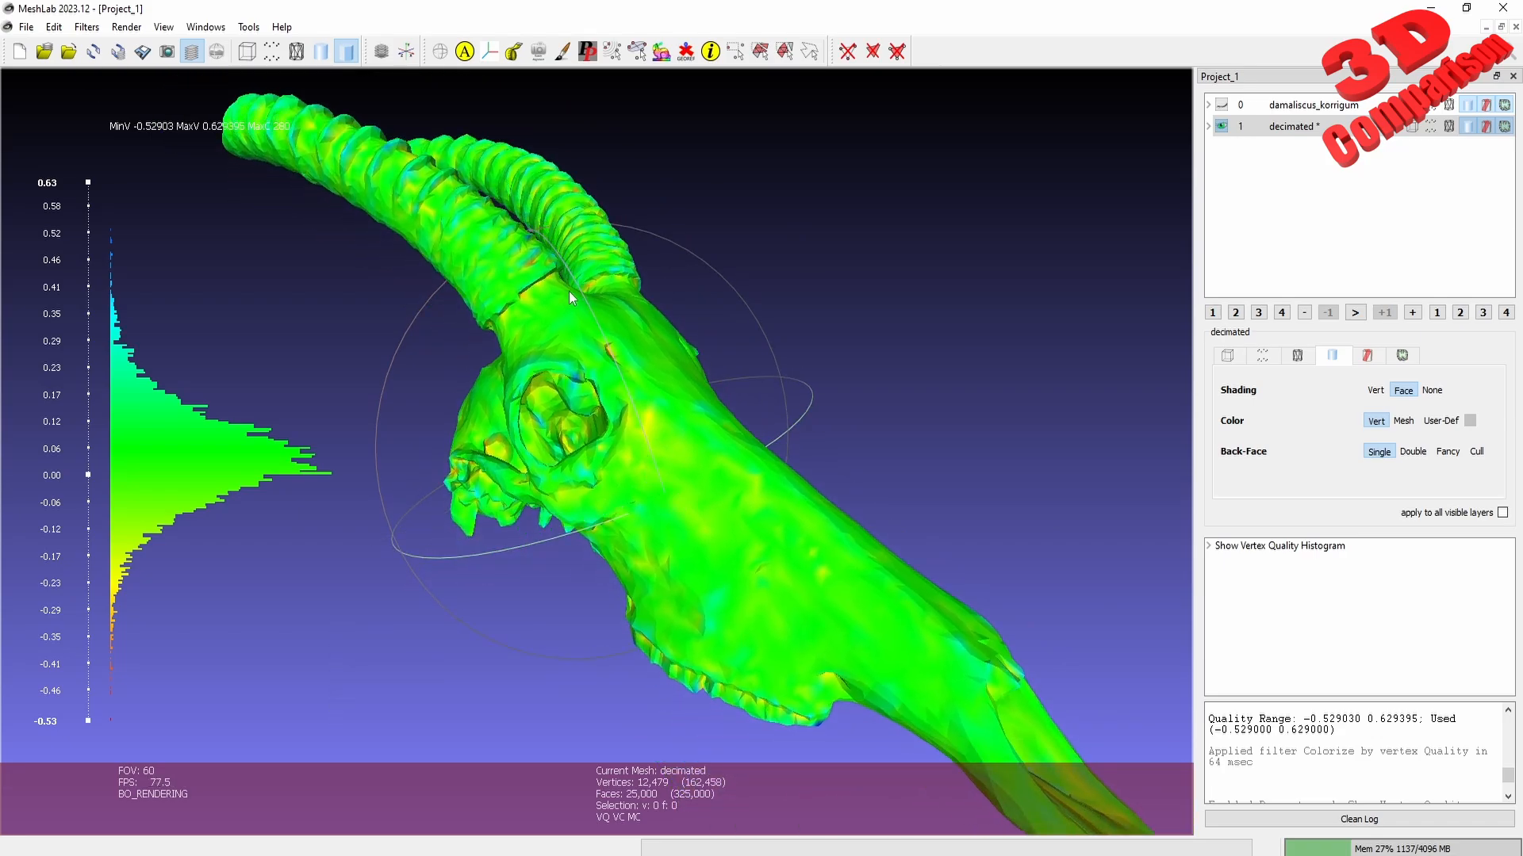
- Show the original damaliscus_korrigum layer over the colorized mesh and examine the overlay on the horns, teeth and whole skull
left_click_drag(569, 295, 677, 420)
scroll(708, 316, "up", 2)
scroll(680, 316, "down", 6)
left_click(1222, 104)
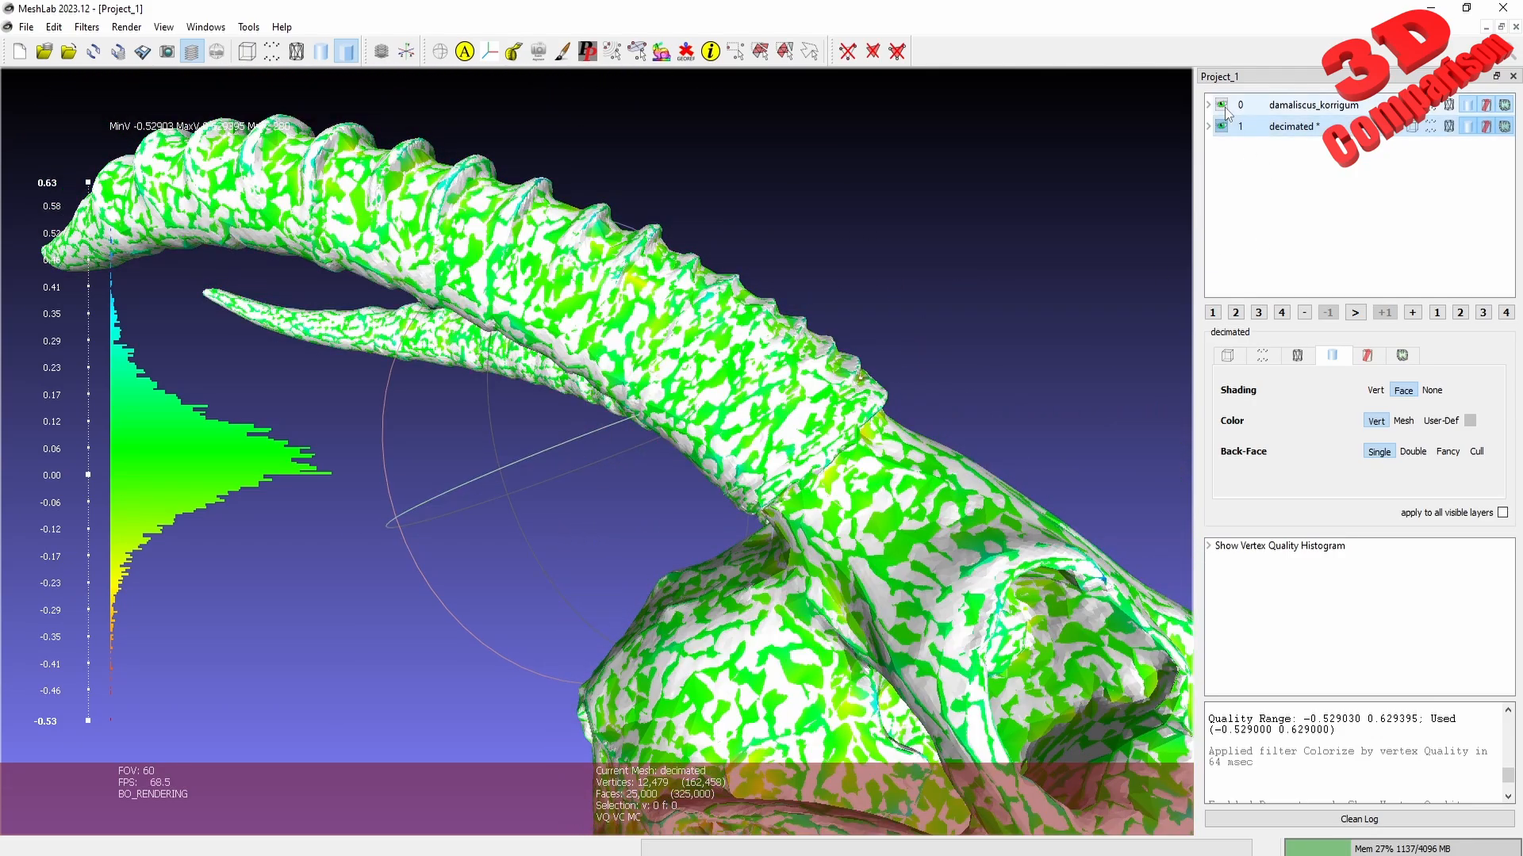
left_click_drag(774, 258, 448, 390)
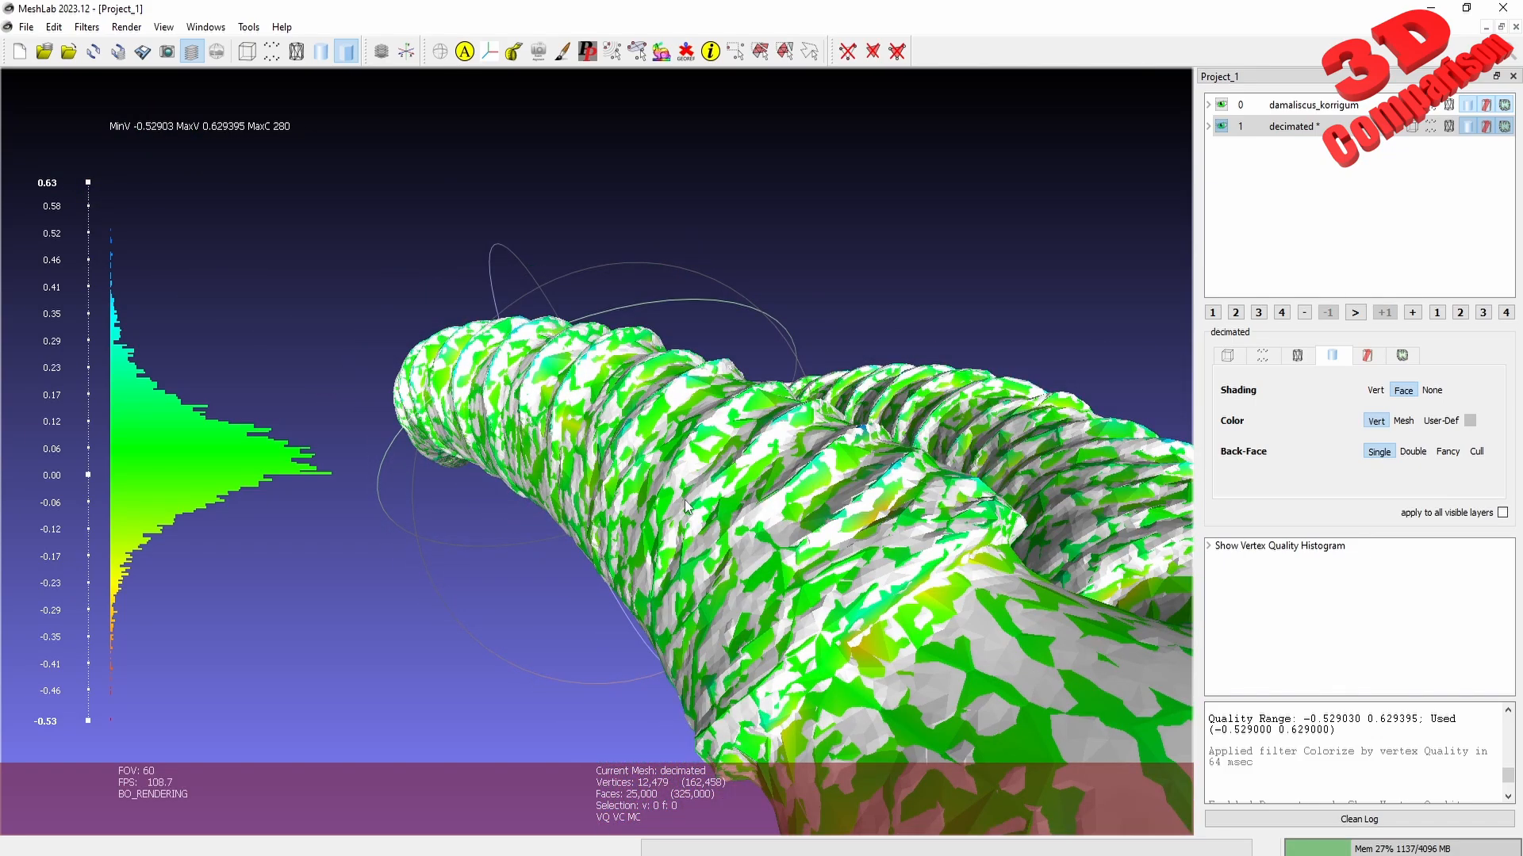
left_click_drag(687, 508, 662, 361)
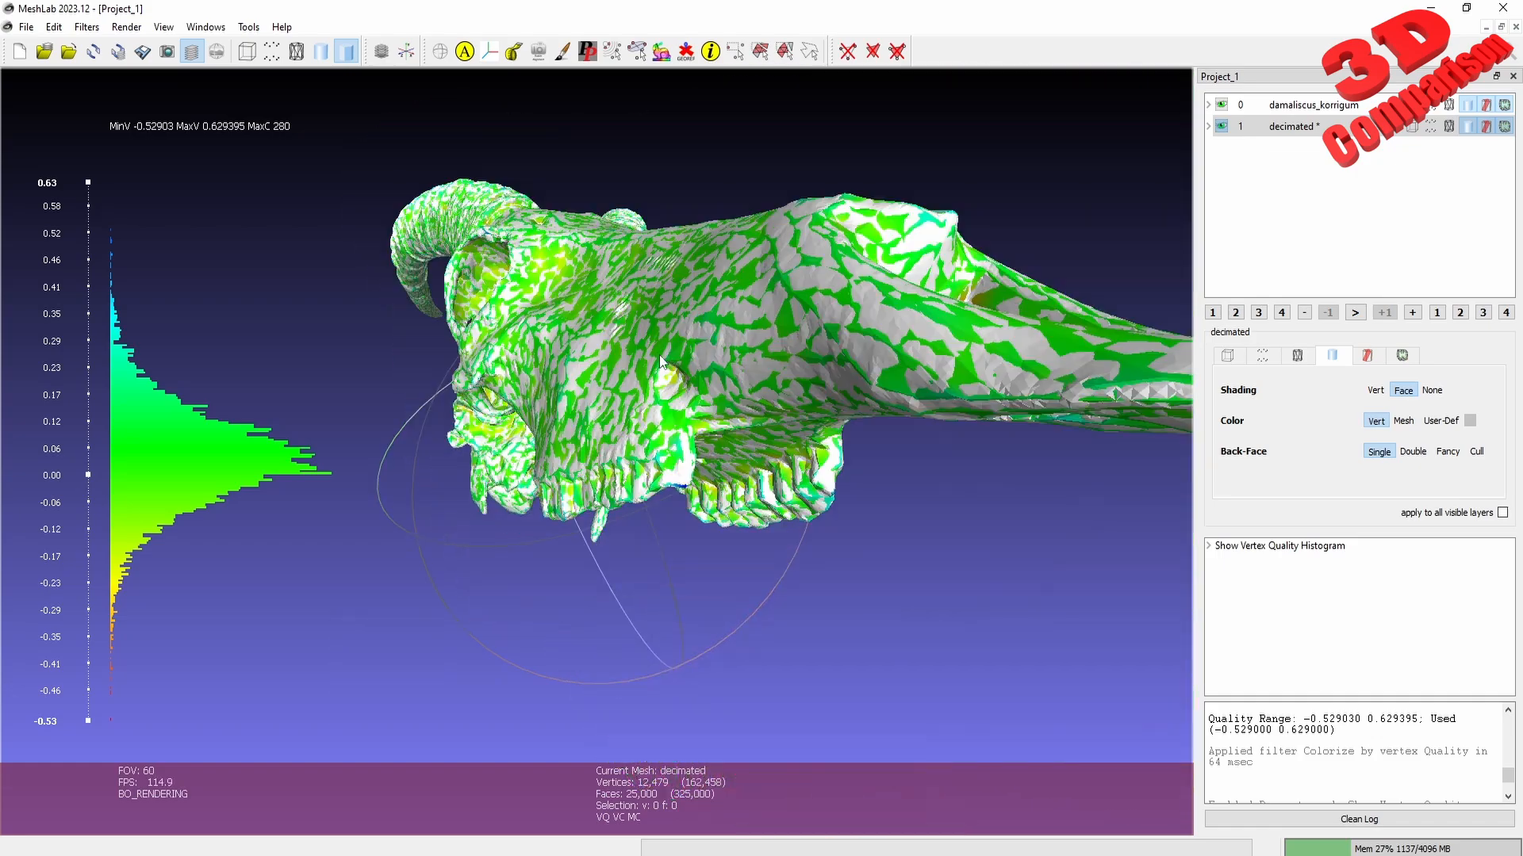
left_click_drag(690, 414, 667, 483)
scroll(666, 478, "up", 2)
scroll(666, 478, "down", 4)
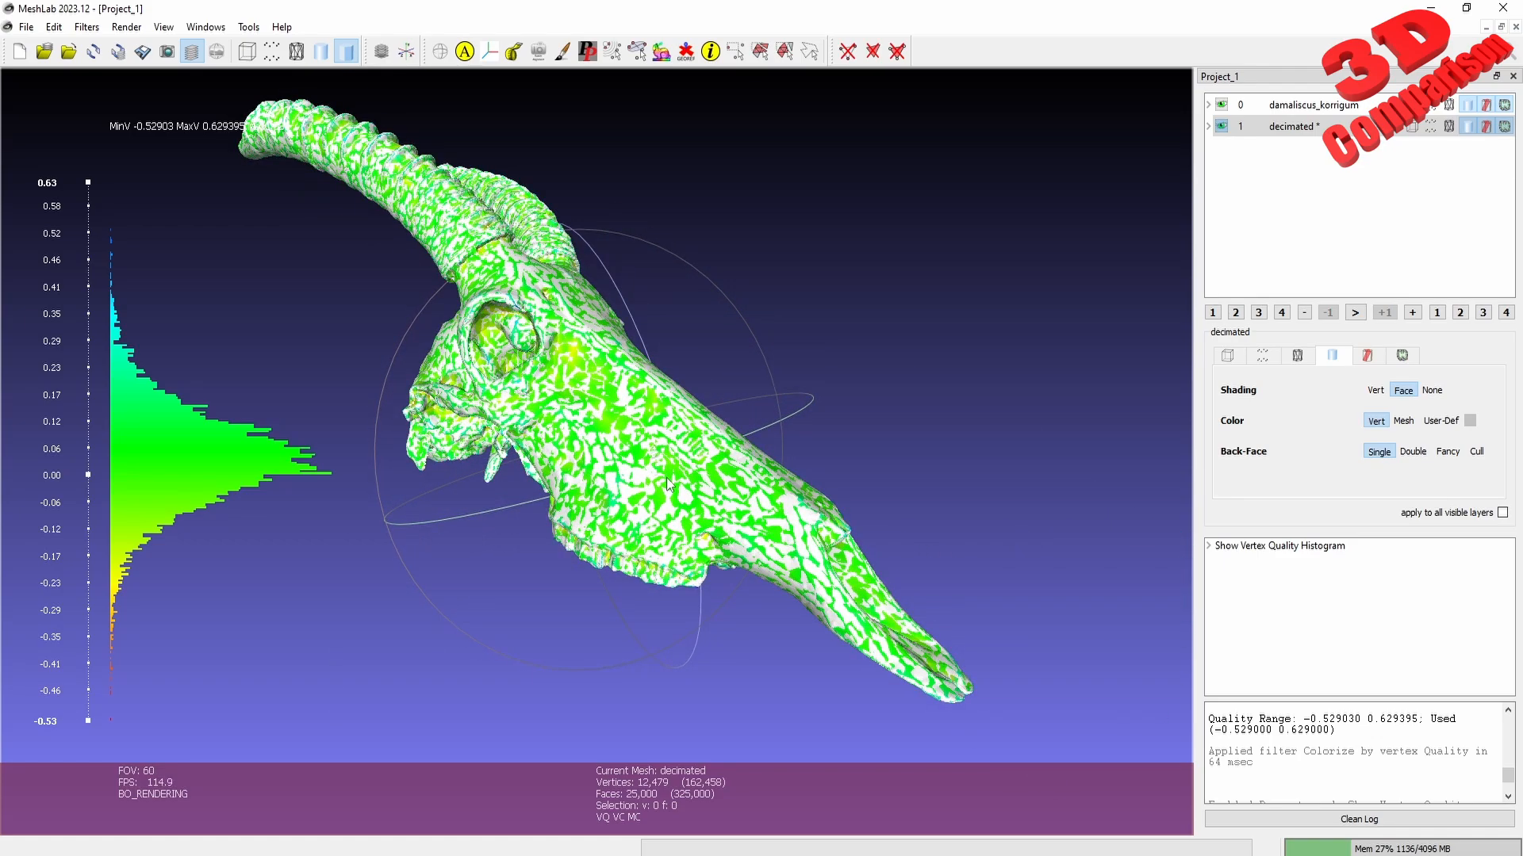
scroll(666, 478, "up", 2)
left_click_drag(681, 498, 709, 487)
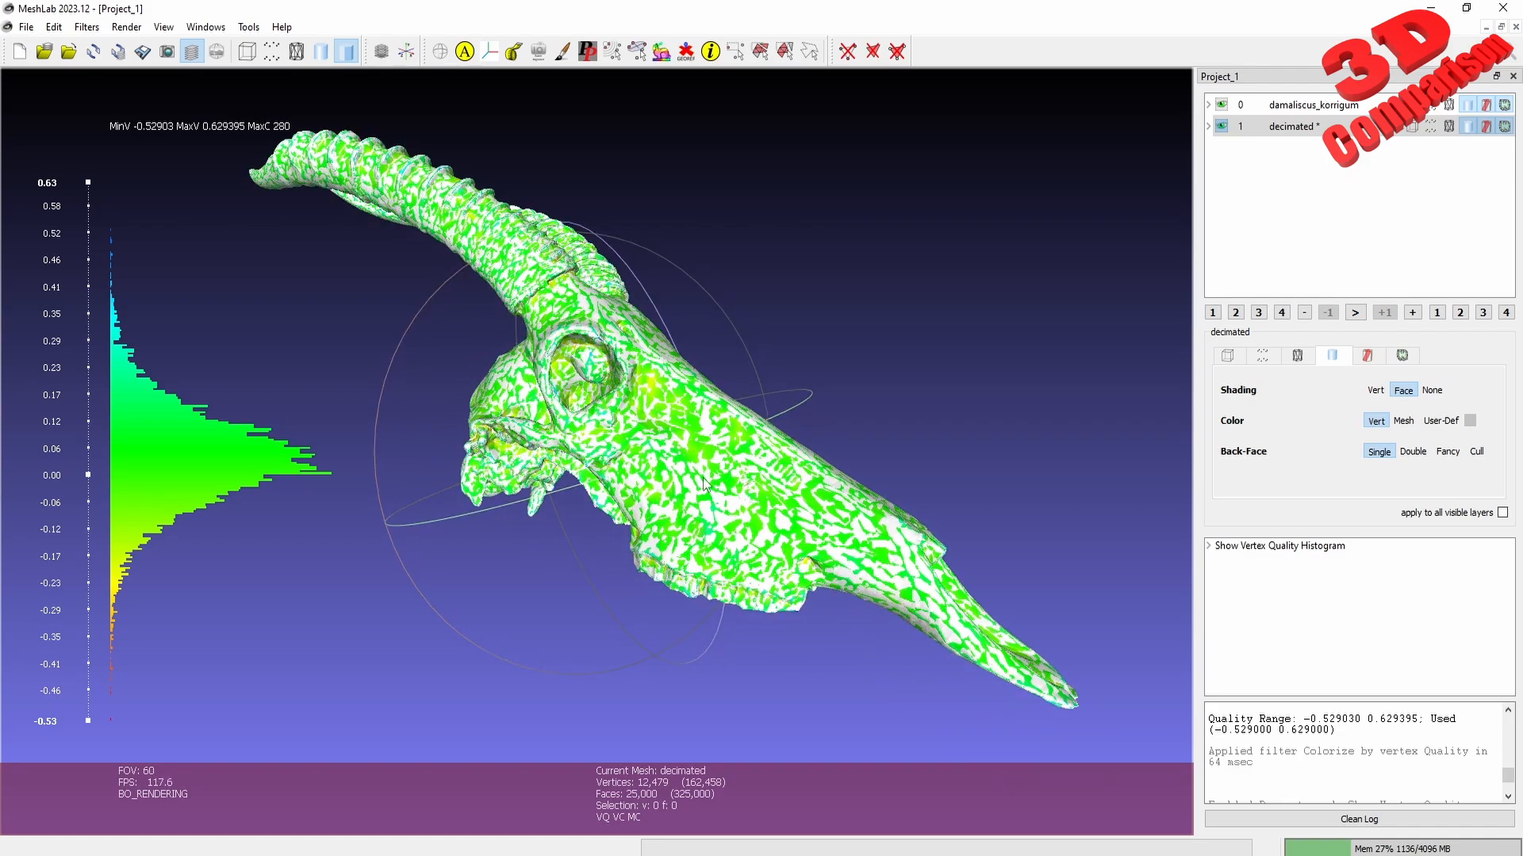
left_click_drag(657, 454, 663, 493)
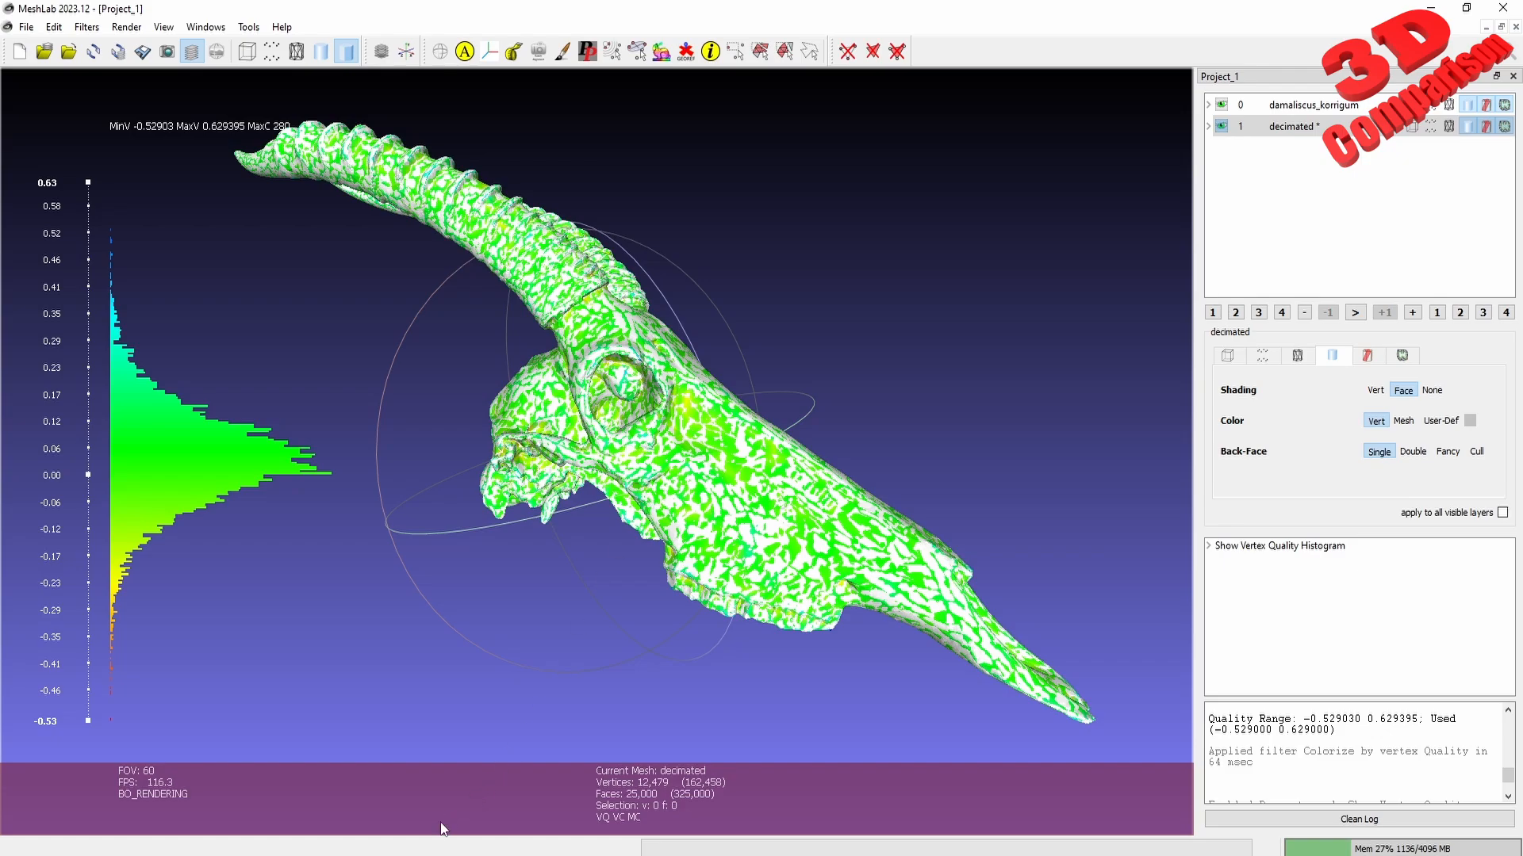
- Switch to YouTube Studio in the browser and read the channel's reply to the comment about remeshing spiked structures
mouse_move(445, 828)
left_click(408, 793)
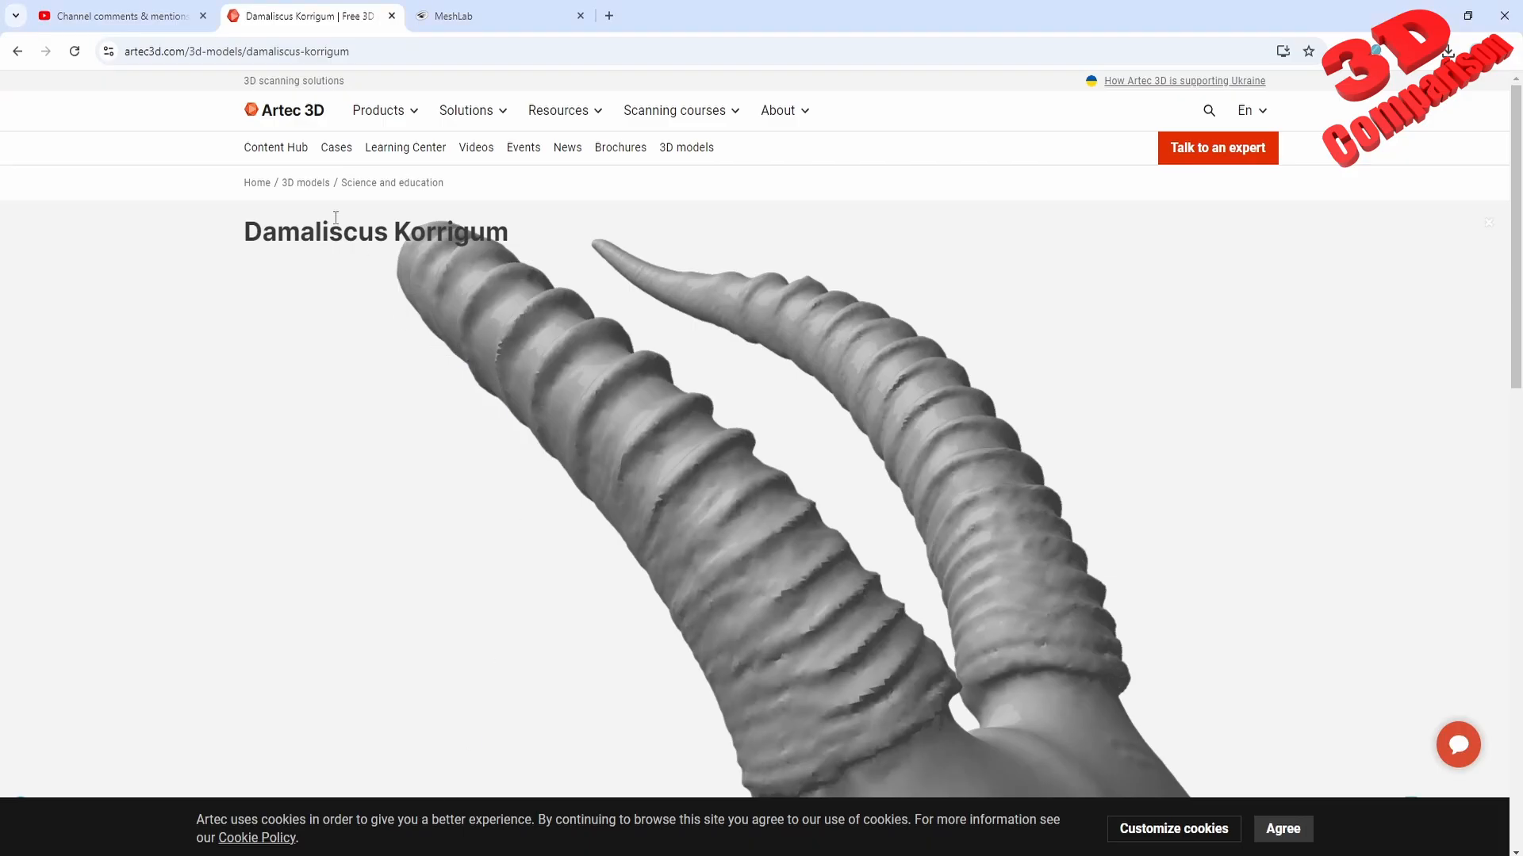
left_click(158, 19)
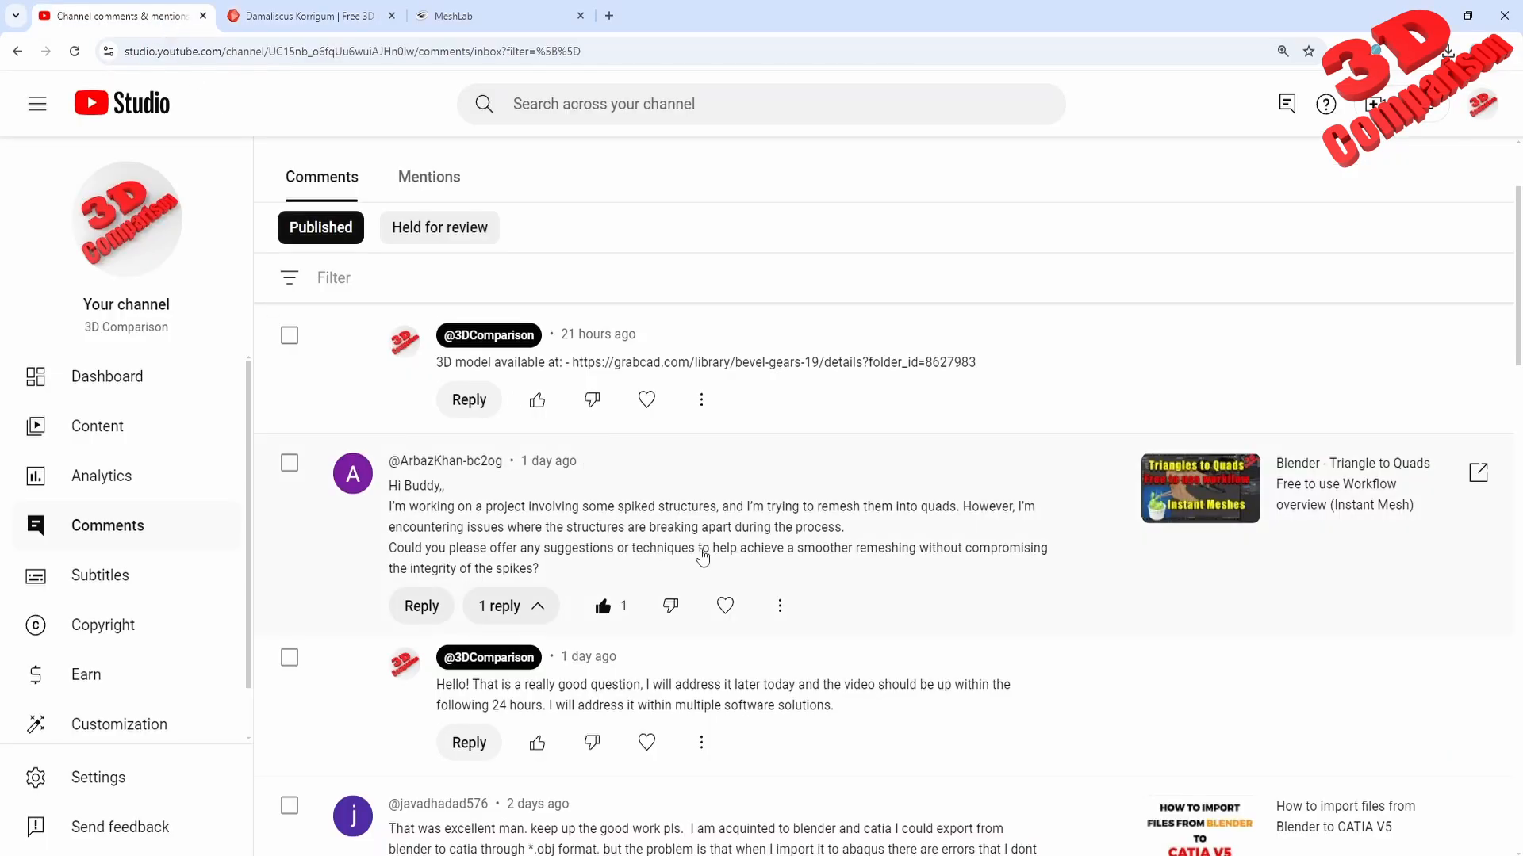
left_click_drag(565, 705, 832, 712)
left_click(853, 716)
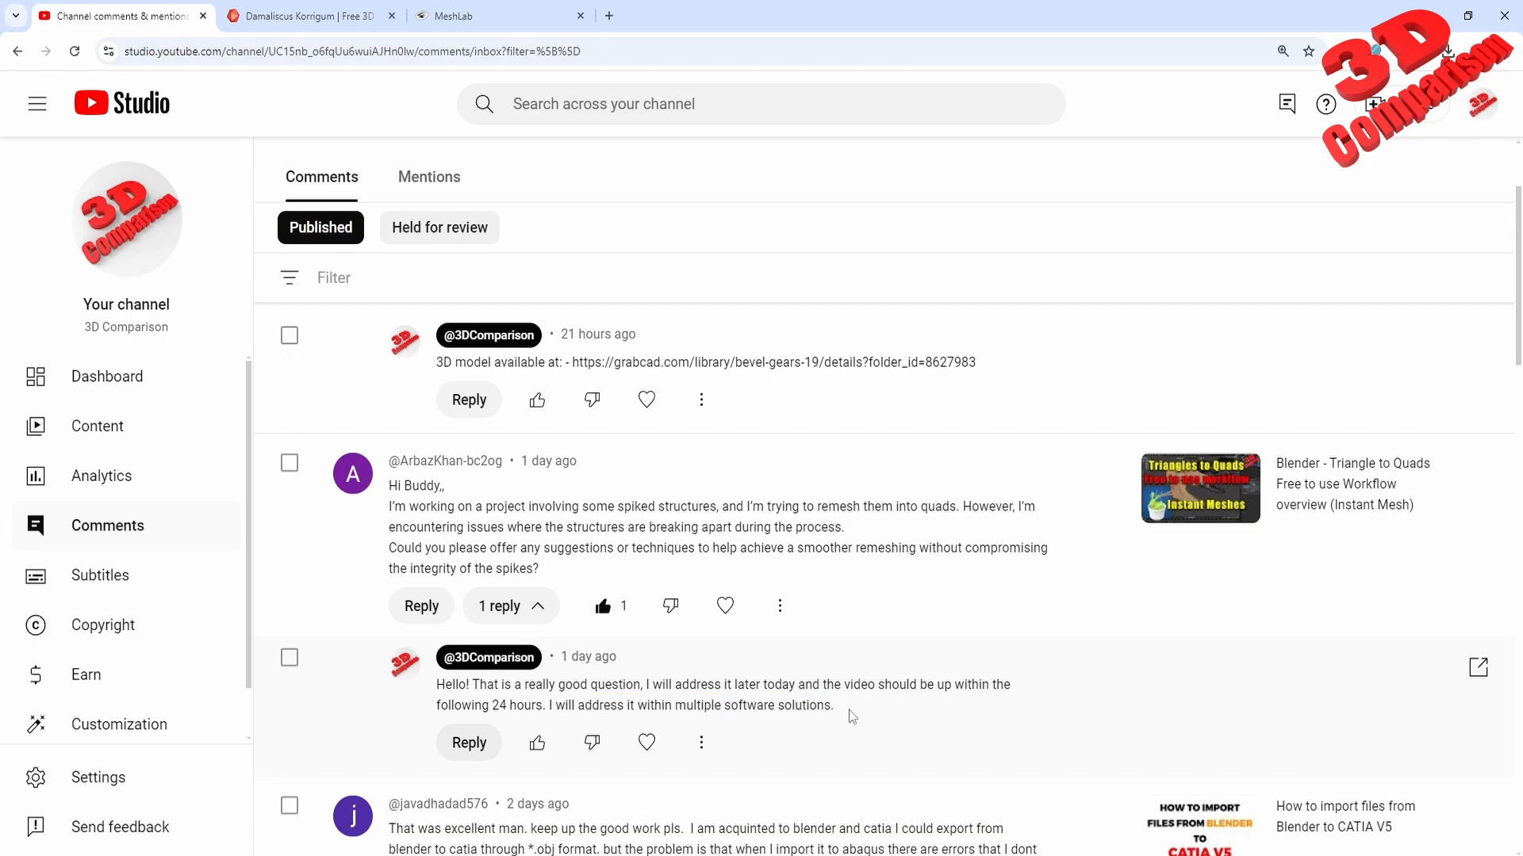